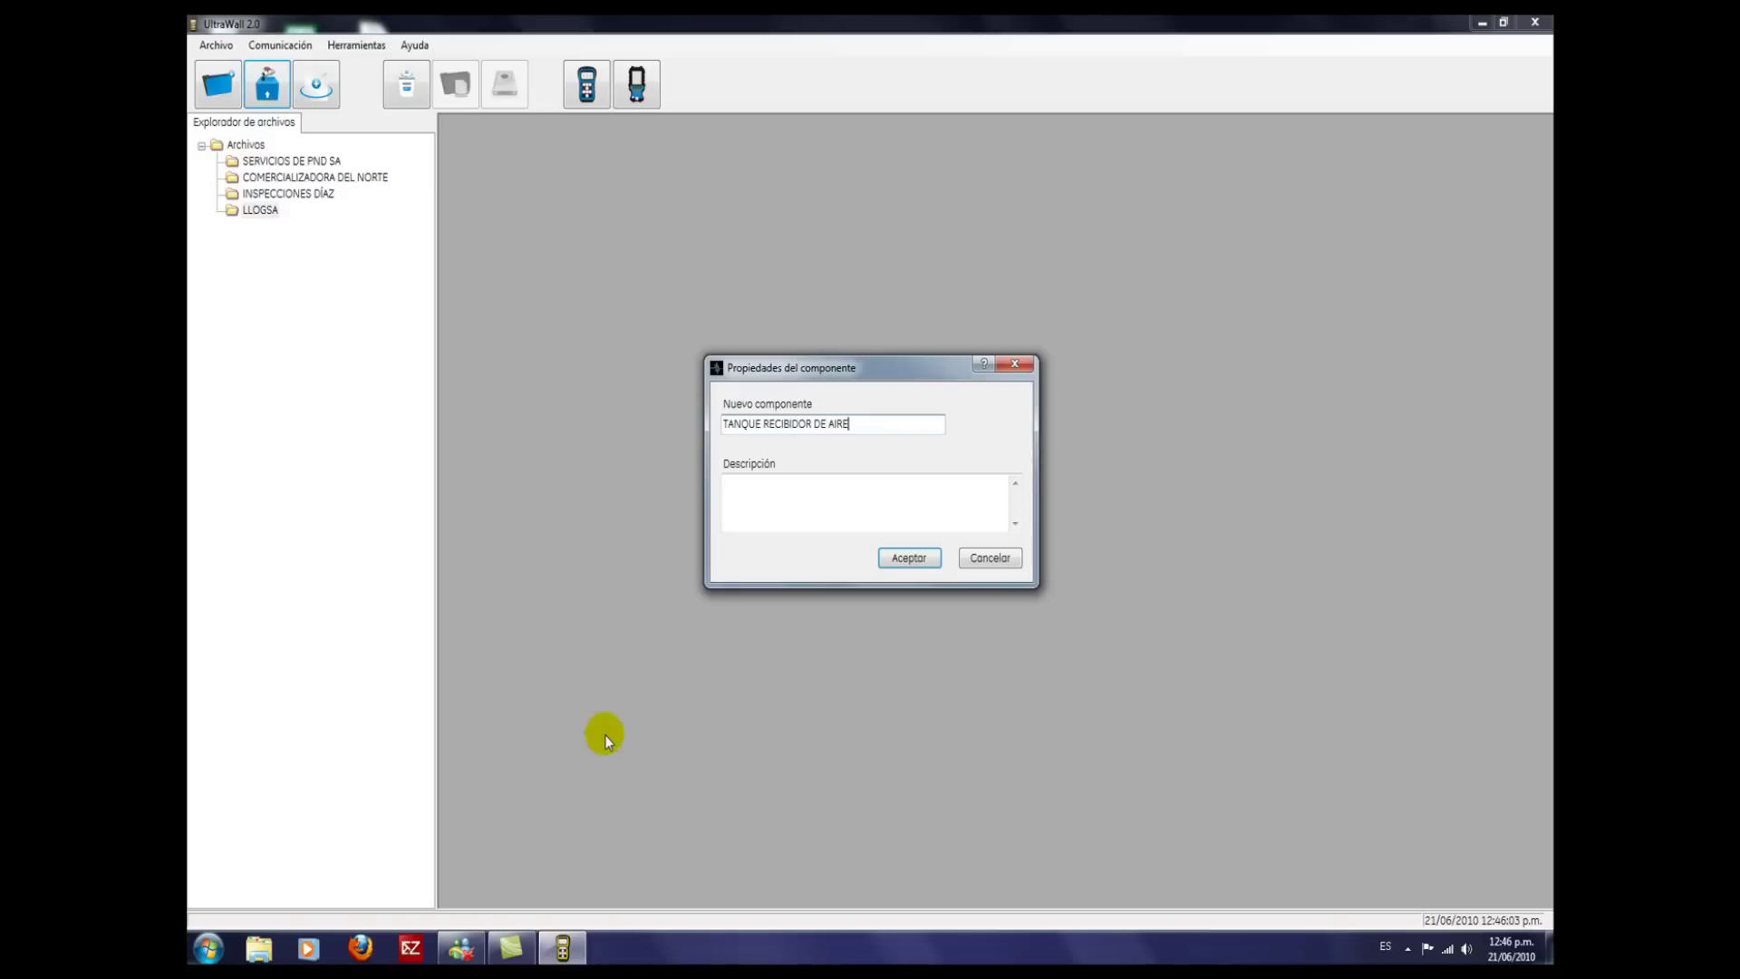
Step: Confirm the new component TANQUE RECIBIDOR DE AIRE in the Propiedades del componente dialog
{"action": "left_click", "coordinate": [904, 561]}
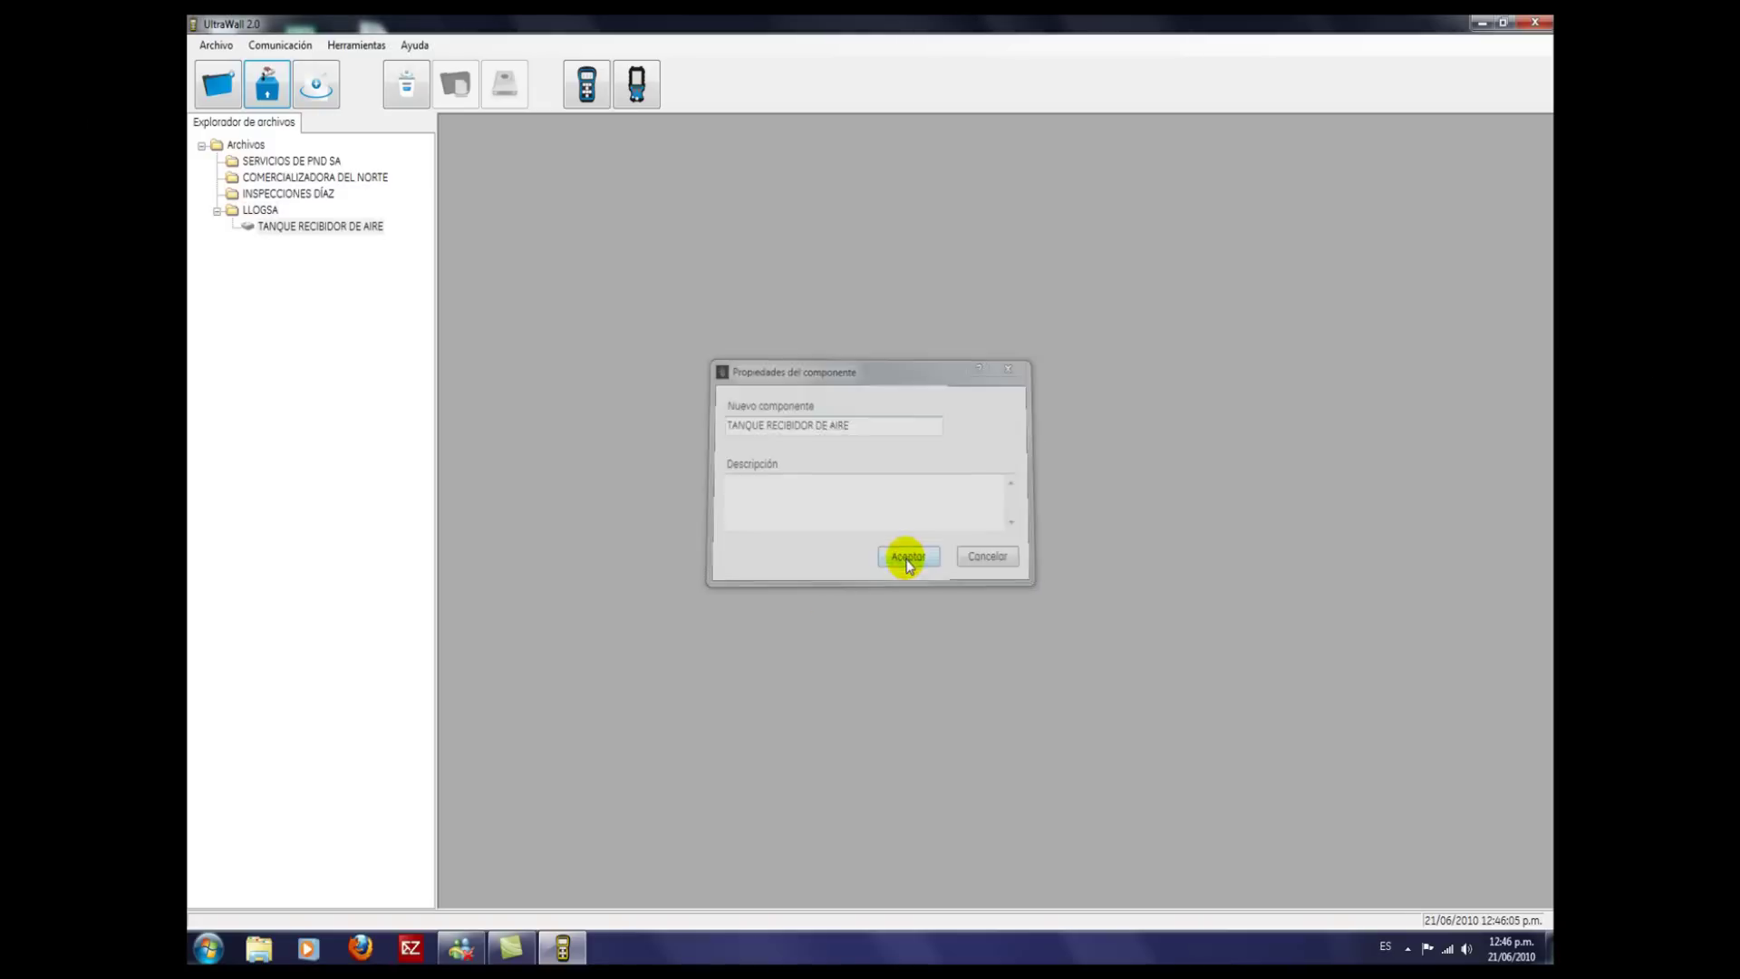
Step: Start a new file CABEZALES with standard 4 PASOS, the inspector's name and company LLOGSA
{"action": "left_click", "coordinate": [323, 98]}
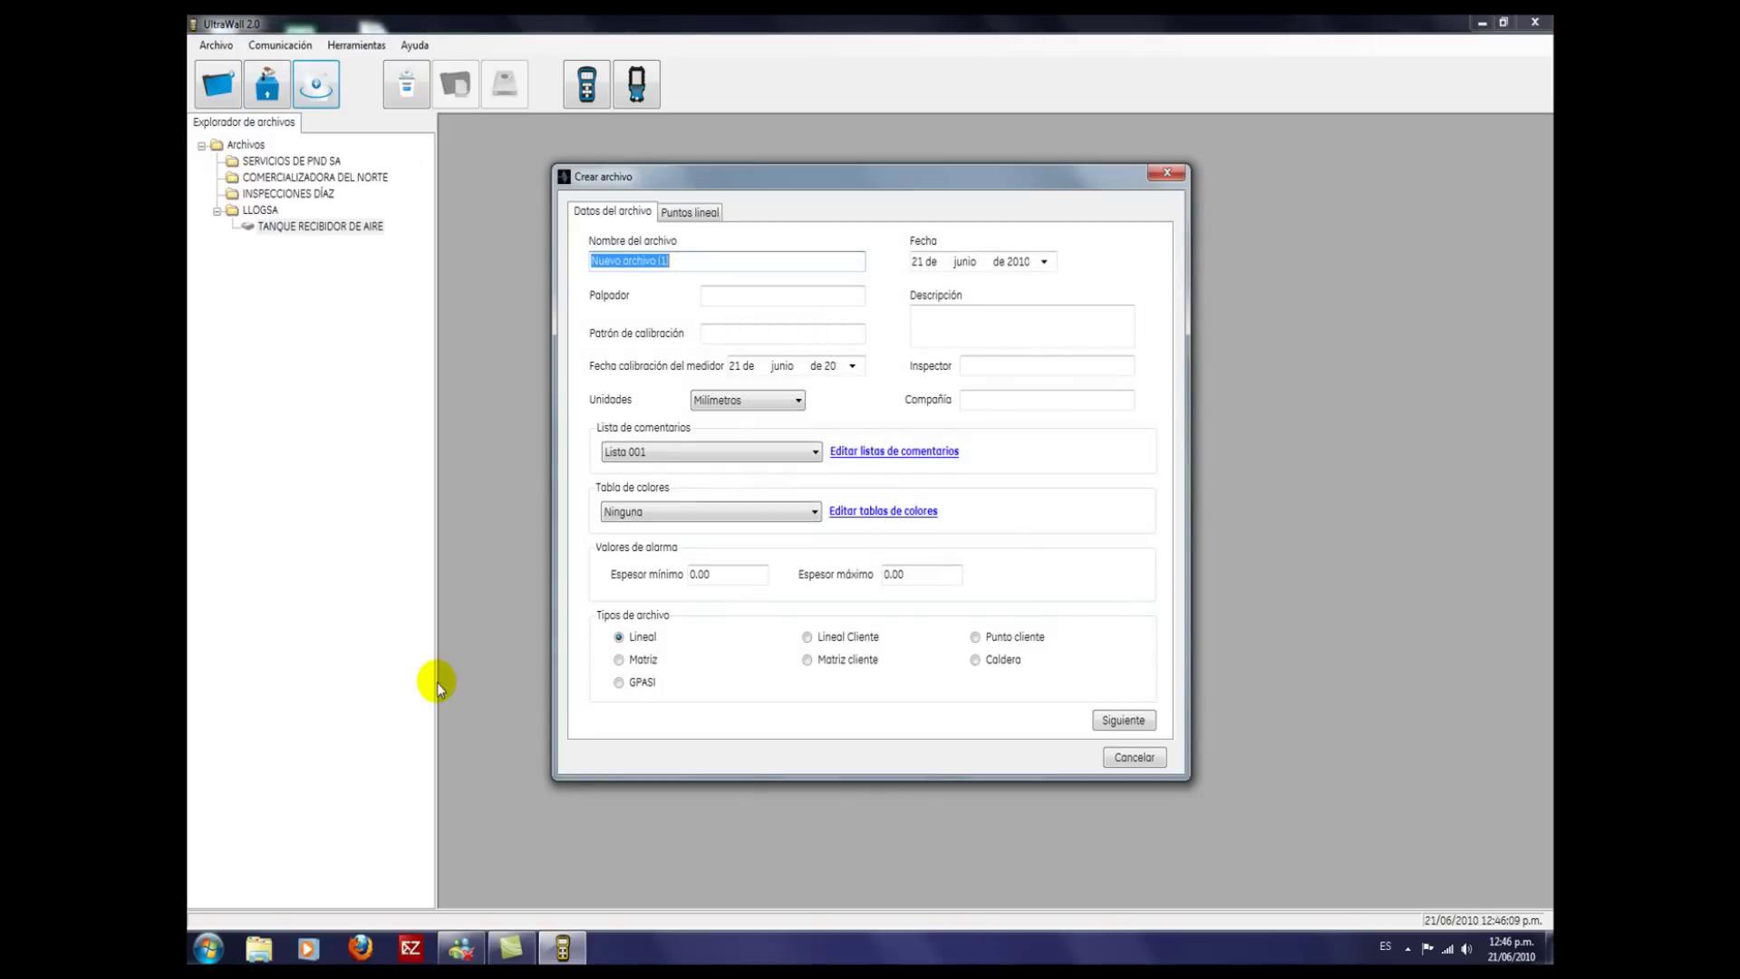
{"action": "type", "text": "CiBEZALES"}
{"action": "left_click", "coordinate": [738, 298]}
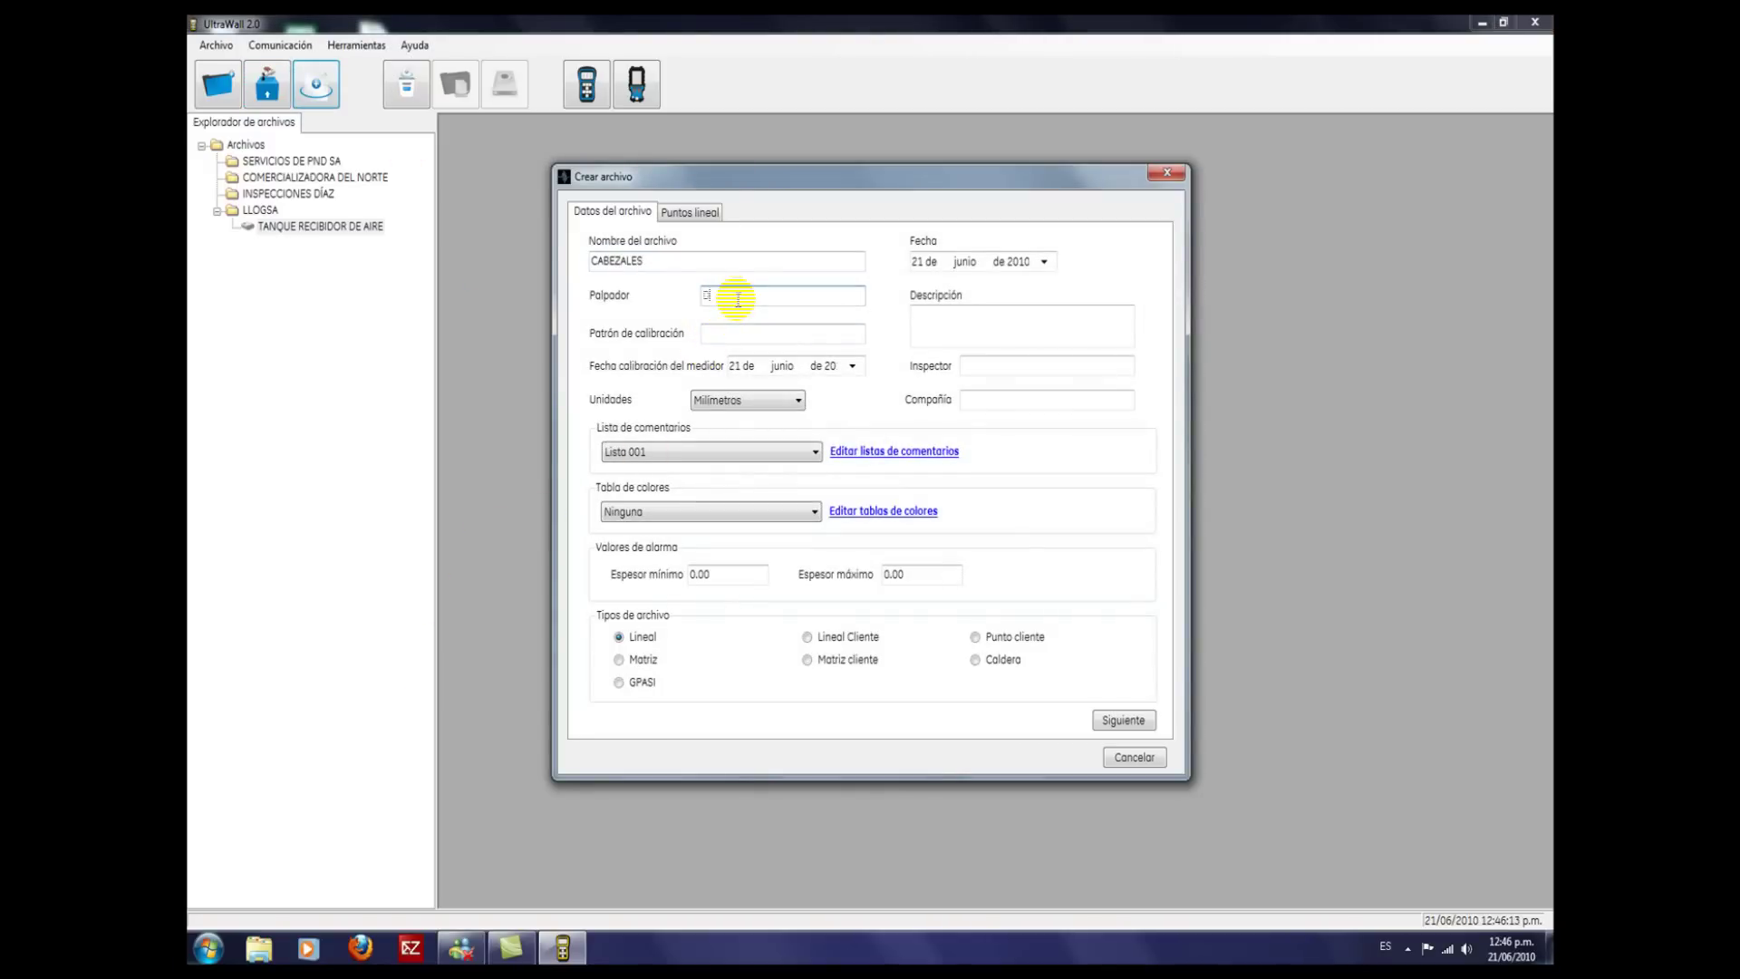
{"action": "left_click", "coordinate": [739, 335]}
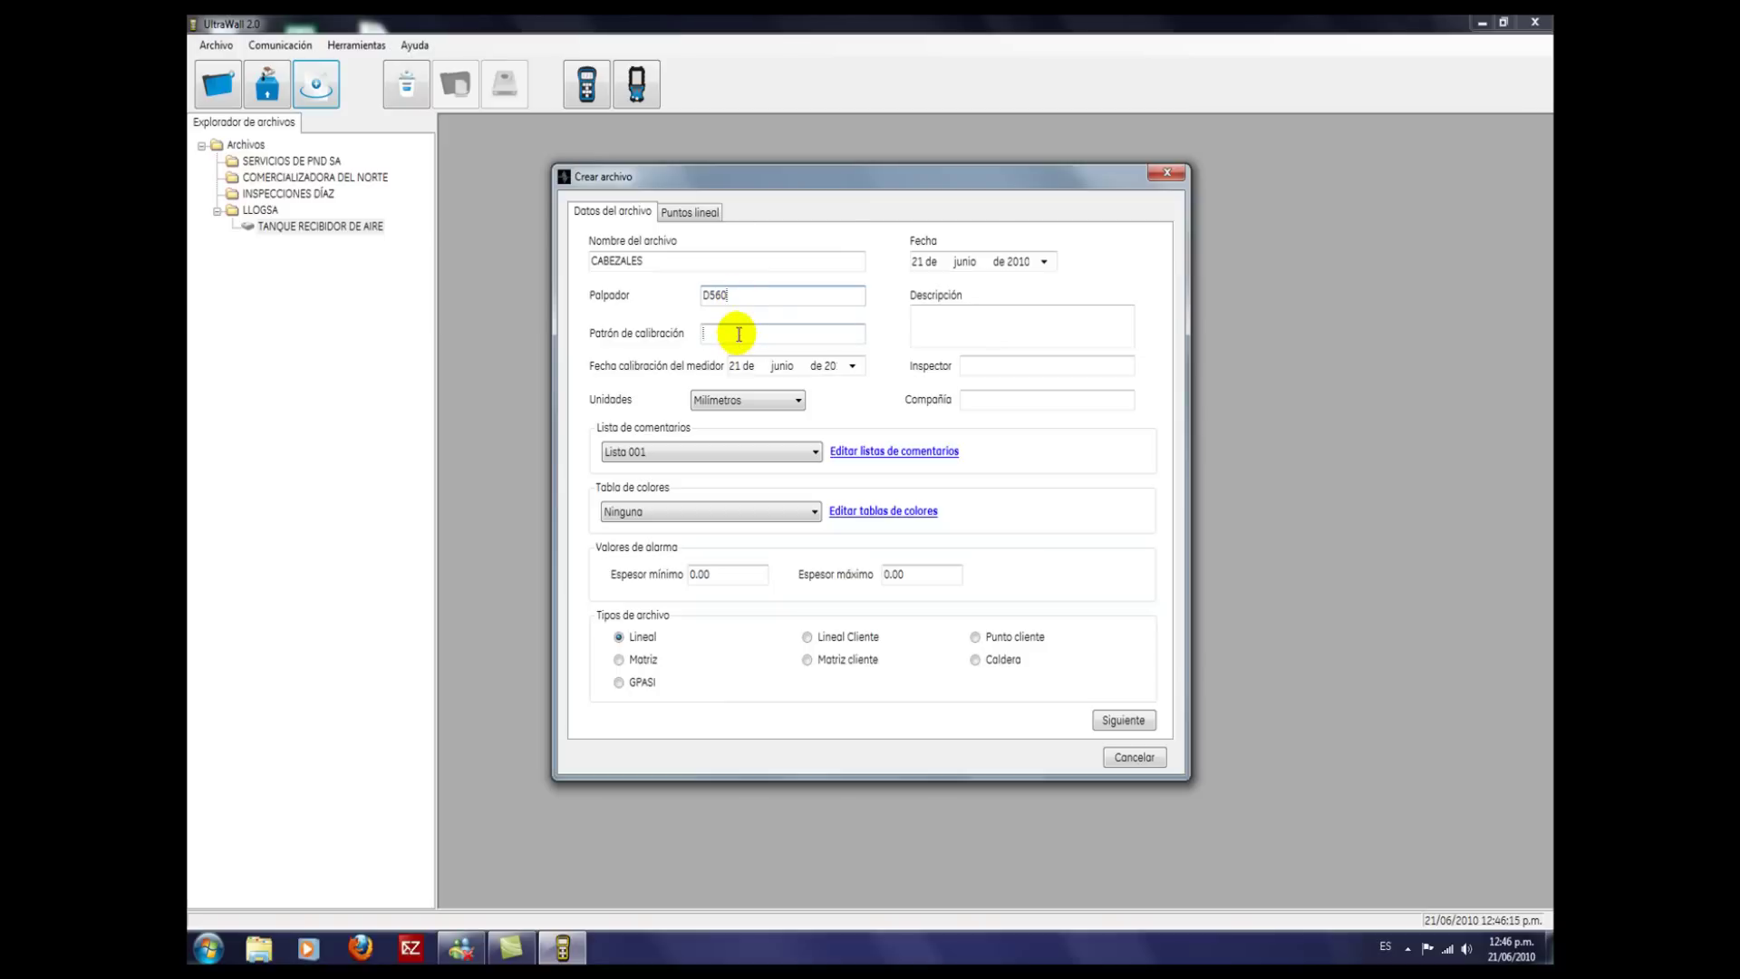
{"action": "type", "text": "4 PASO"}
{"action": "left_click", "coordinate": [977, 367]}
{"action": "type", "text": "DIEGO GONZALEZ"}
{"action": "left_click", "coordinate": [979, 400]}
{"action": "type", "text": "LLOGSA"}
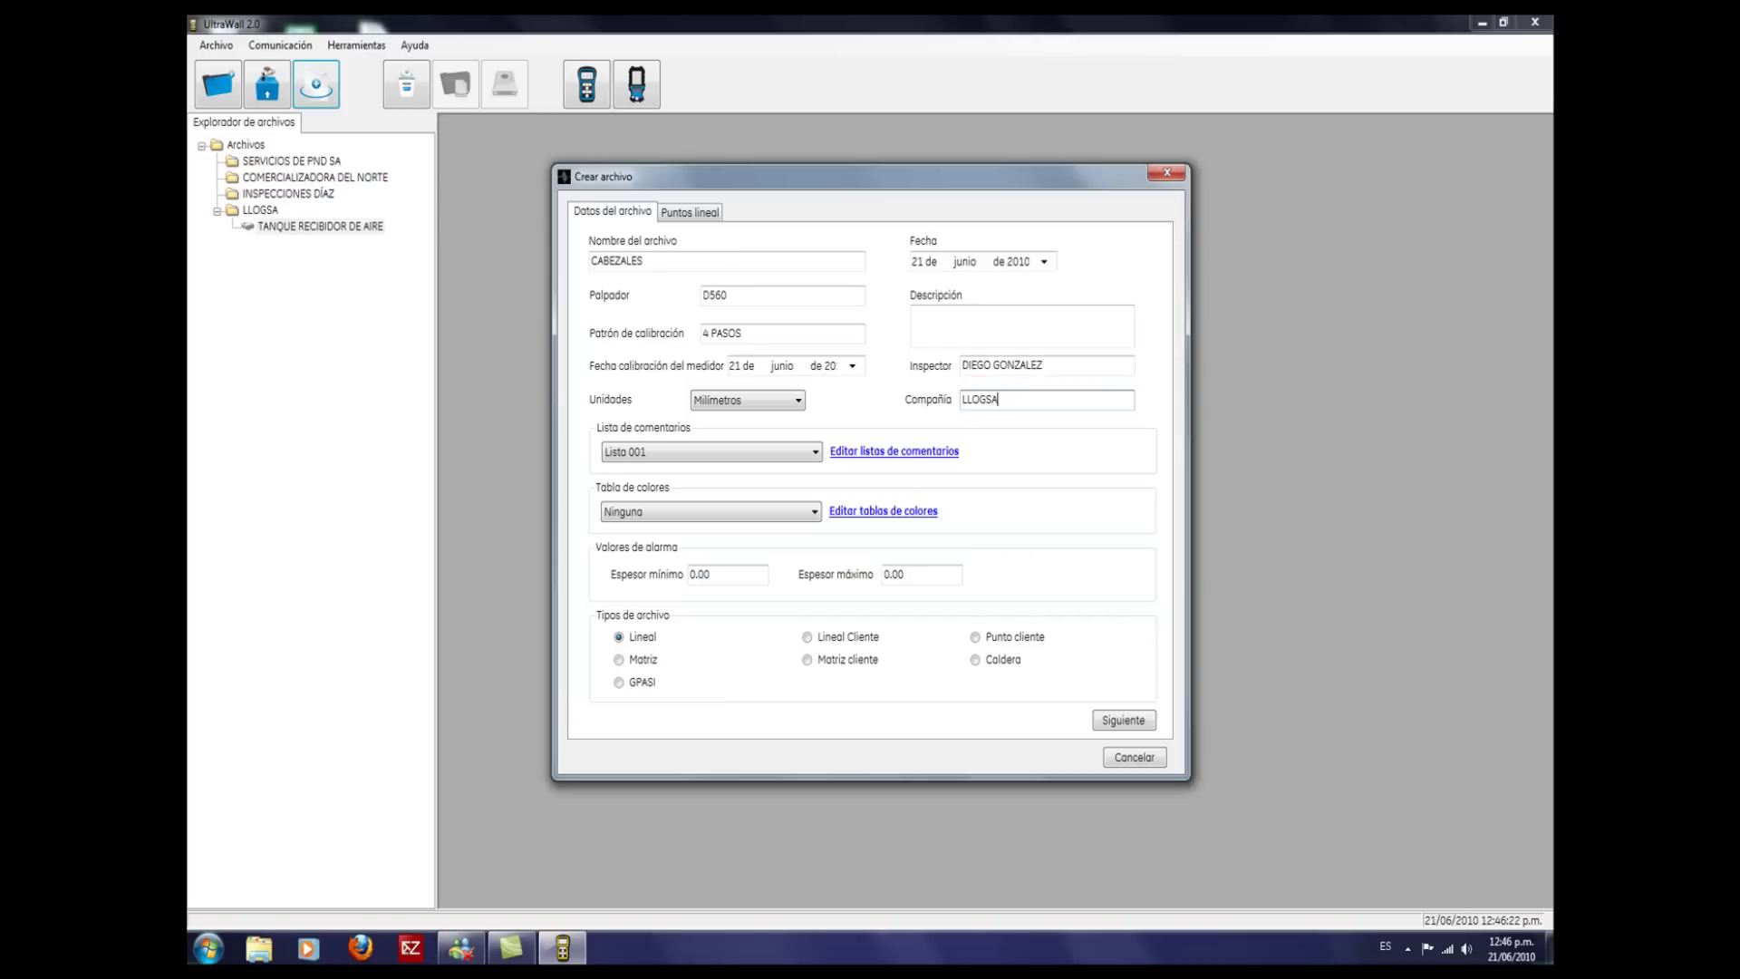
Step: Set calibration date to 1 January, units to millimetres, and thickness alarms to 1.37–5.1 mm
{"action": "left_click", "coordinate": [853, 365]}
{"action": "left_click", "coordinate": [809, 399]}
{"action": "left_click", "coordinate": [758, 427]}
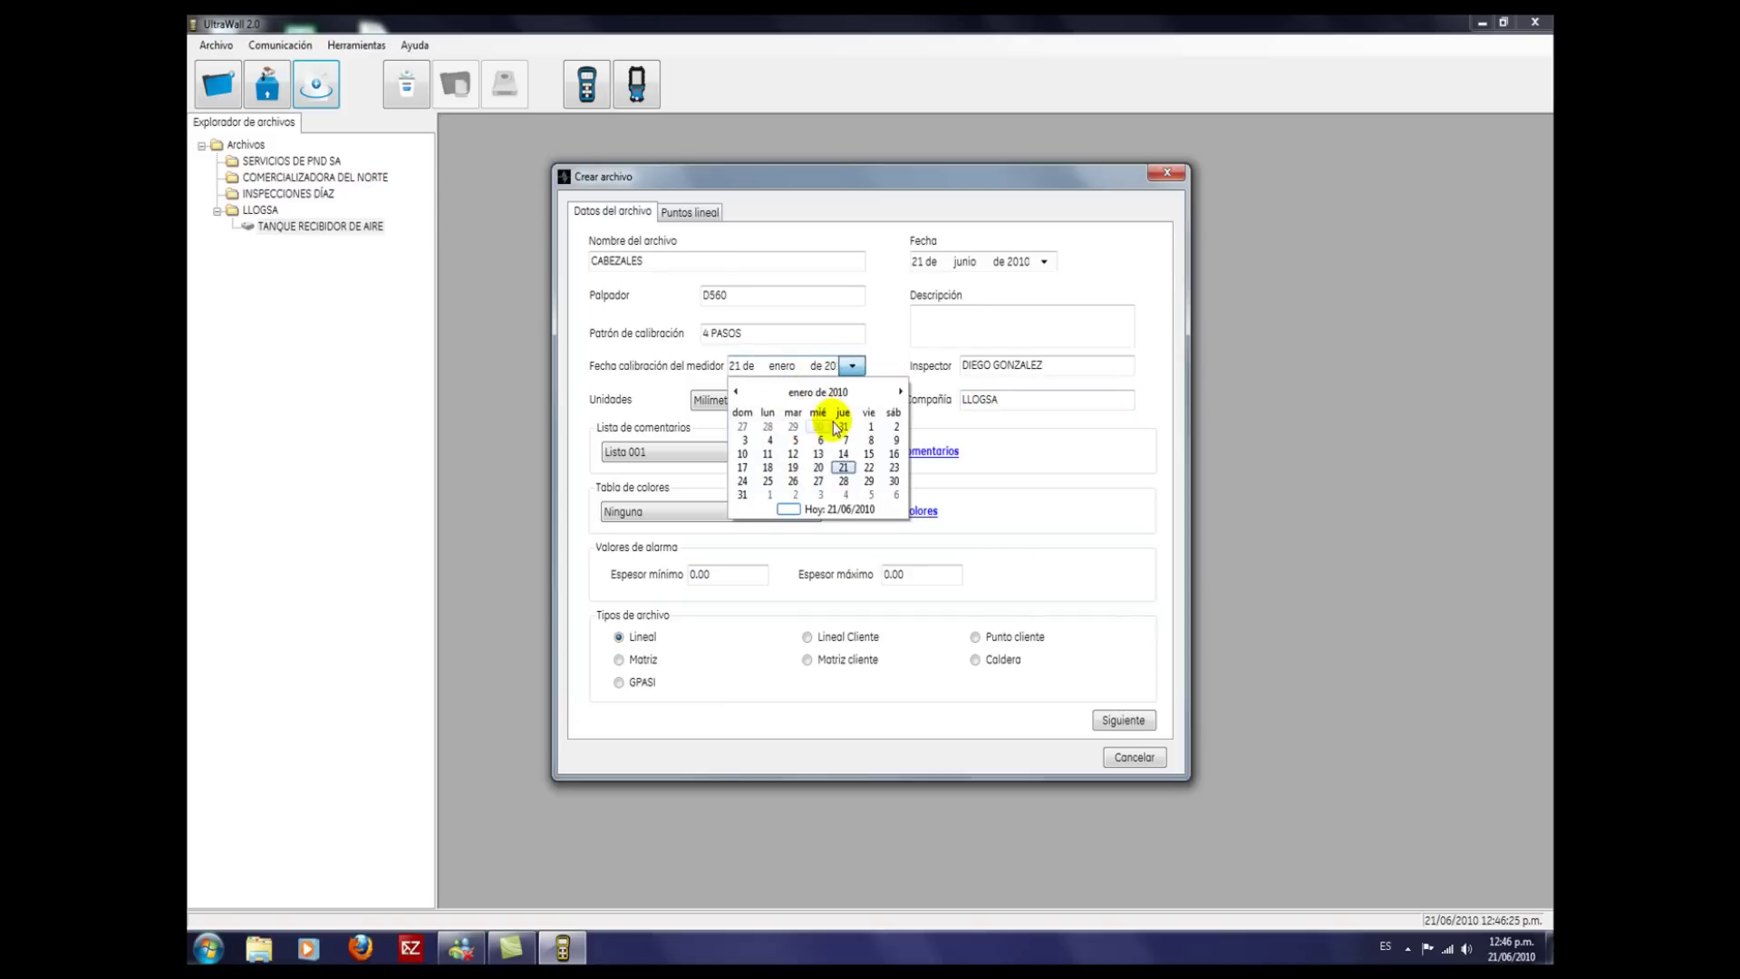
{"action": "left_click", "coordinate": [869, 427]}
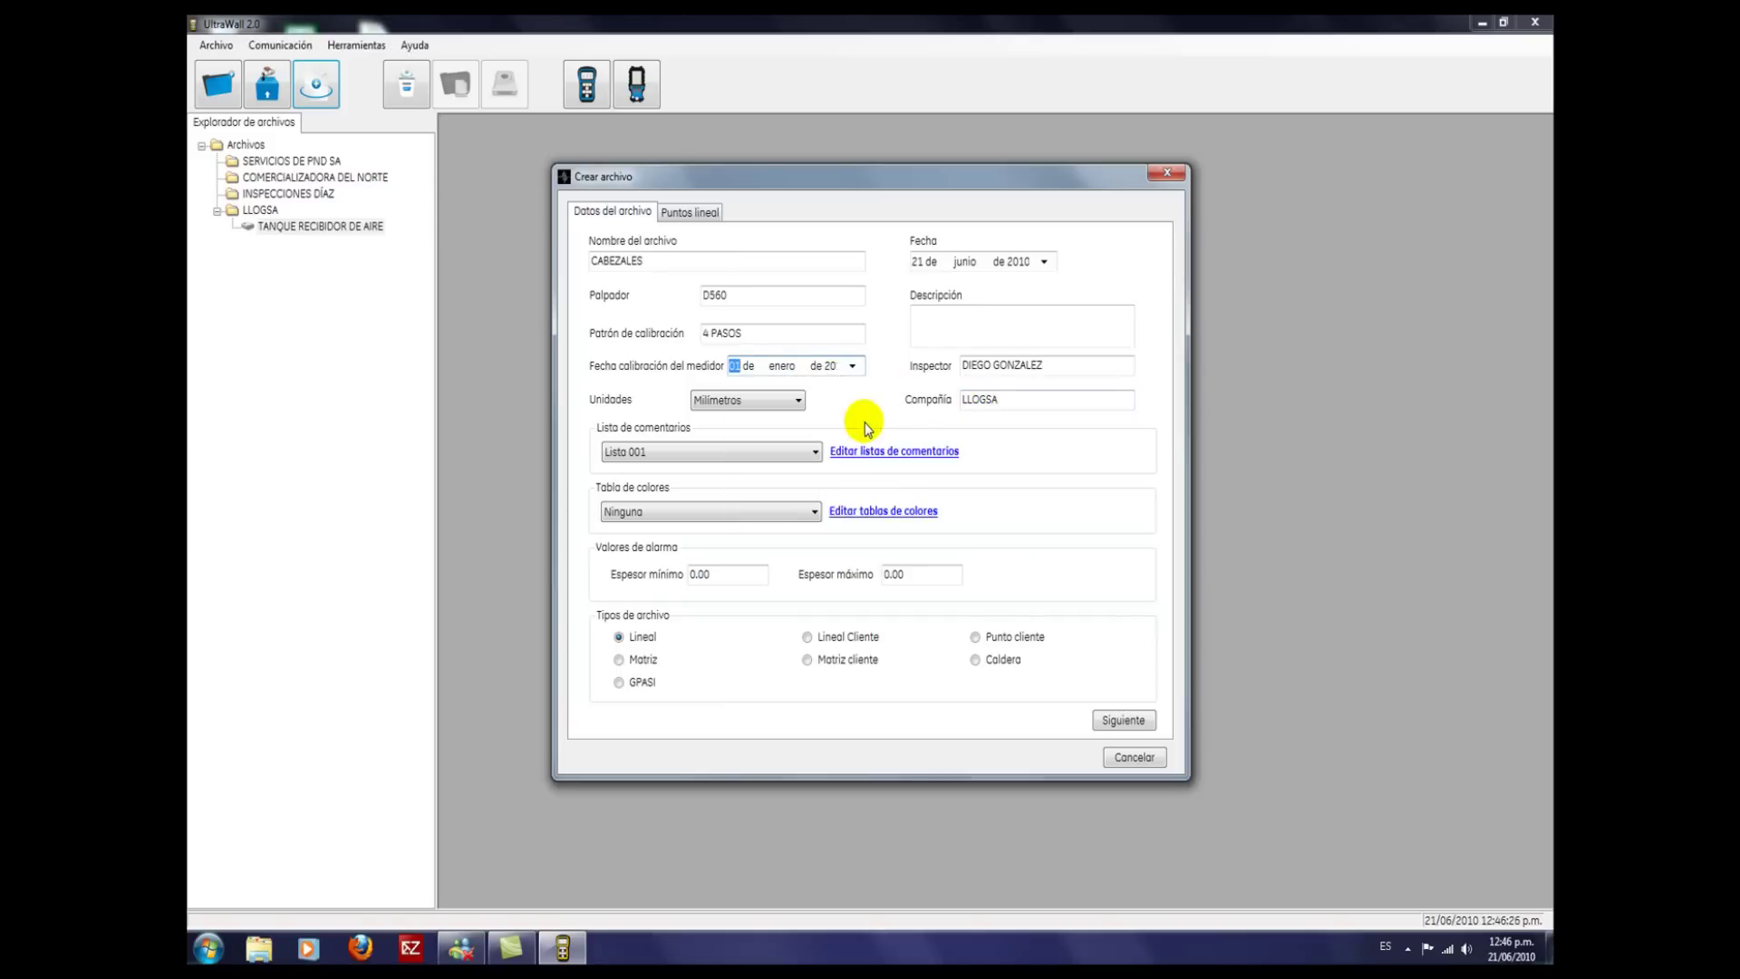
{"action": "left_click", "coordinate": [801, 403]}
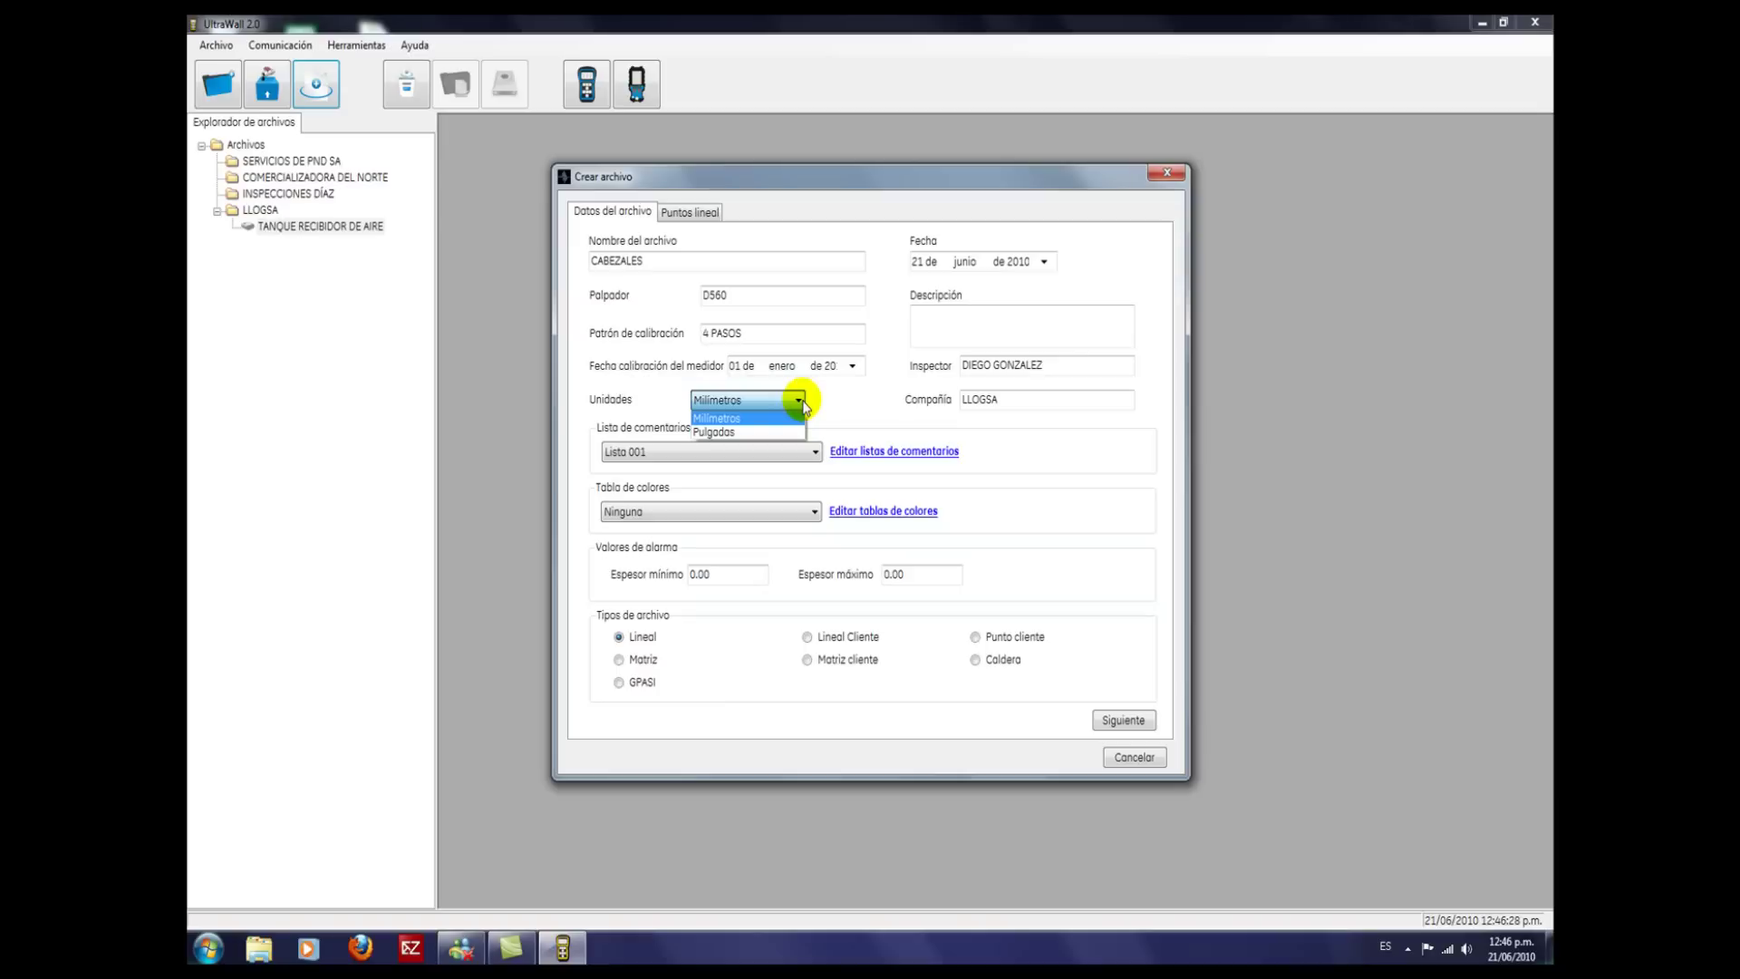
{"action": "left_click", "coordinate": [778, 419]}
{"action": "left_click", "coordinate": [727, 576]}
{"action": "double_click", "coordinate": [726, 576]}
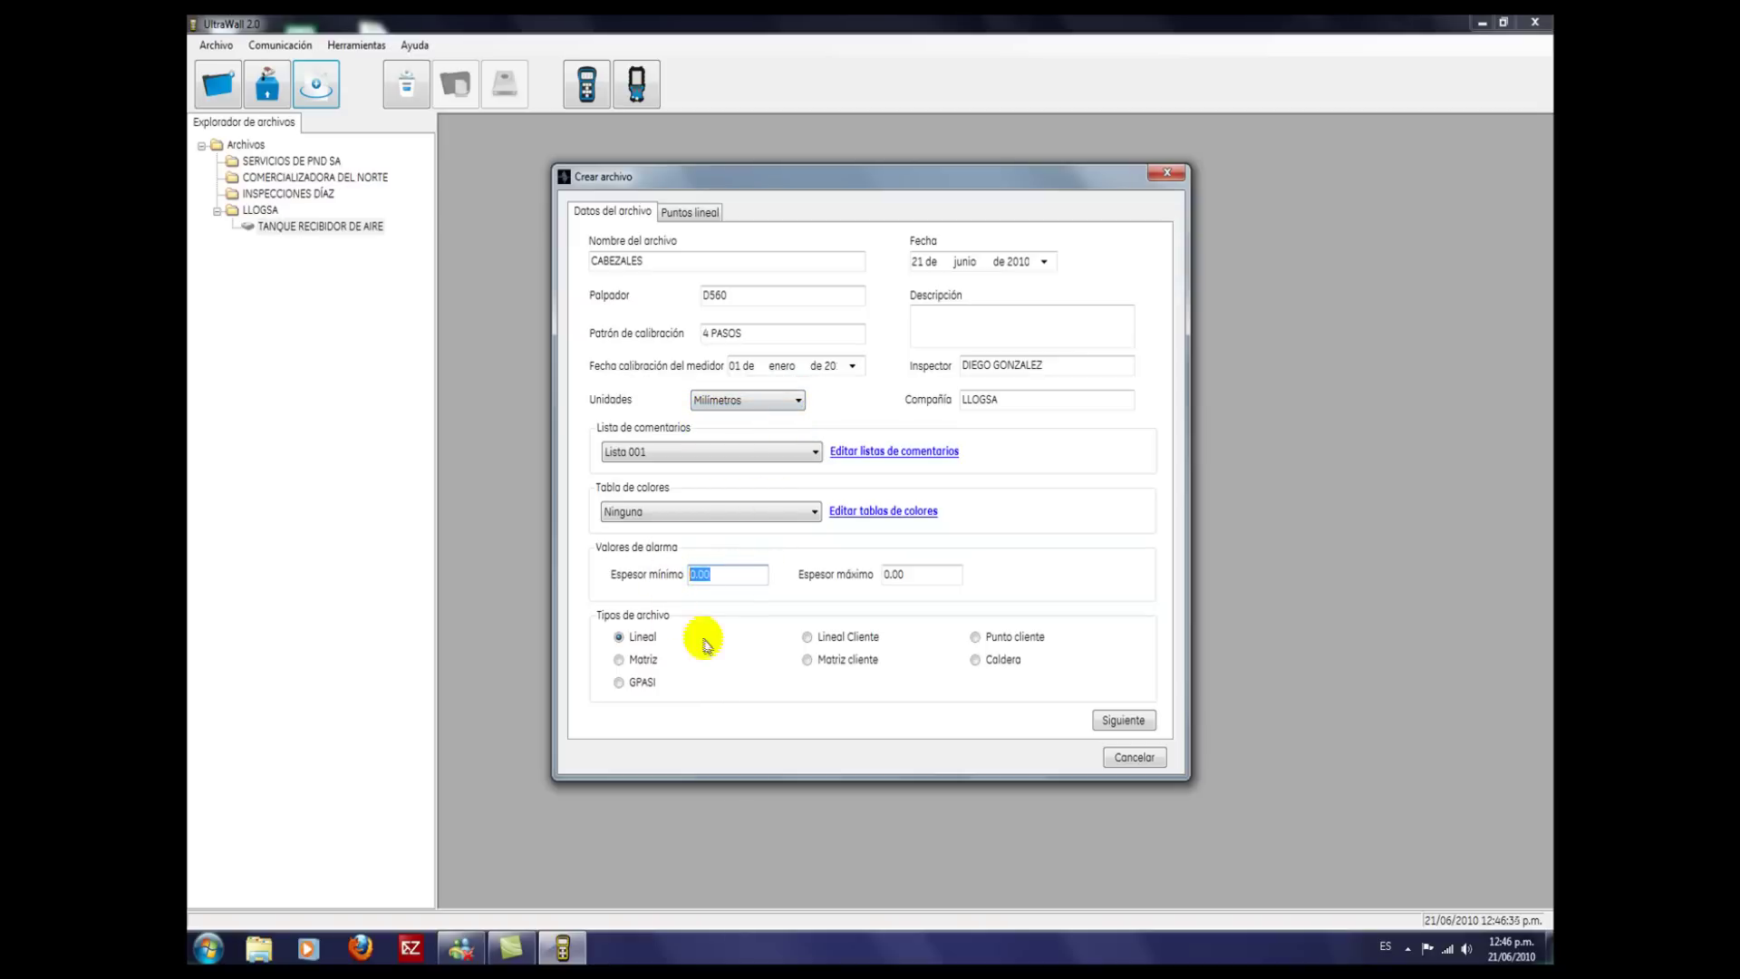
{"action": "type", "text": "1.37"}
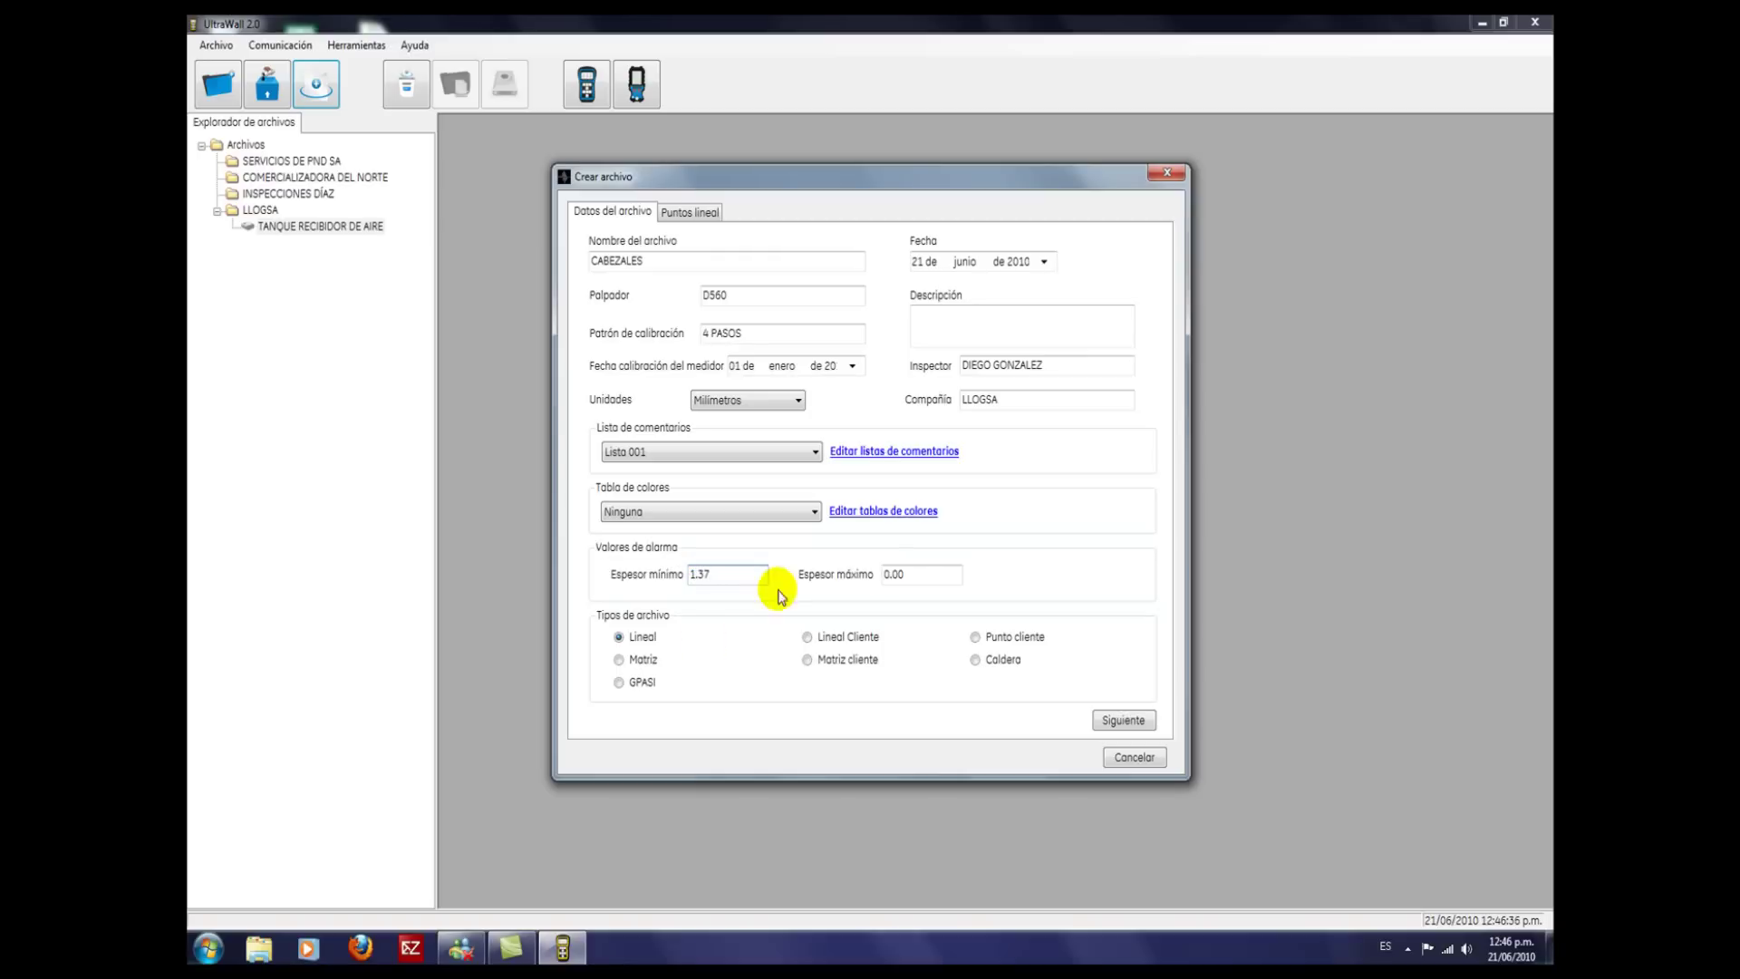
{"action": "double_click", "coordinate": [902, 574]}
{"action": "type", "text": "5.1"}
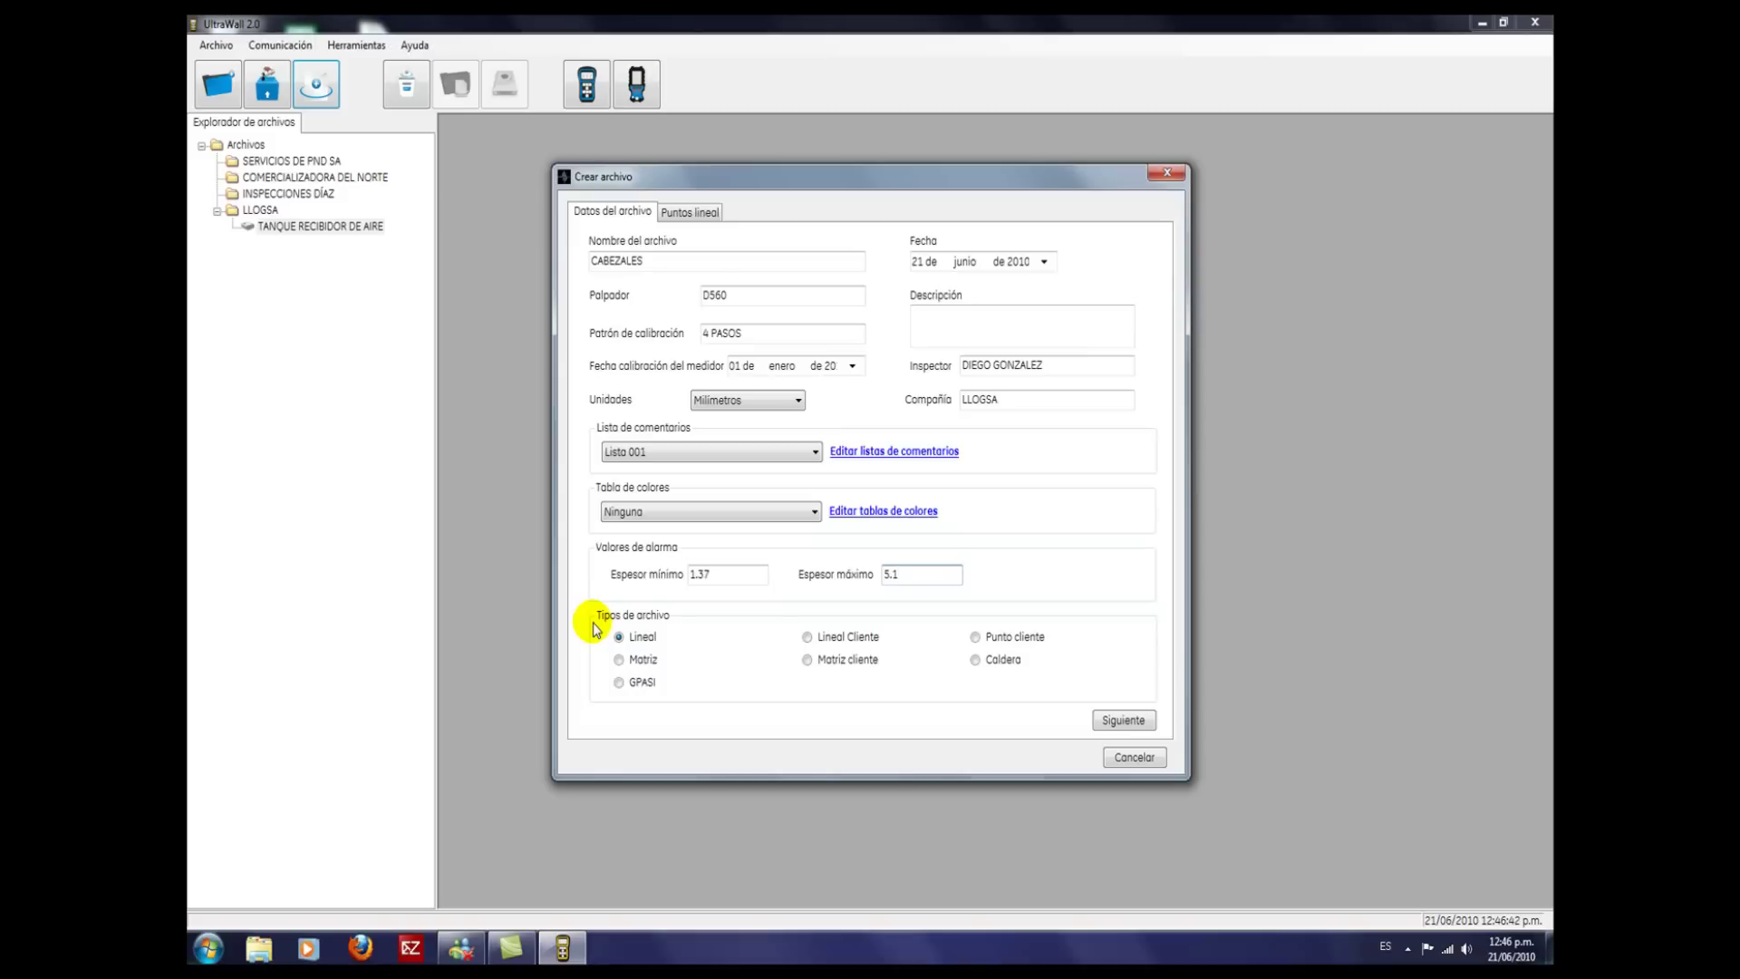
Step: Make the file a Matriz type and generate a 4-column by 4-row grid
{"action": "left_click", "coordinate": [620, 662]}
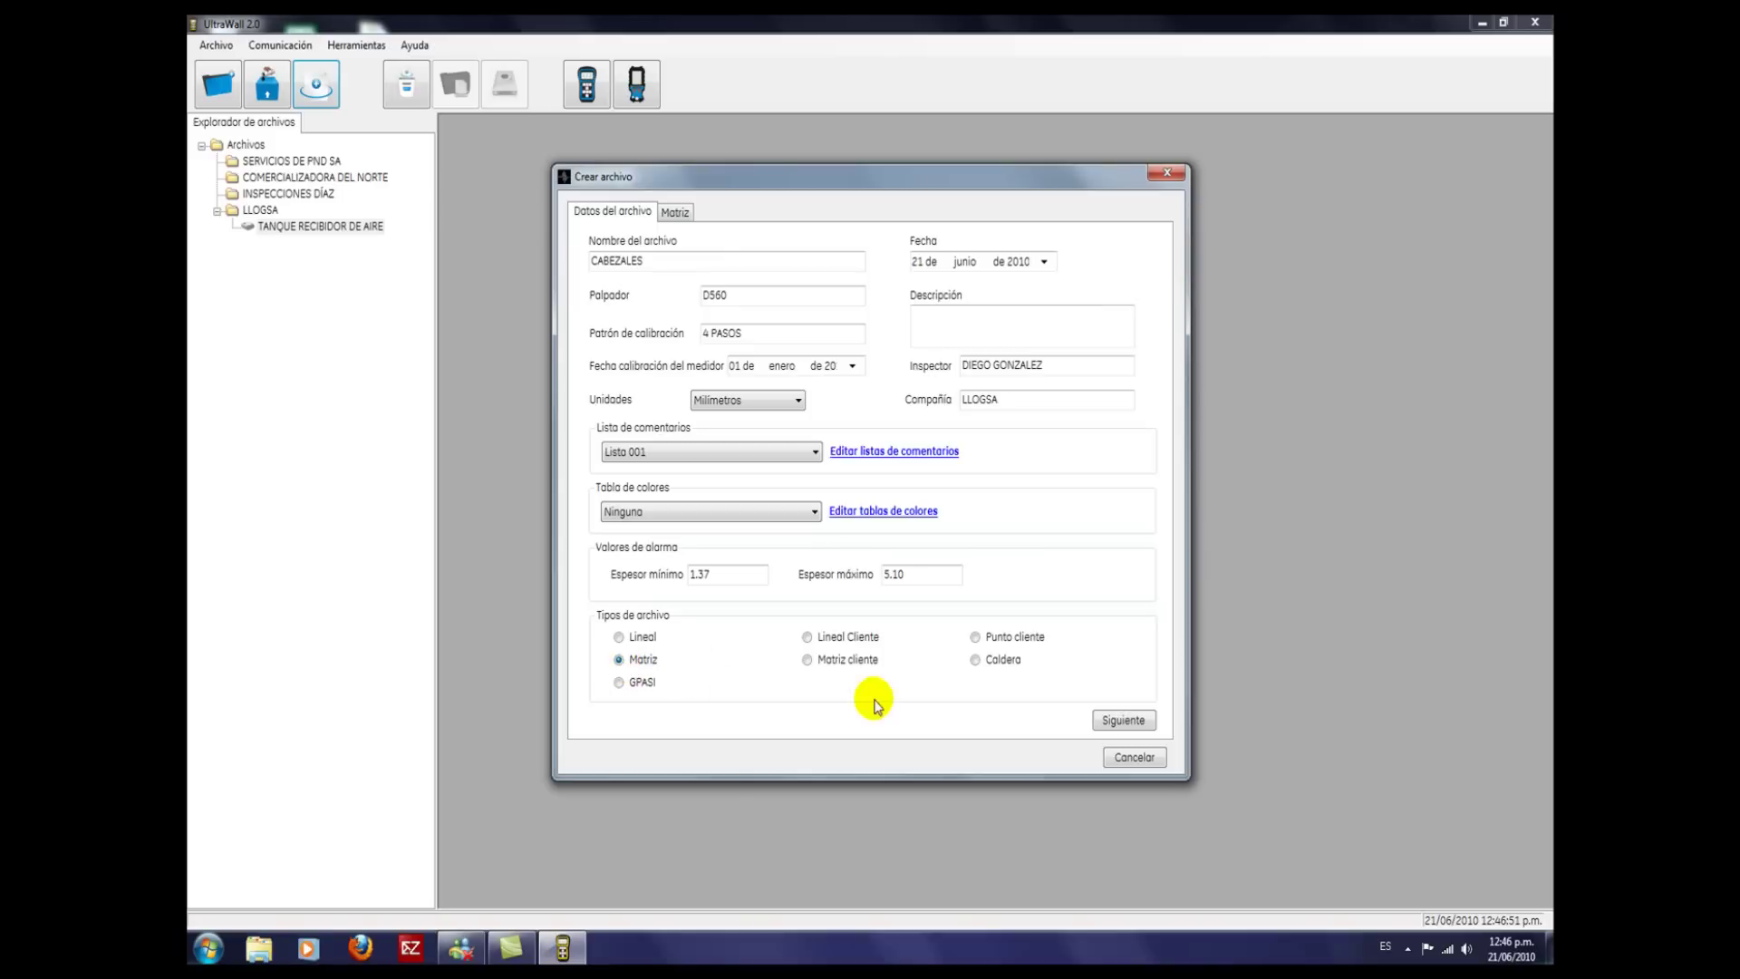
{"action": "left_click", "coordinate": [1122, 720]}
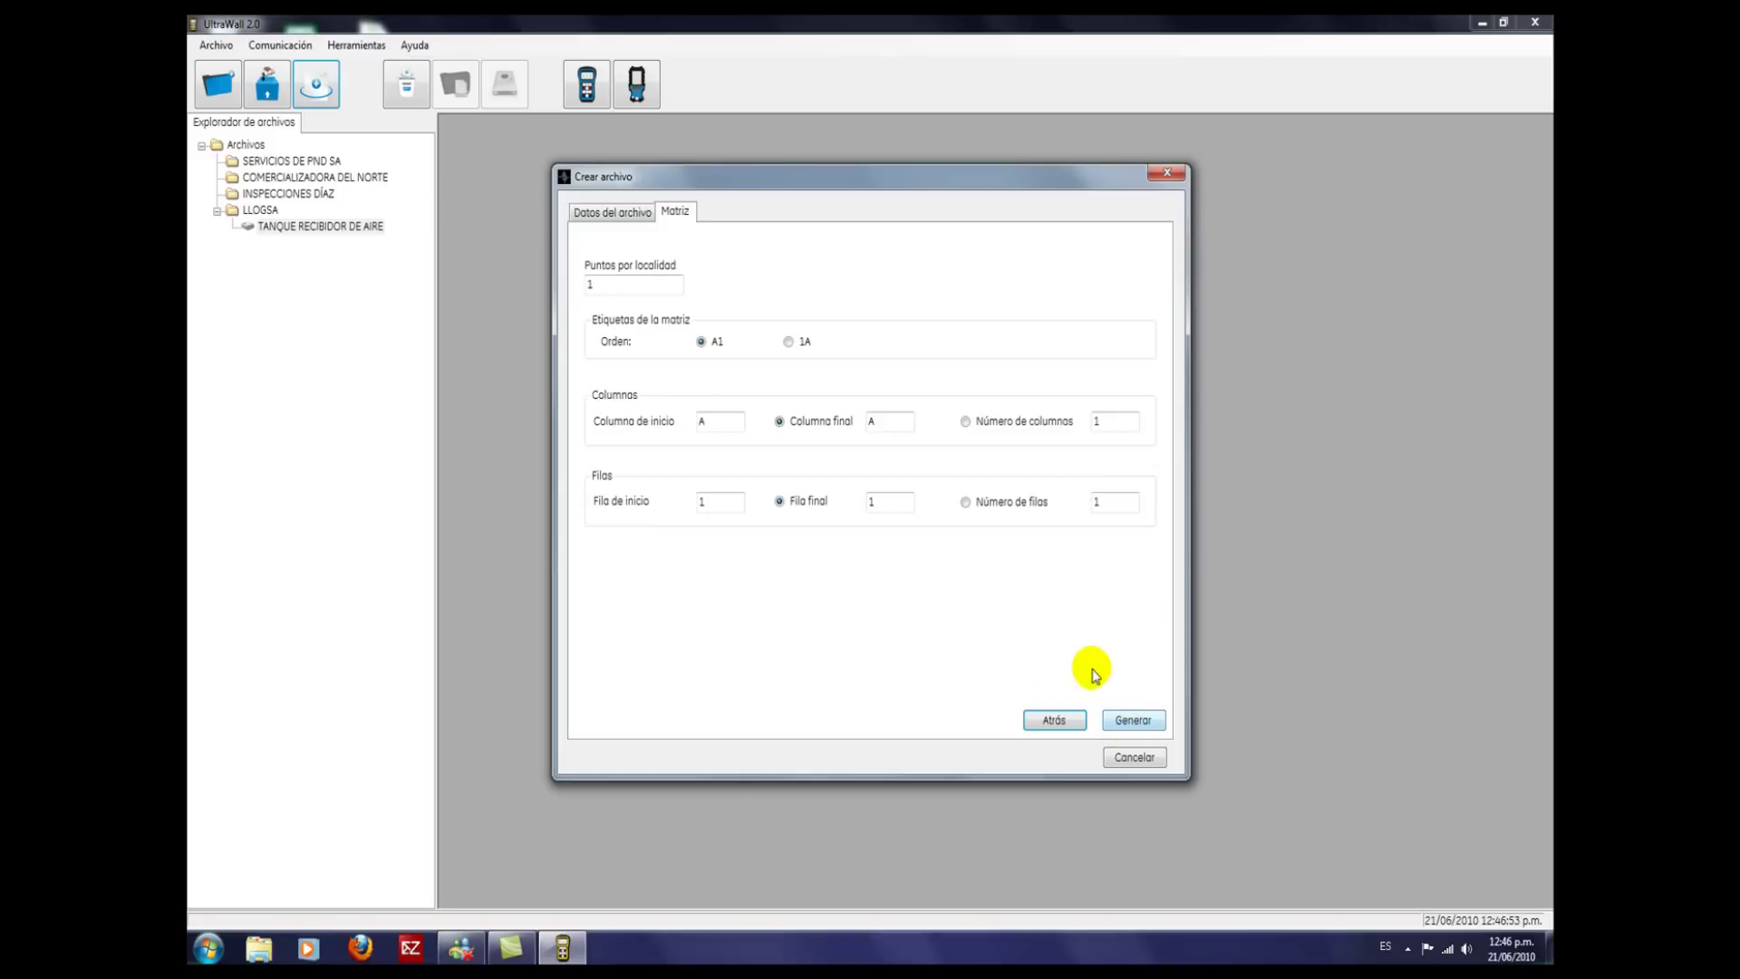
{"action": "double_click", "coordinate": [1115, 422]}
{"action": "type", "text": "4"}
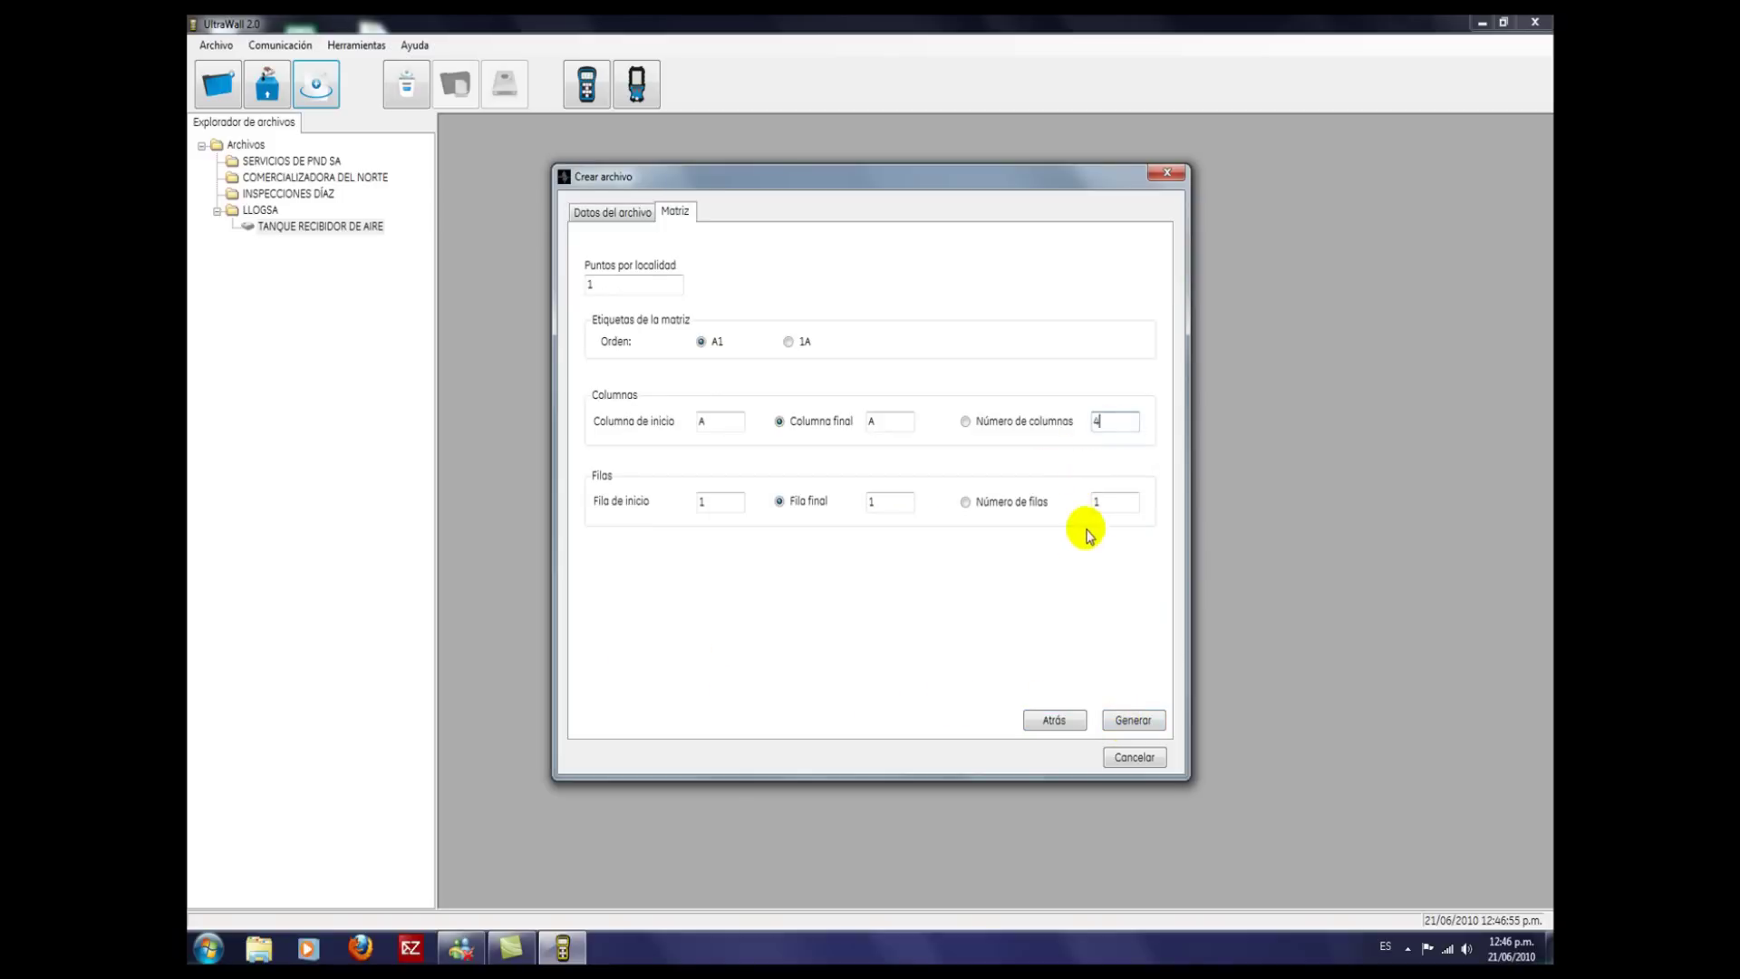
{"action": "key", "text": "Tab"}
{"action": "type", "text": "4"}
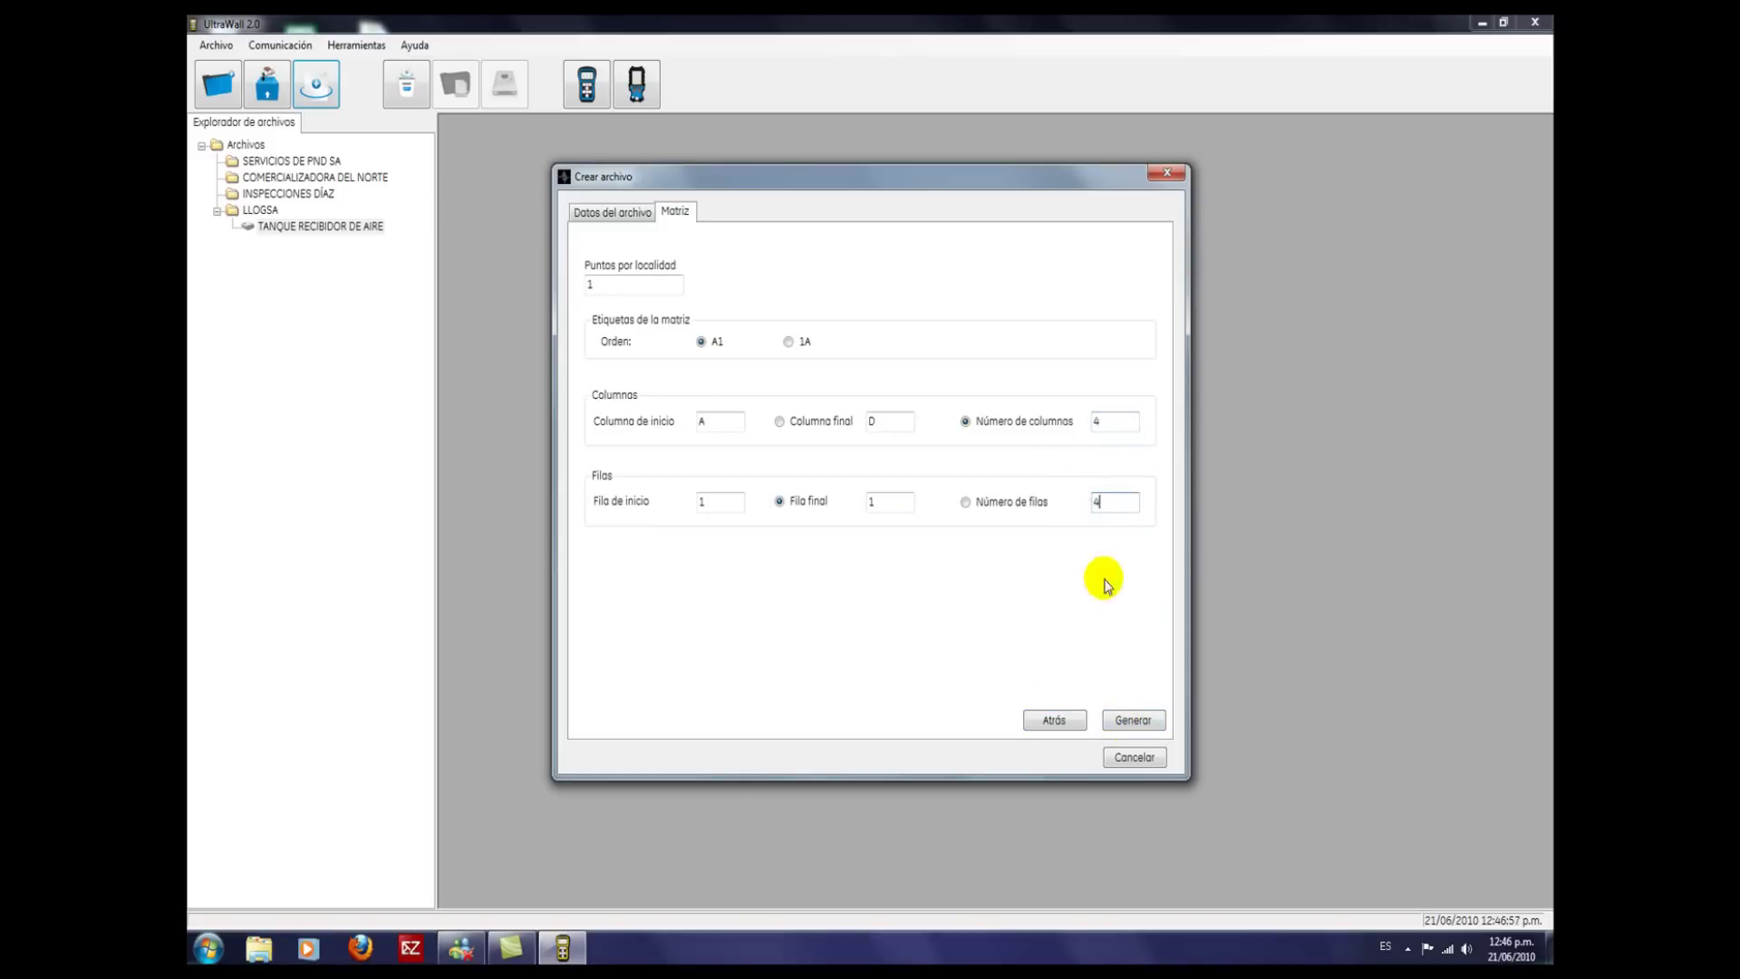
{"action": "left_click", "coordinate": [1133, 721]}
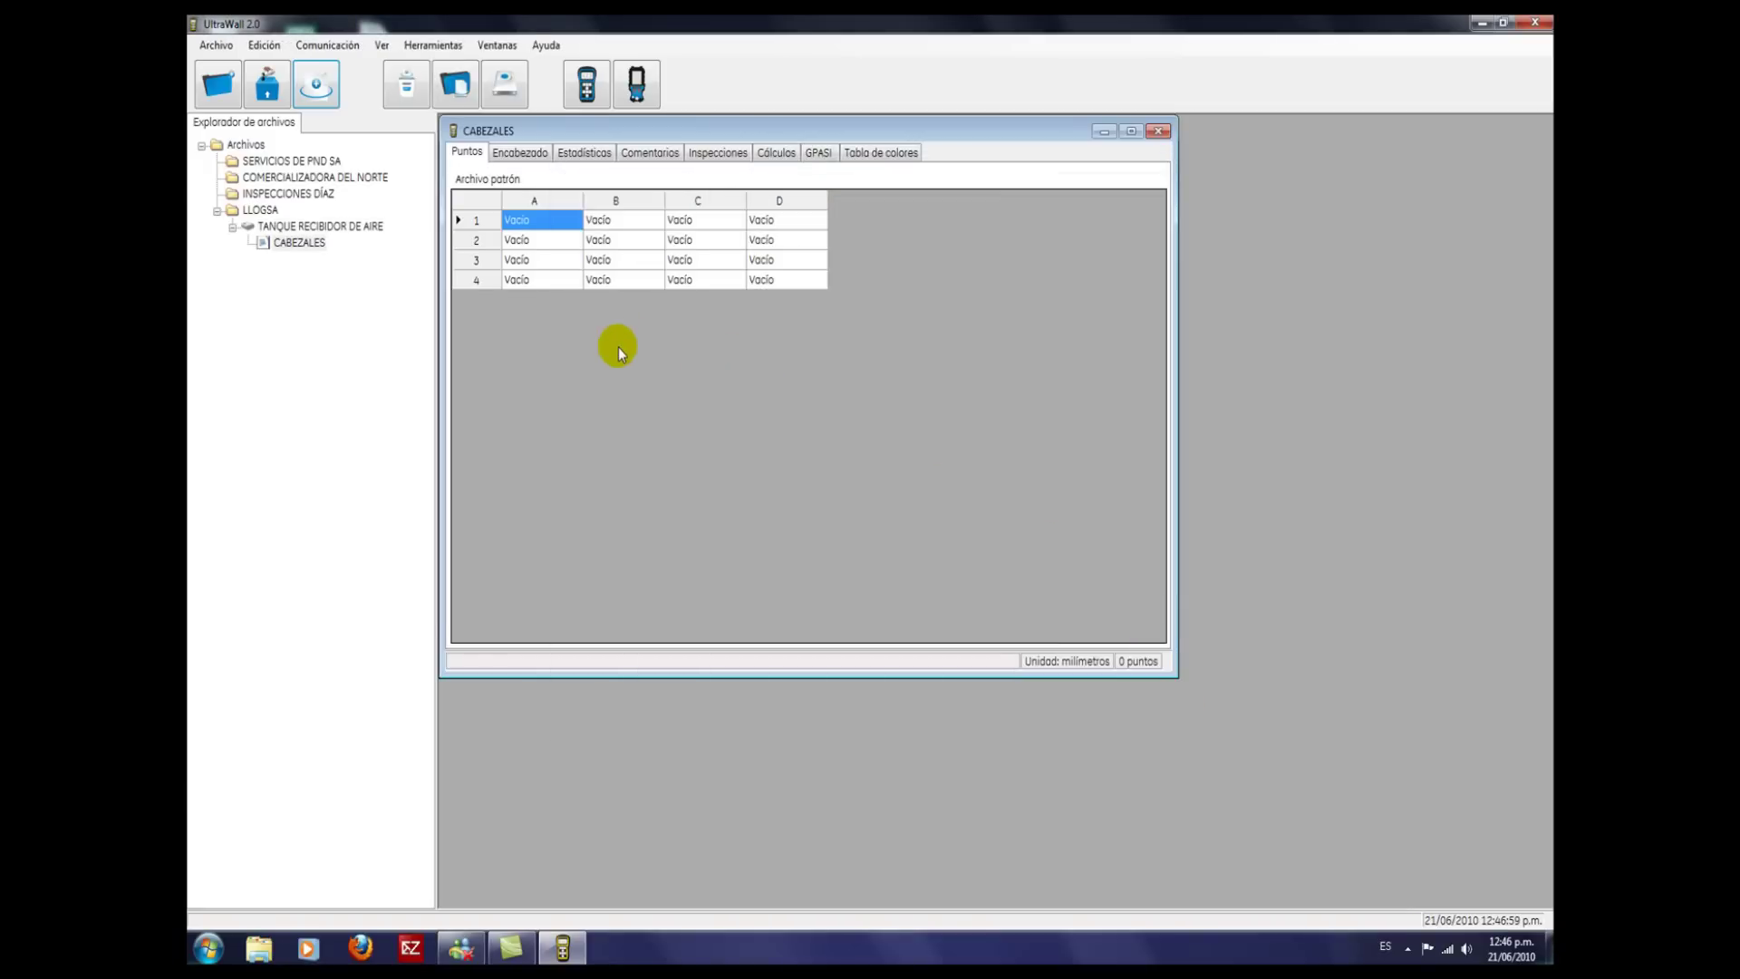
Step: Maximize CABEZALES, then start file CUERPO CILINDRICO with probe D560, 4 PASOS, inspector and LLOGSA
{"action": "left_click", "coordinate": [1129, 130]}
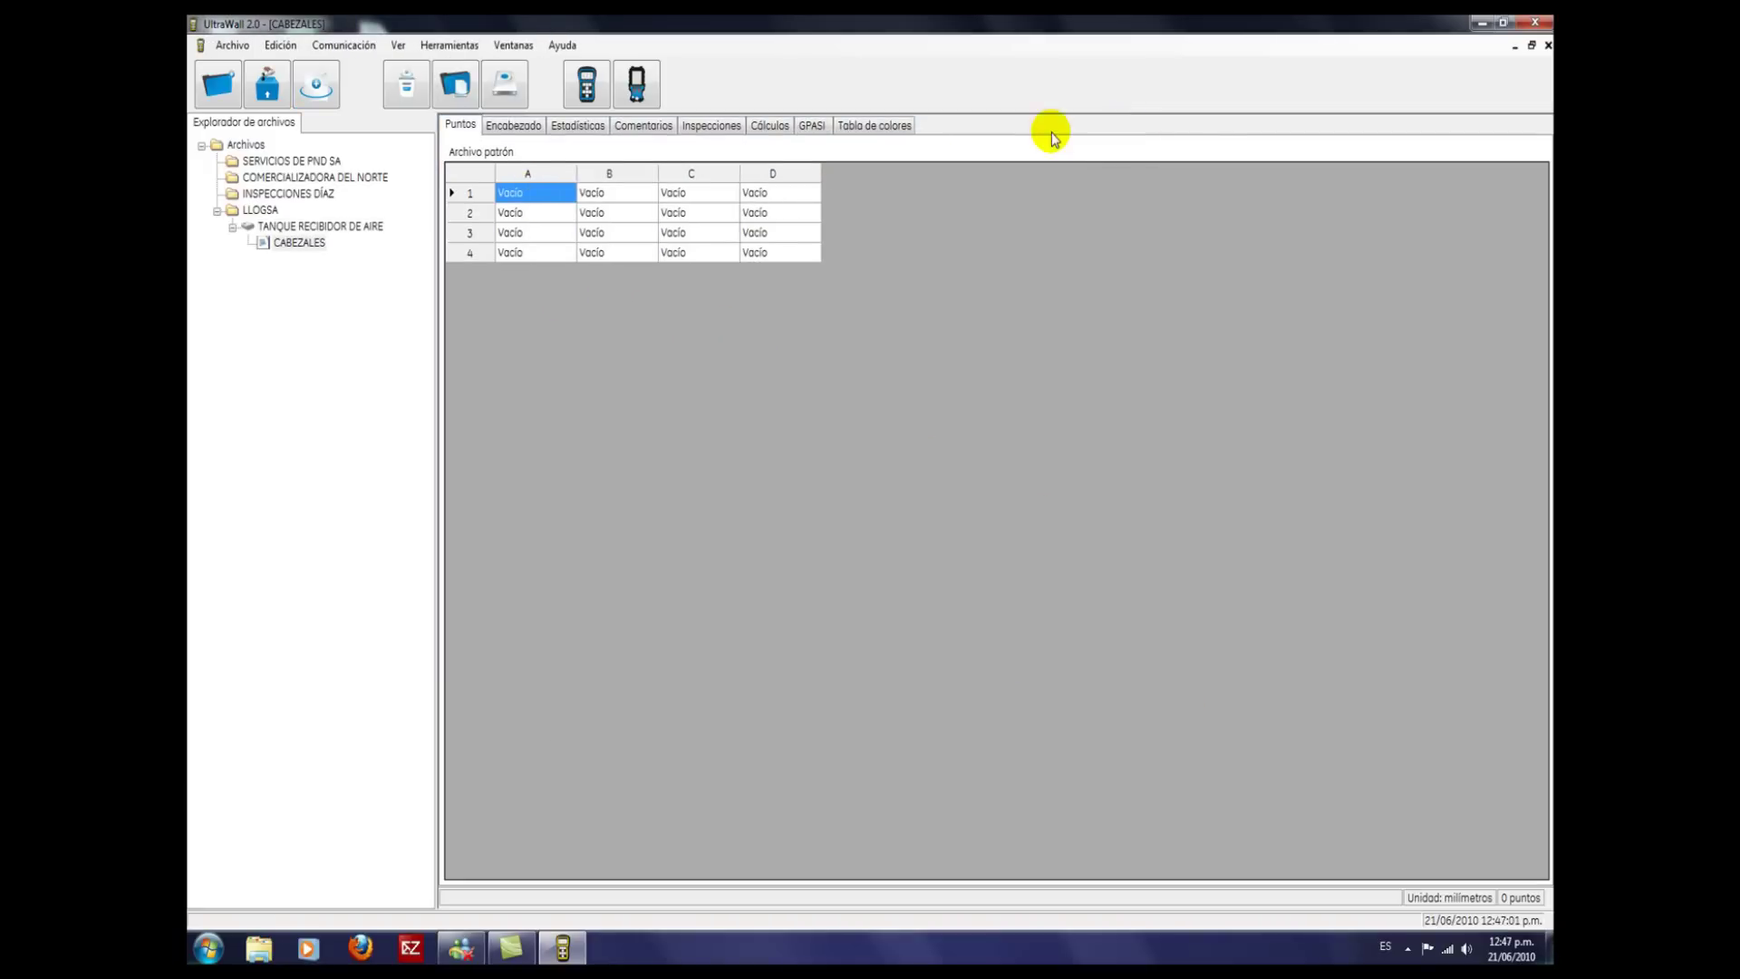
{"action": "left_click", "coordinate": [336, 93]}
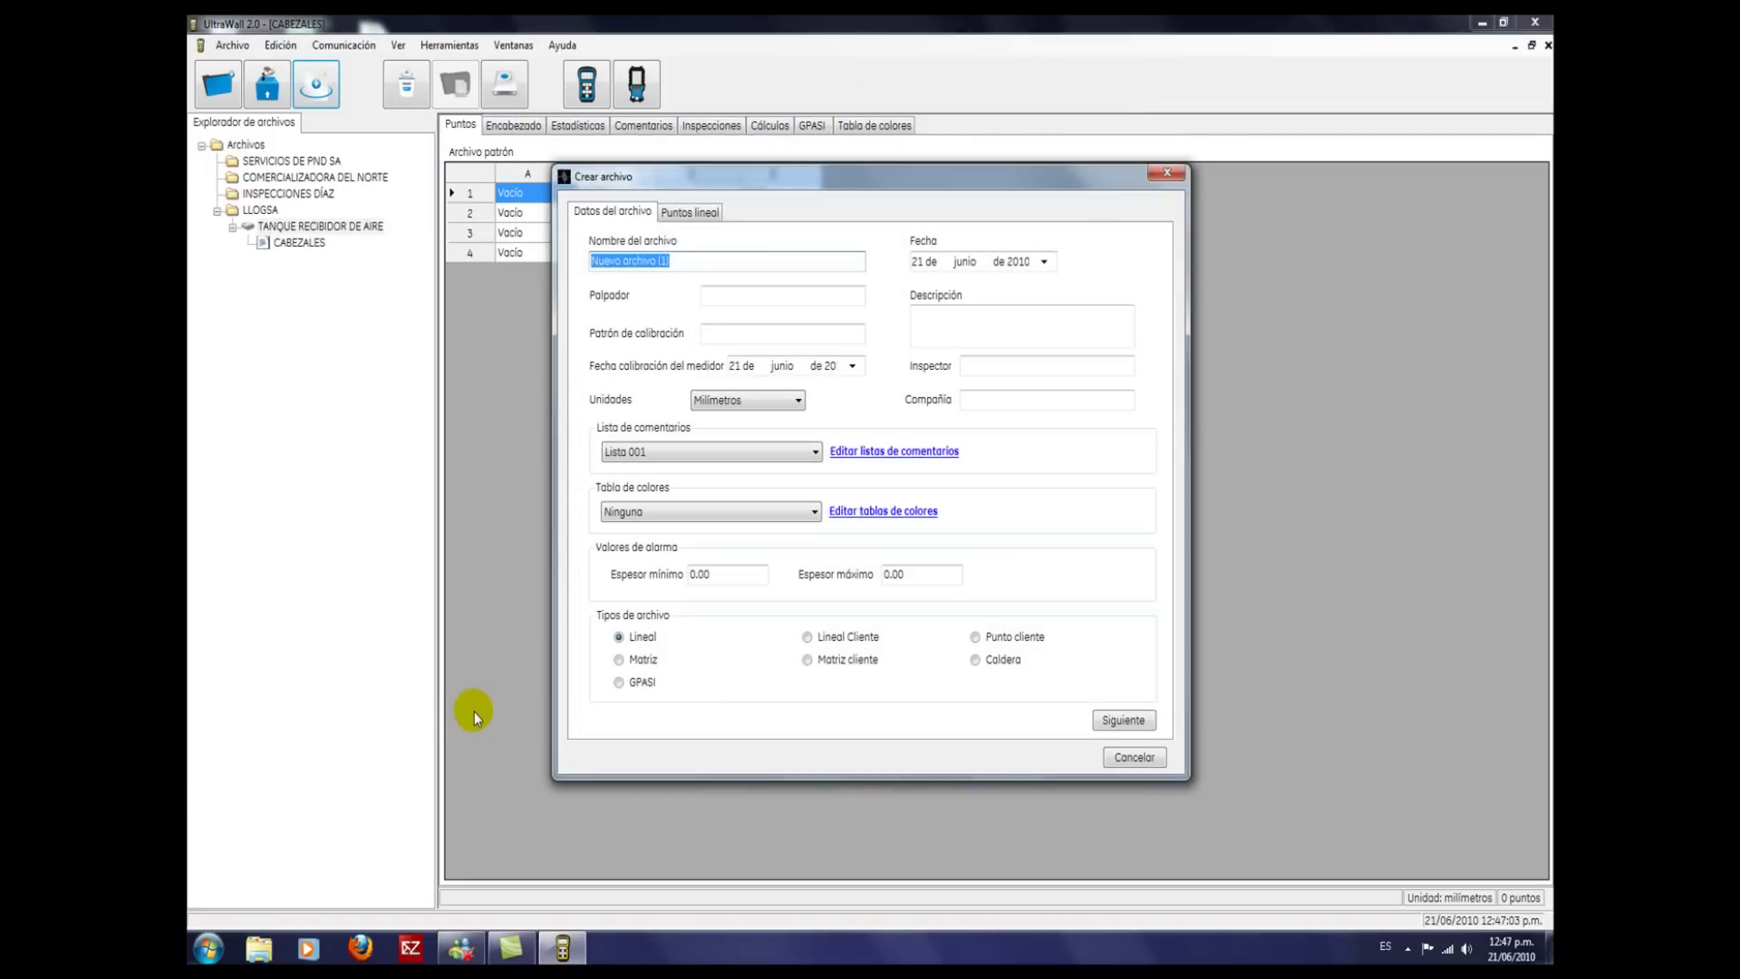
{"action": "type", "text": "CUERPO CILINDRICO"}
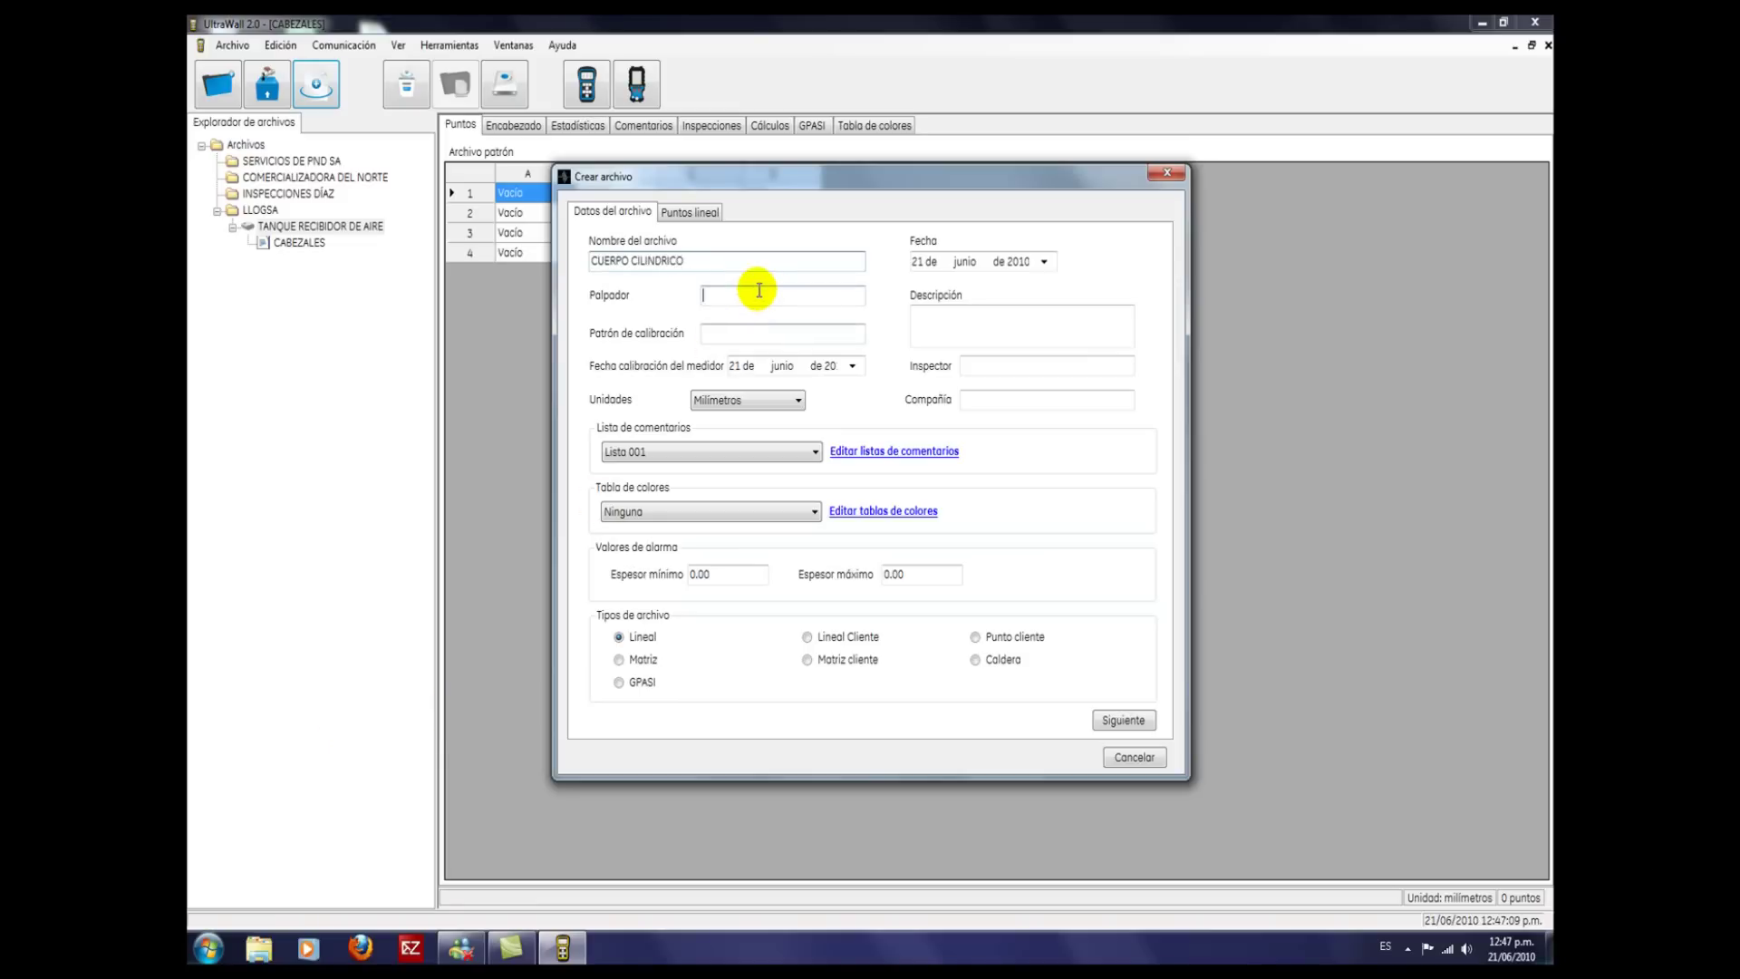
{"action": "left_click", "coordinate": [758, 290]}
{"action": "type", "text": "D560"}
{"action": "left_click", "coordinate": [753, 331]}
{"action": "type", "text": "4 PASOS"}
{"action": "left_click", "coordinate": [966, 367]}
{"action": "type", "text": "DIEGO GONZALEZ"}
{"action": "left_click", "coordinate": [983, 401]}
{"action": "type", "text": "LLOGSA"}
Step: Keep millimetres as the unit and set thickness alarms to 1.37 minimum and 4.7 maximum
{"action": "left_click", "coordinate": [797, 400]}
{"action": "left_click", "coordinate": [777, 418]}
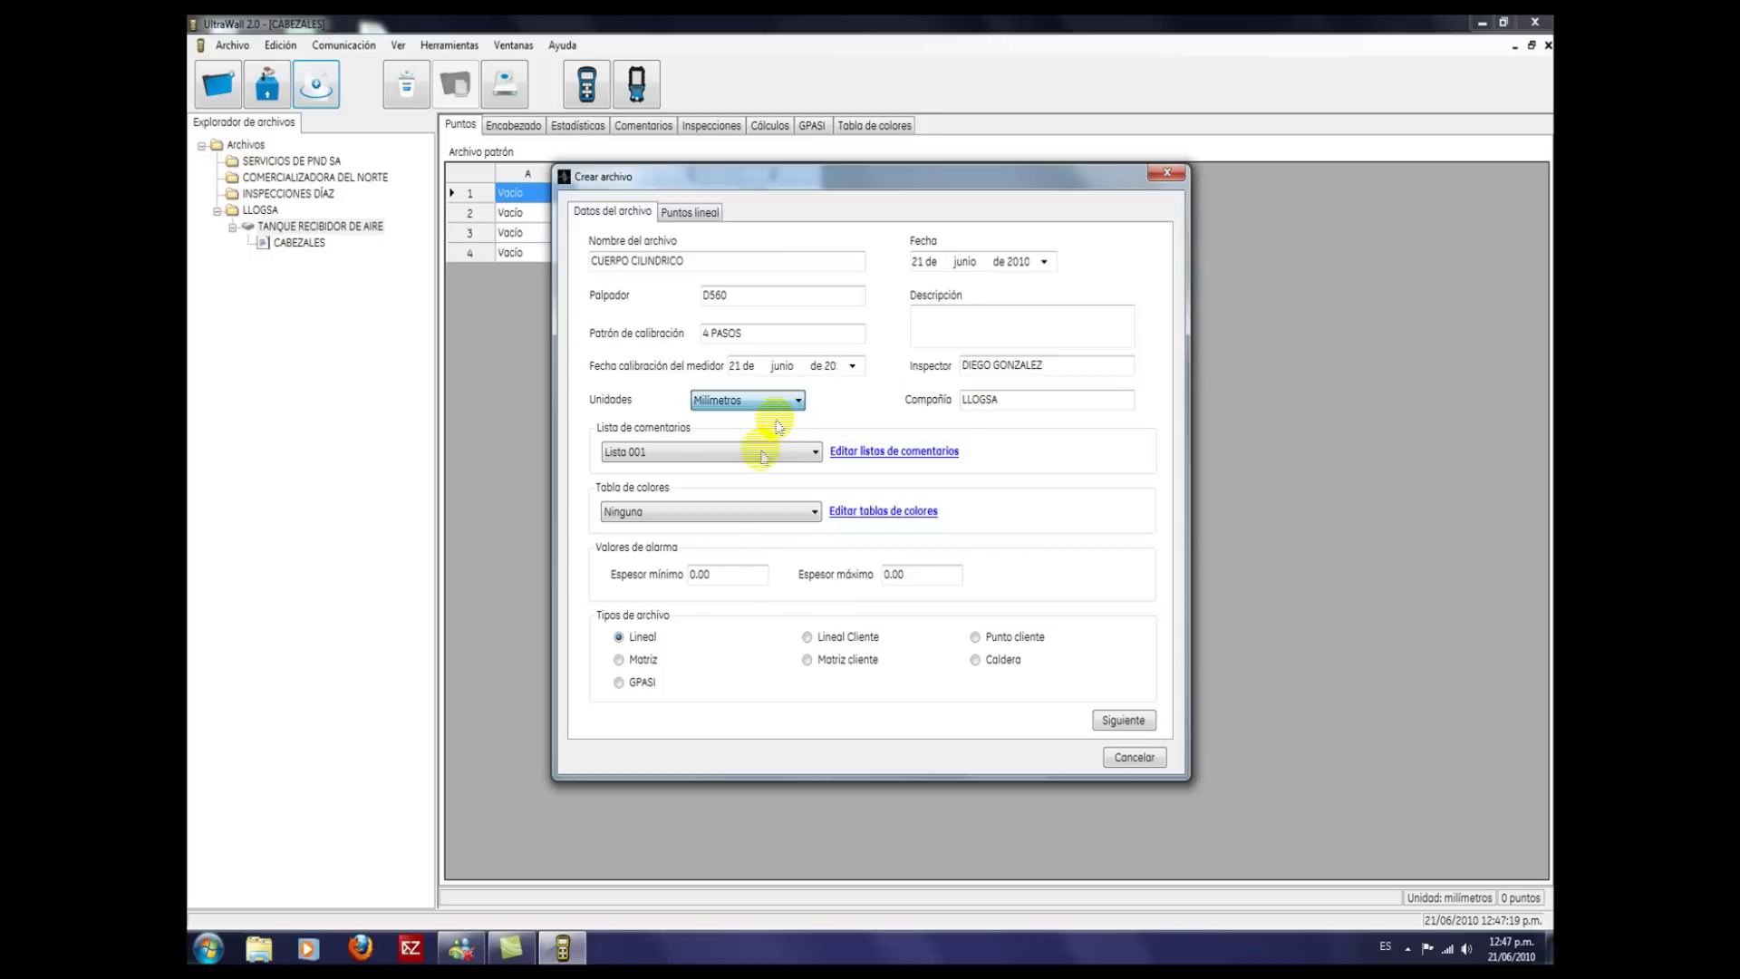
{"action": "left_click_drag", "start_coordinate": [716, 575], "coordinate": [682, 576]}
{"action": "type", "text": "1.37"}
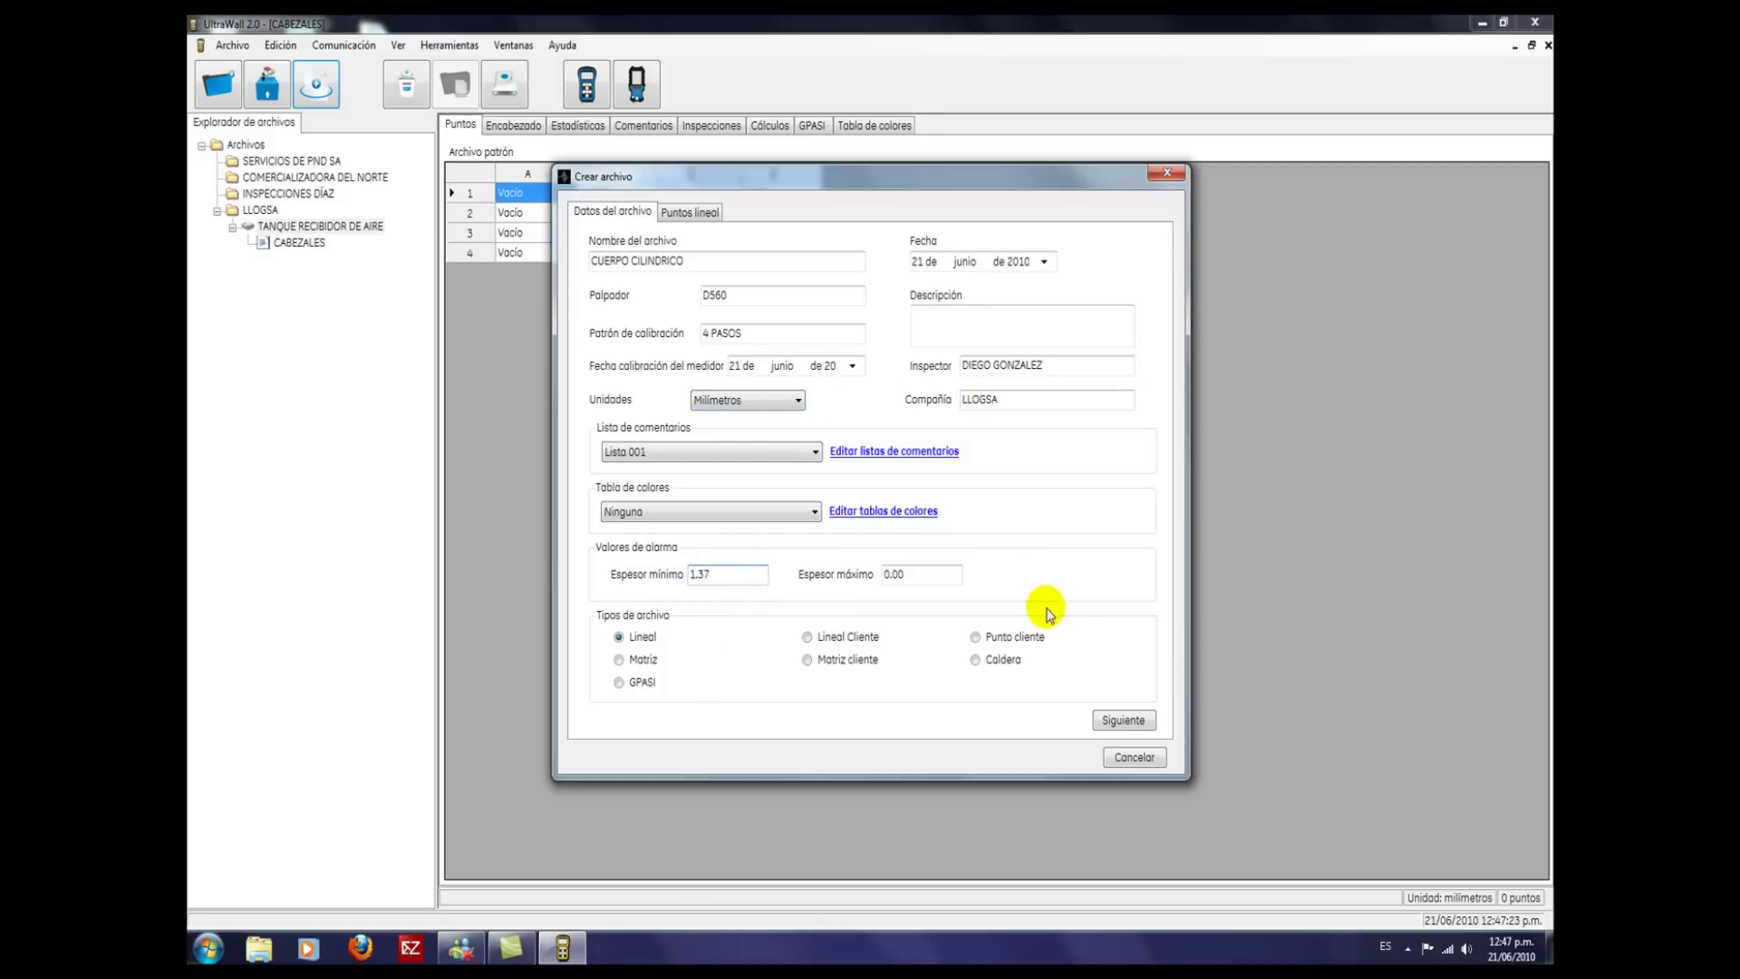
{"action": "left_click_drag", "start_coordinate": [909, 575], "coordinate": [898, 575]}
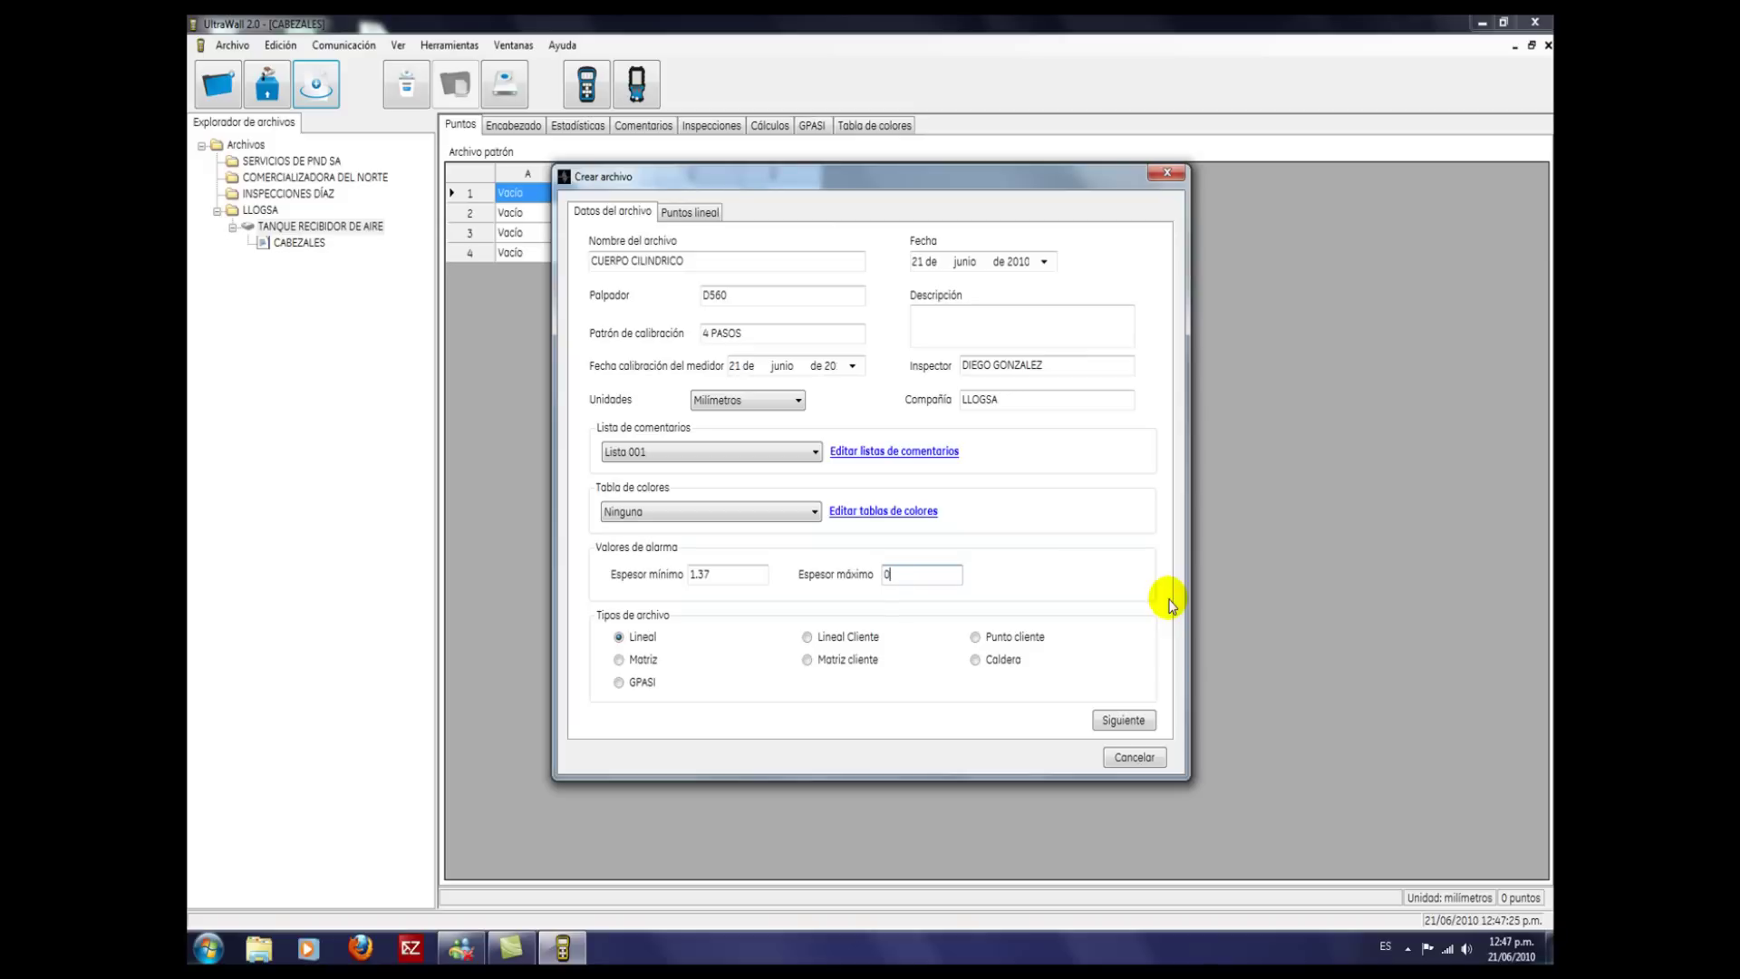
{"action": "type", "text": "4.7"}
Step: Make the file a Matriz type and generate an 8-column by 3-row grid
{"action": "left_click", "coordinate": [619, 659]}
{"action": "left_click", "coordinate": [1123, 719]}
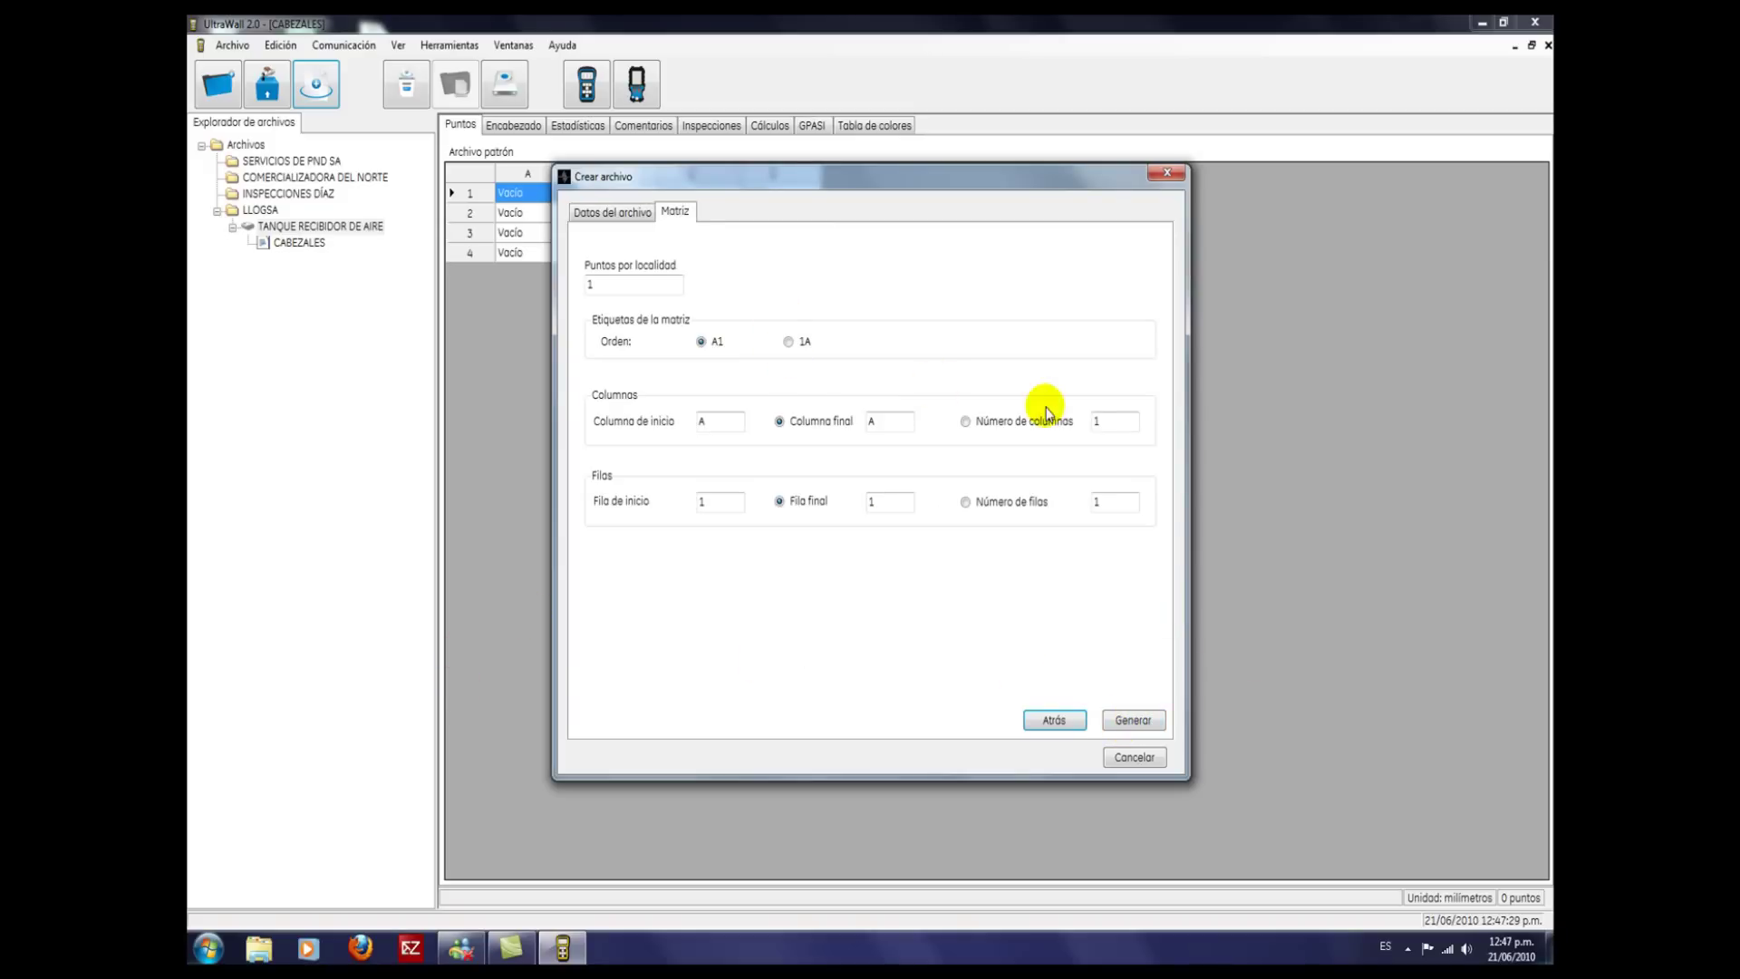
{"action": "left_click", "coordinate": [1099, 420]}
{"action": "double_click", "coordinate": [1103, 421]}
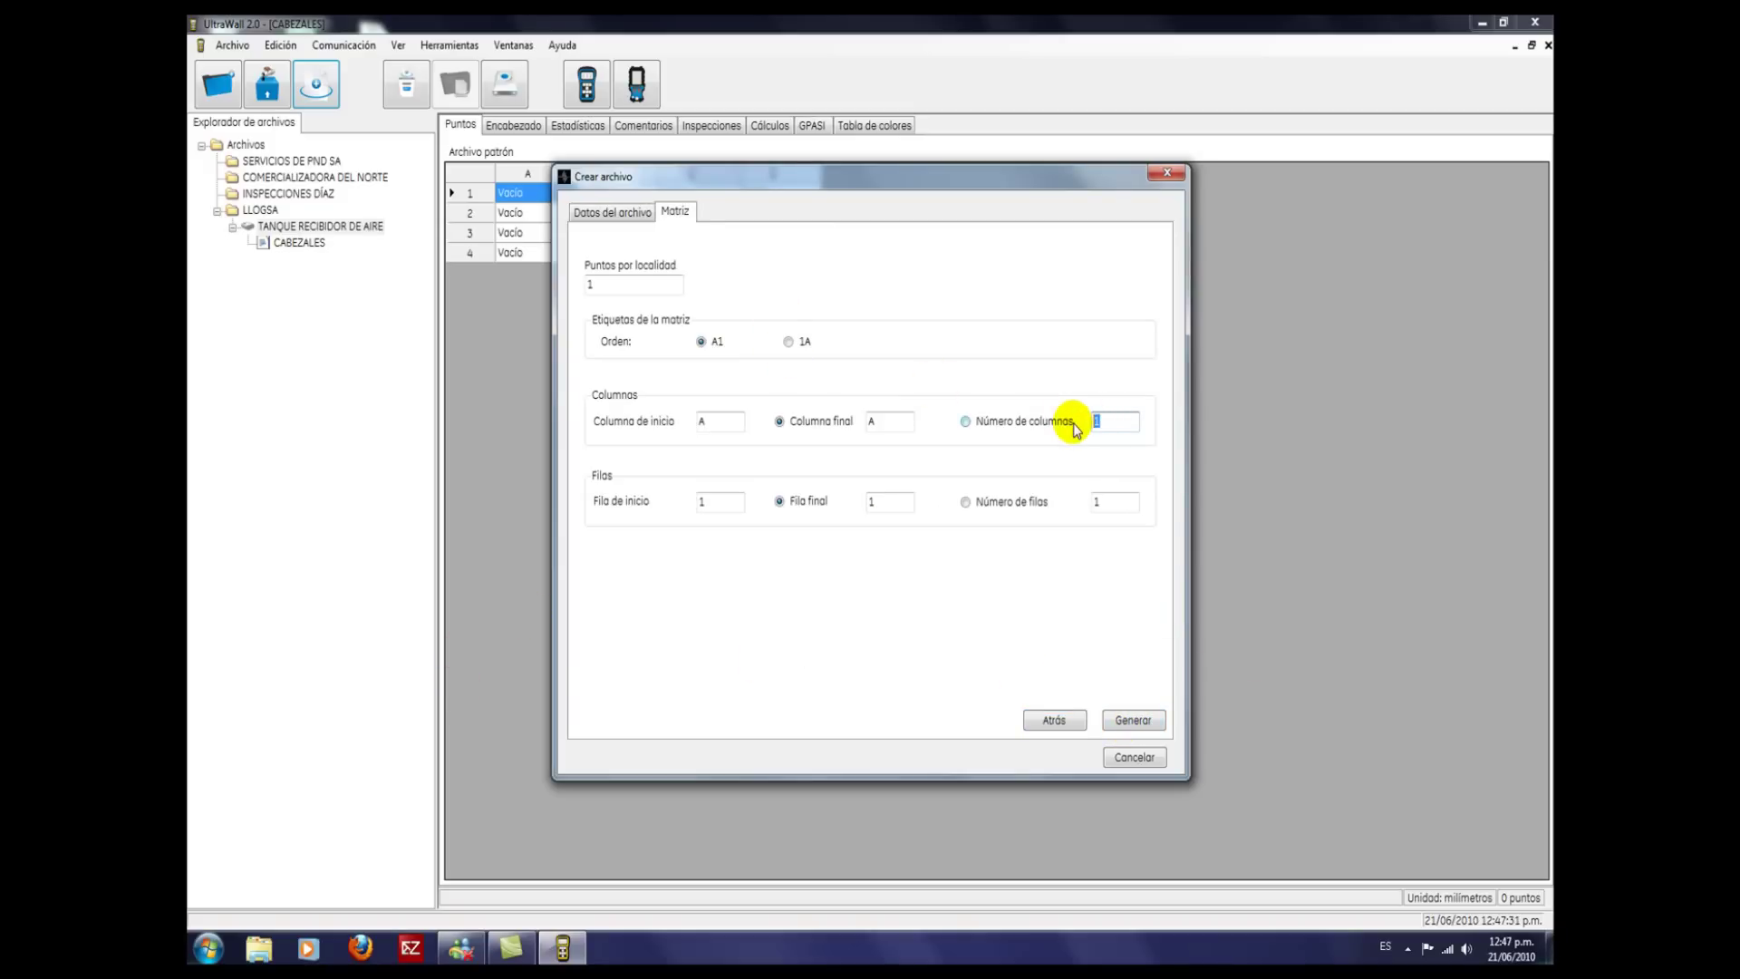
{"action": "double_click", "coordinate": [1124, 501]}
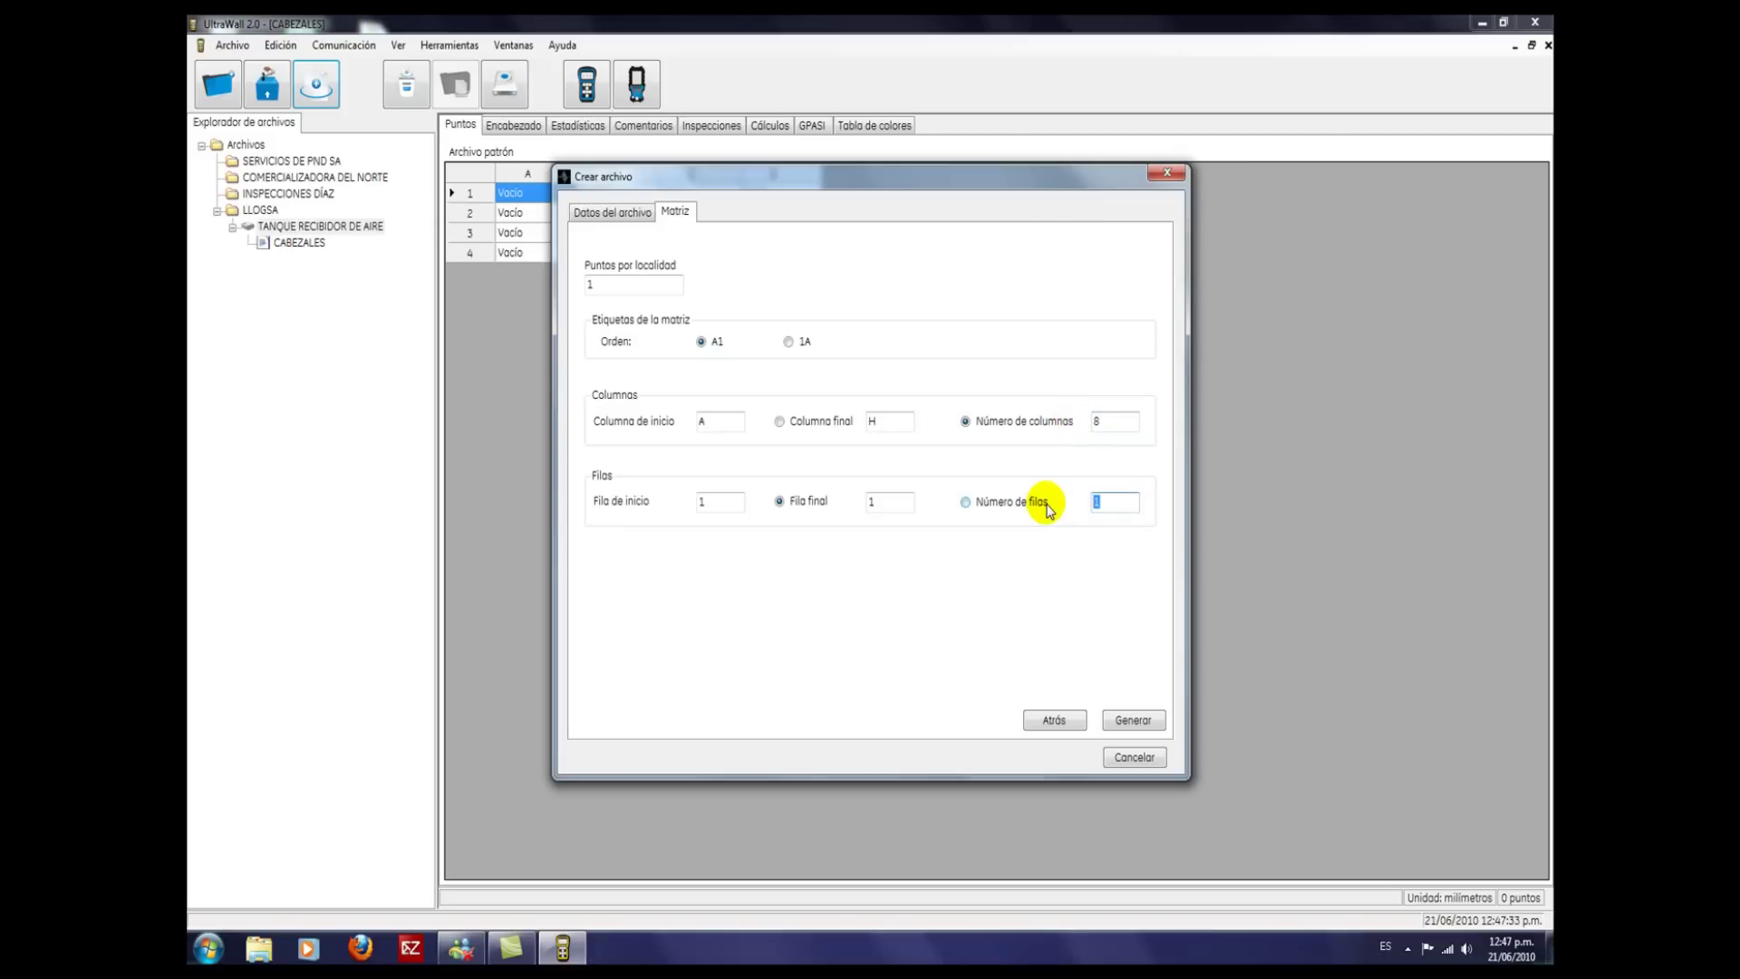
{"action": "left_click", "coordinate": [1133, 721]}
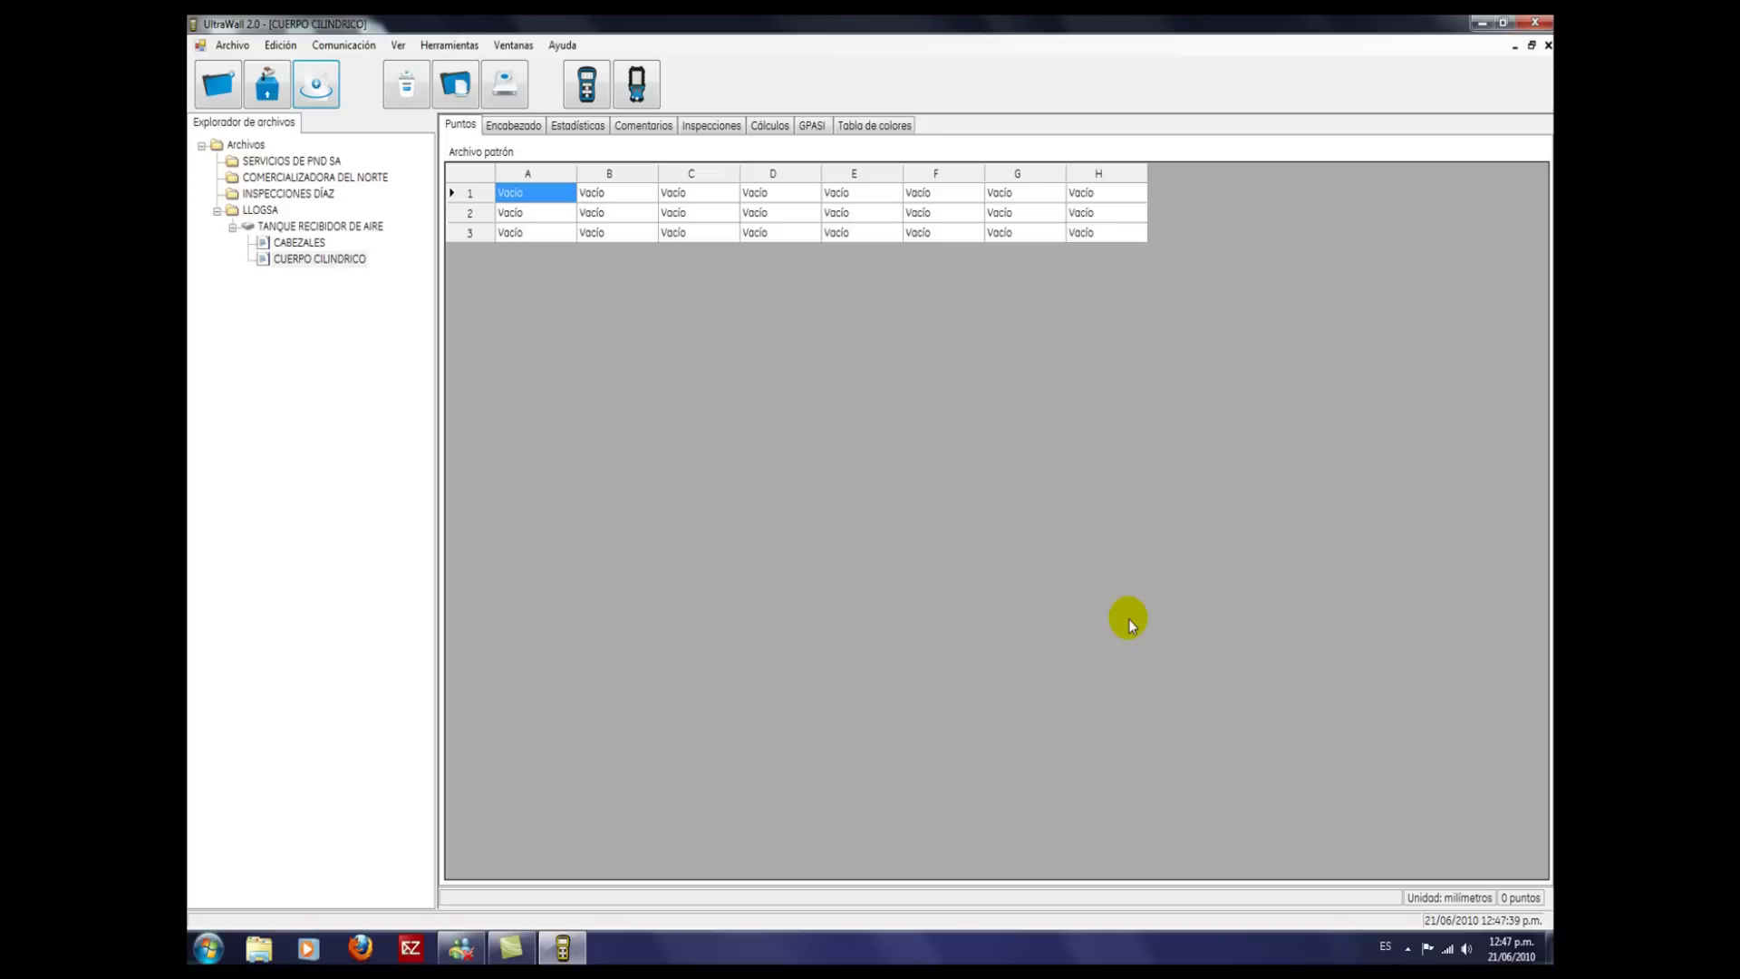
Step: In 'Enviar archivo al DMS 2', tick CABEZALES alongside CUERPO CILINDRICO and send them
{"action": "left_click", "coordinate": [660, 102]}
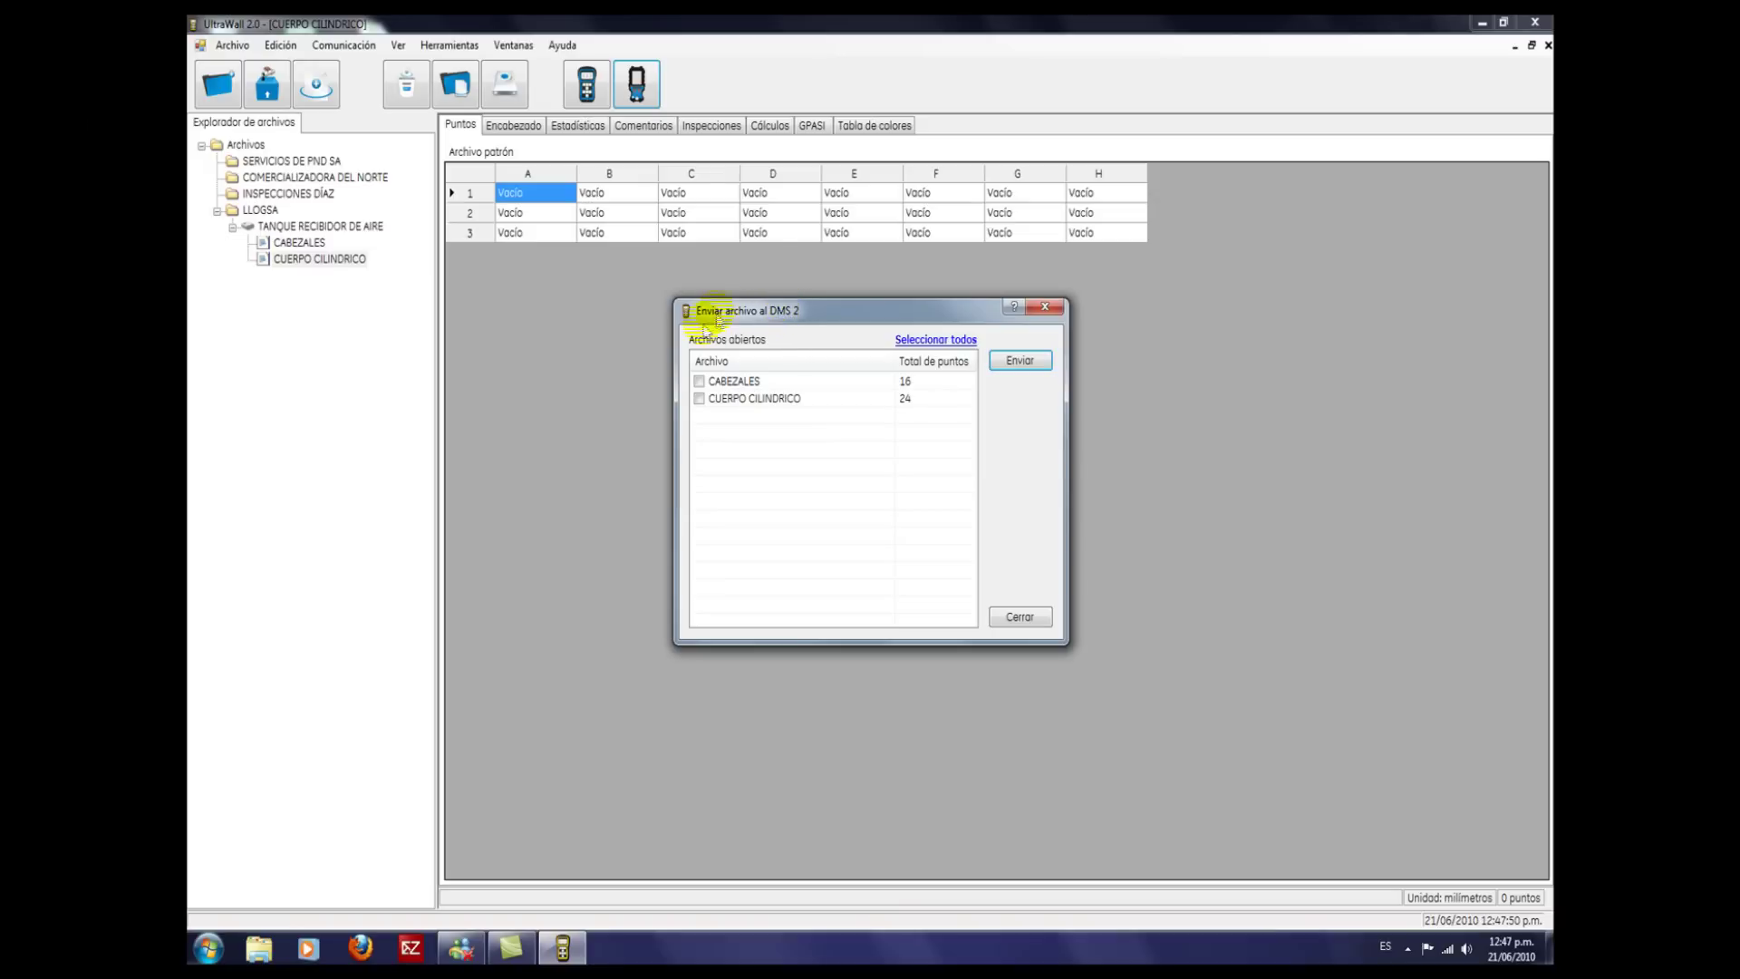
{"action": "left_click", "coordinate": [698, 384]}
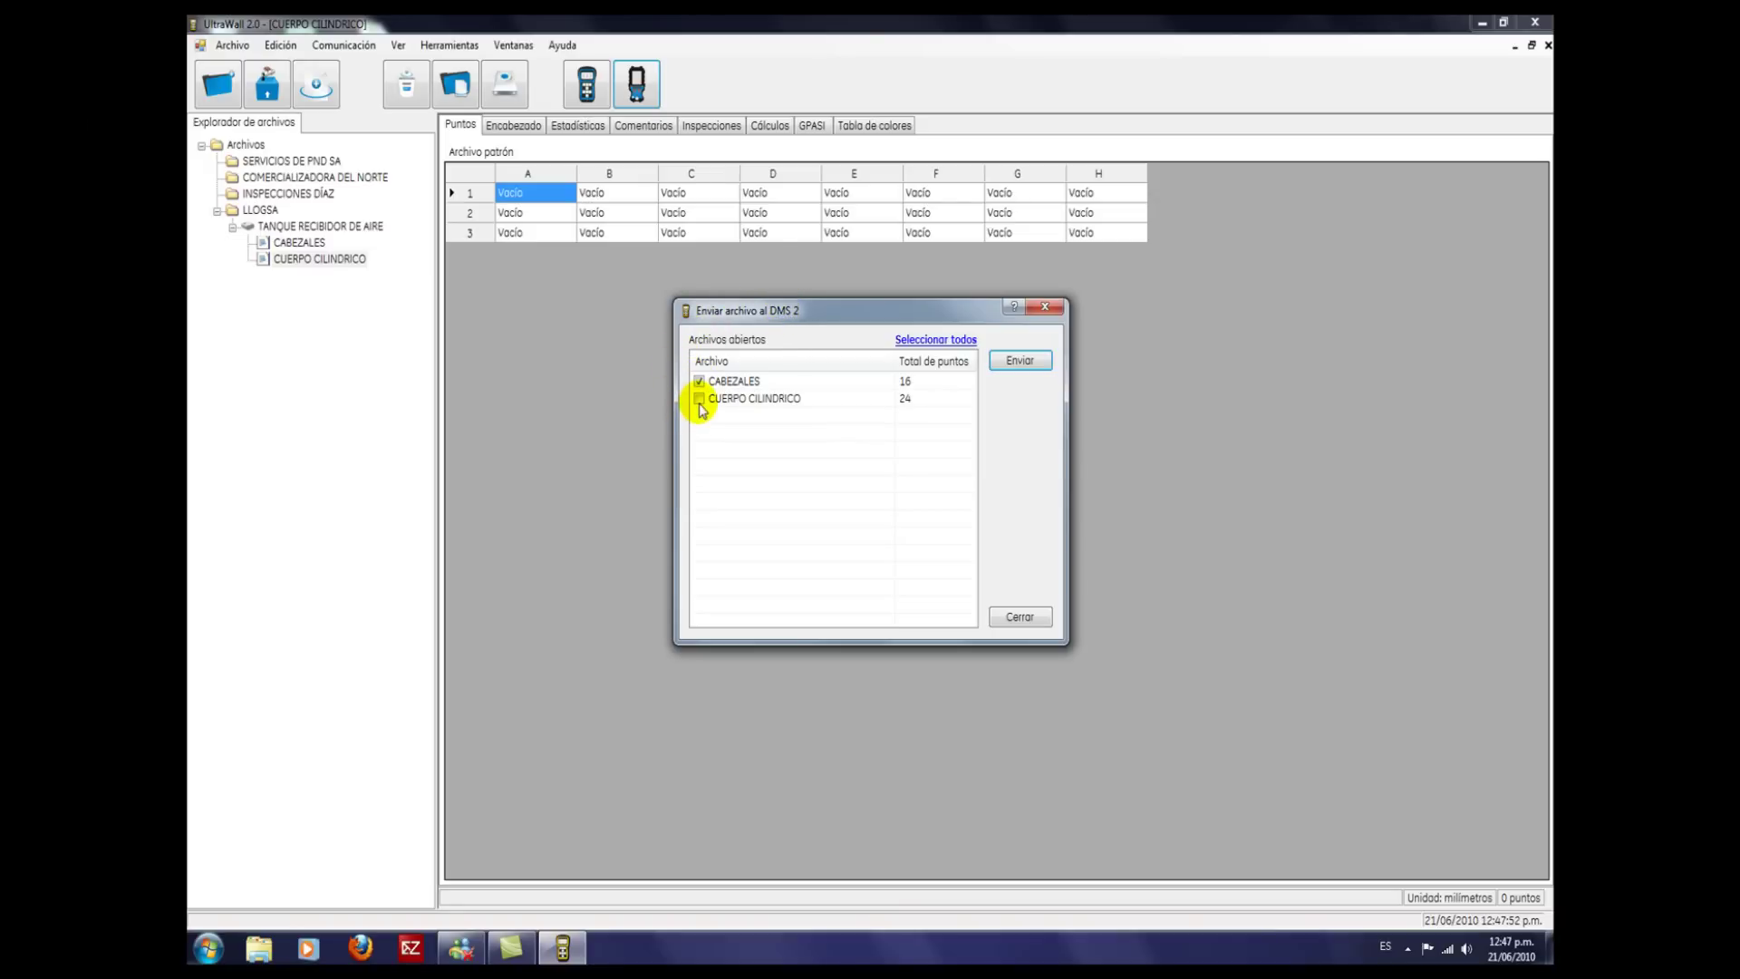
{"action": "left_click", "coordinate": [1033, 367]}
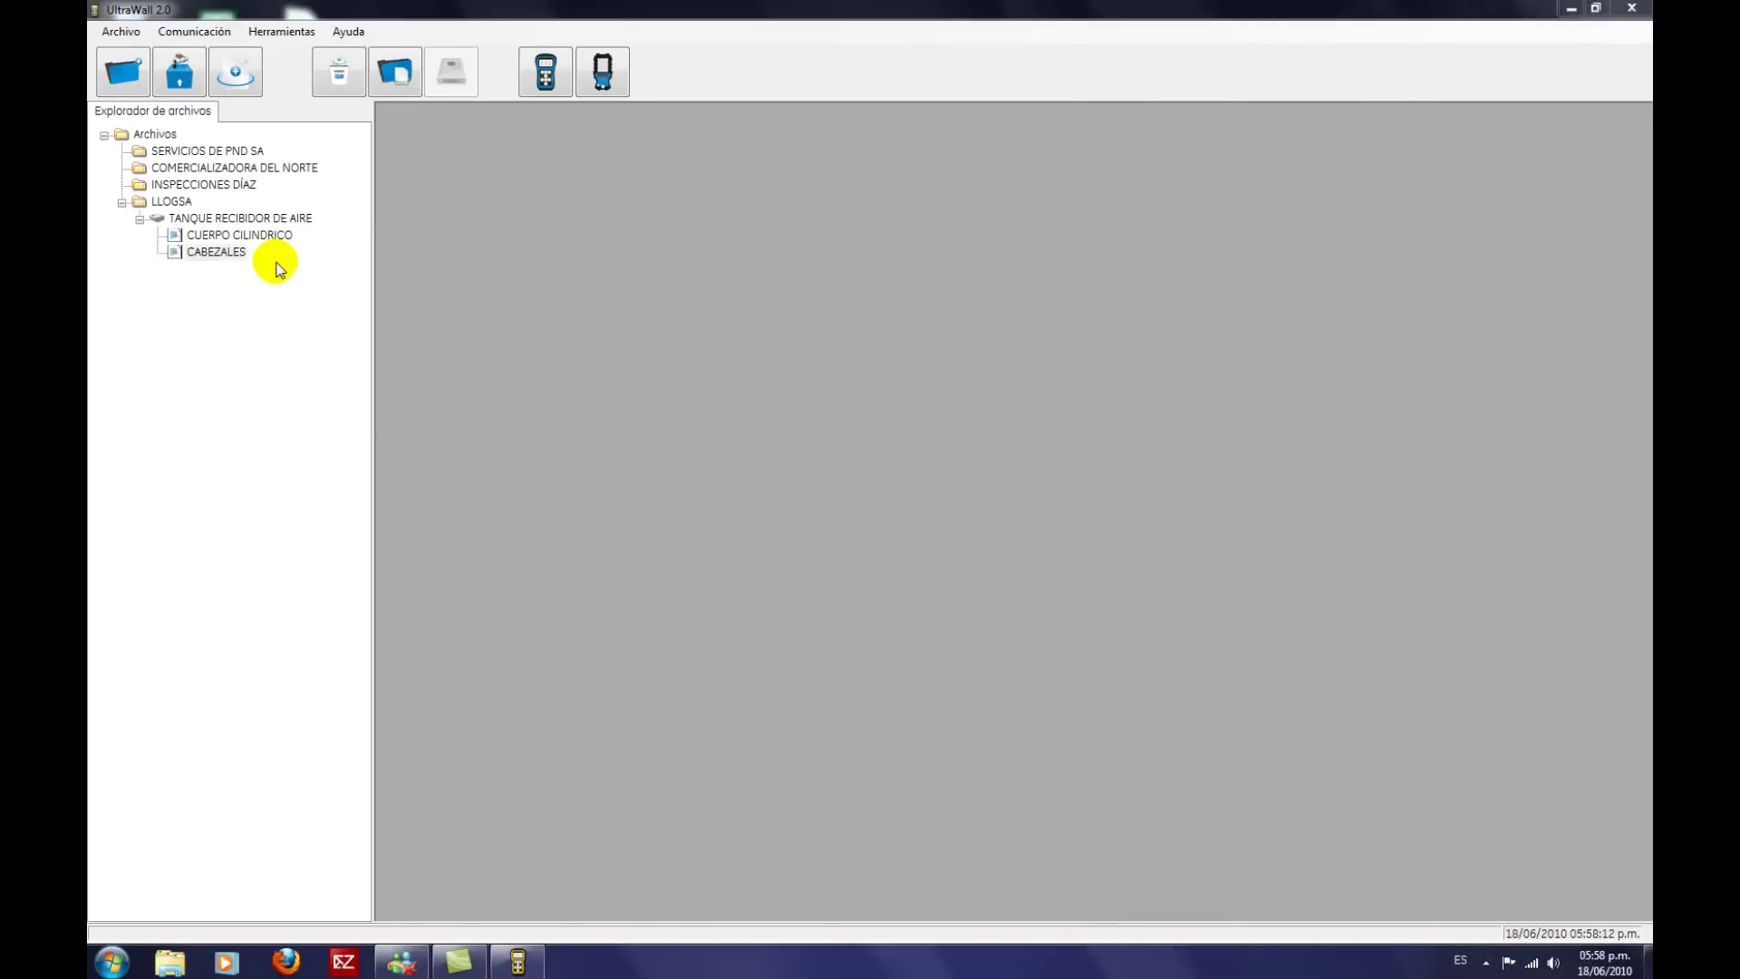
Step: Open CABEZALES maximized in the workspace and bring up the DMS 2 data-transfer dialog
{"action": "double_click", "coordinate": [222, 234]}
{"action": "double_click", "coordinate": [222, 252]}
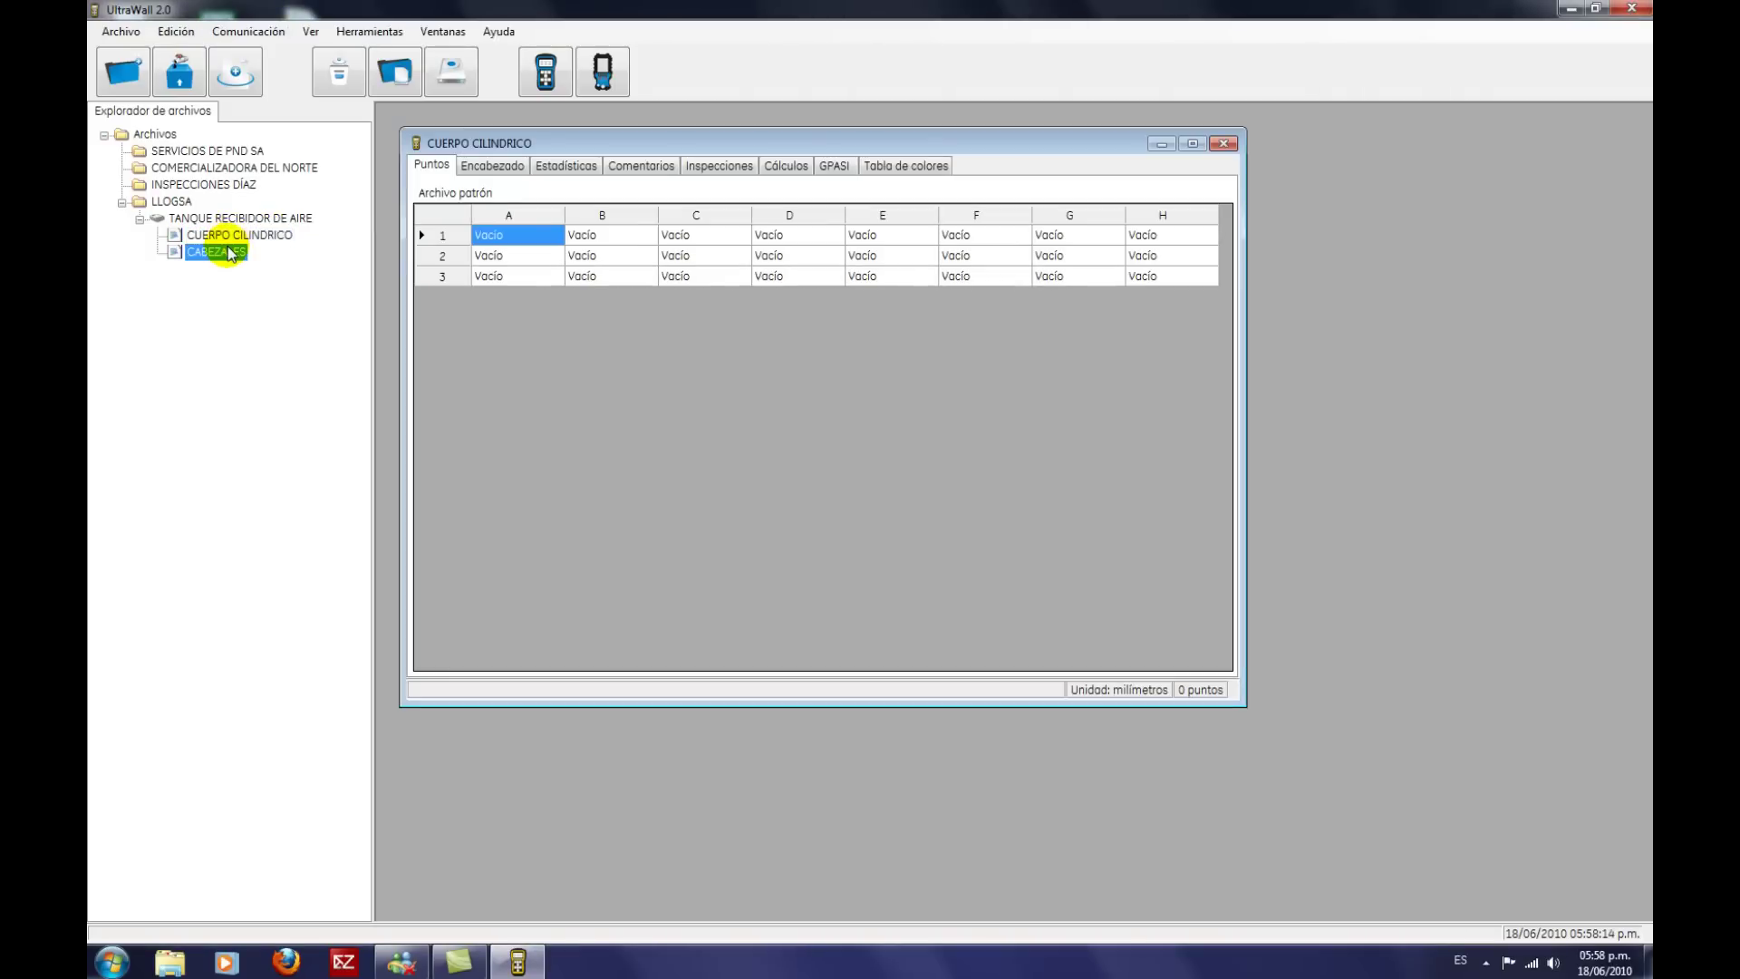
{"action": "left_click", "coordinate": [1216, 167]}
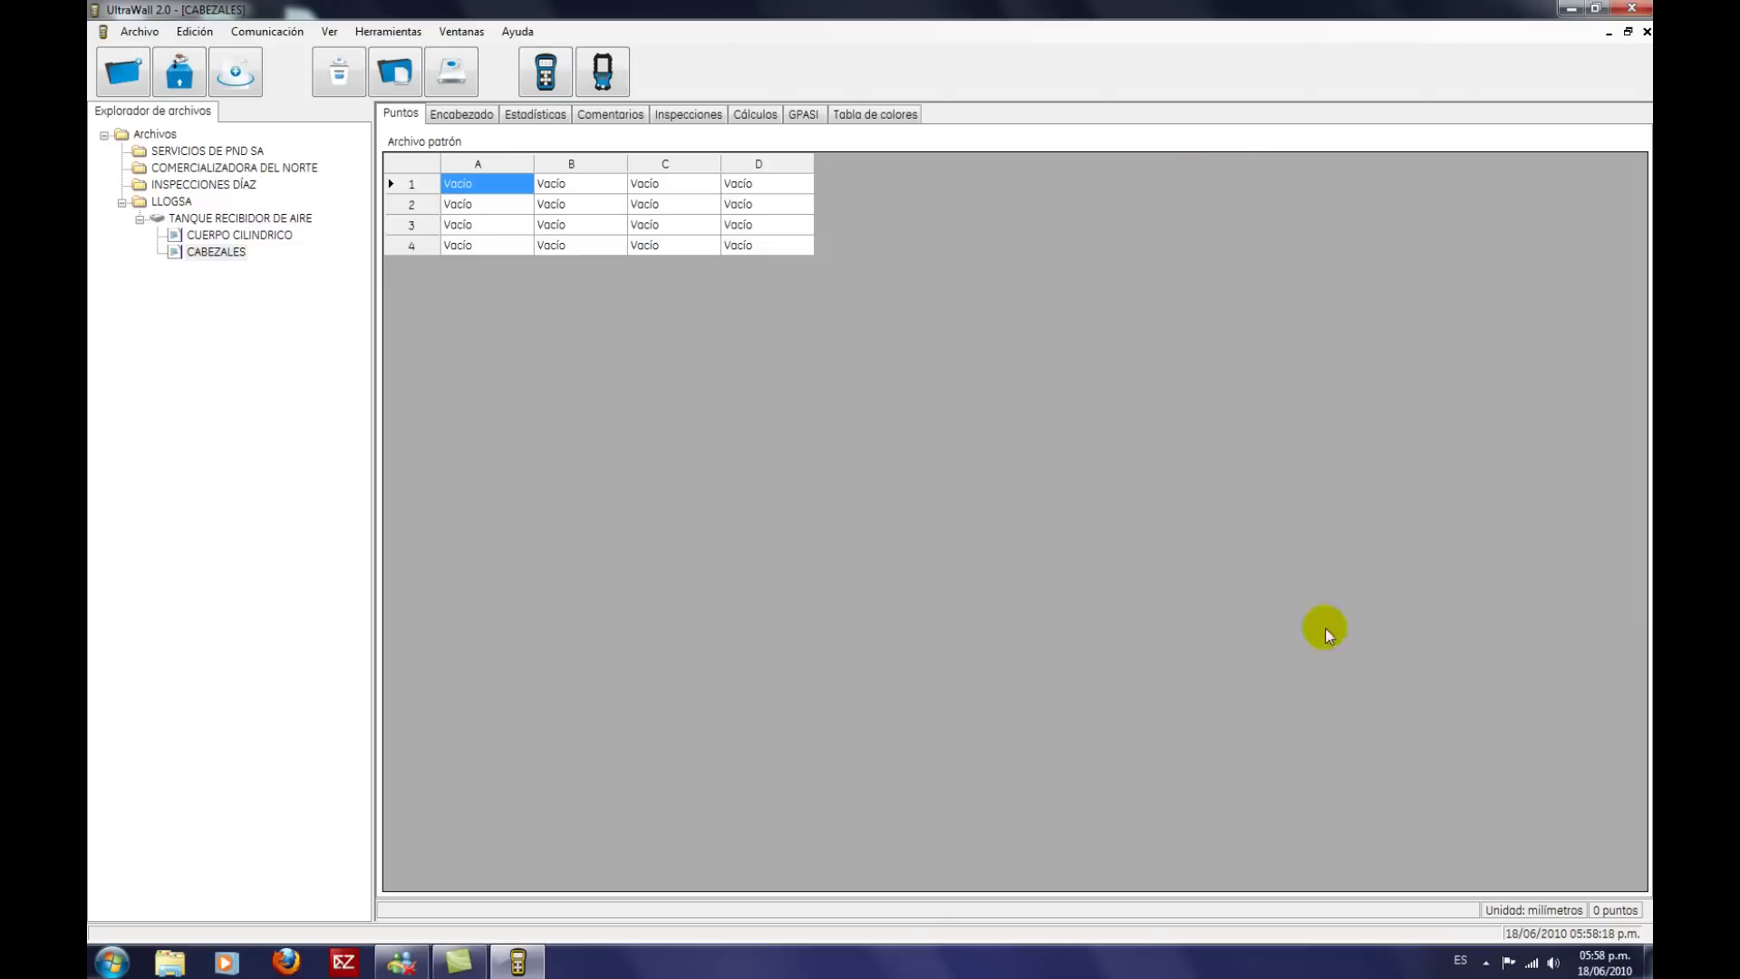
{"action": "left_click", "coordinate": [548, 72]}
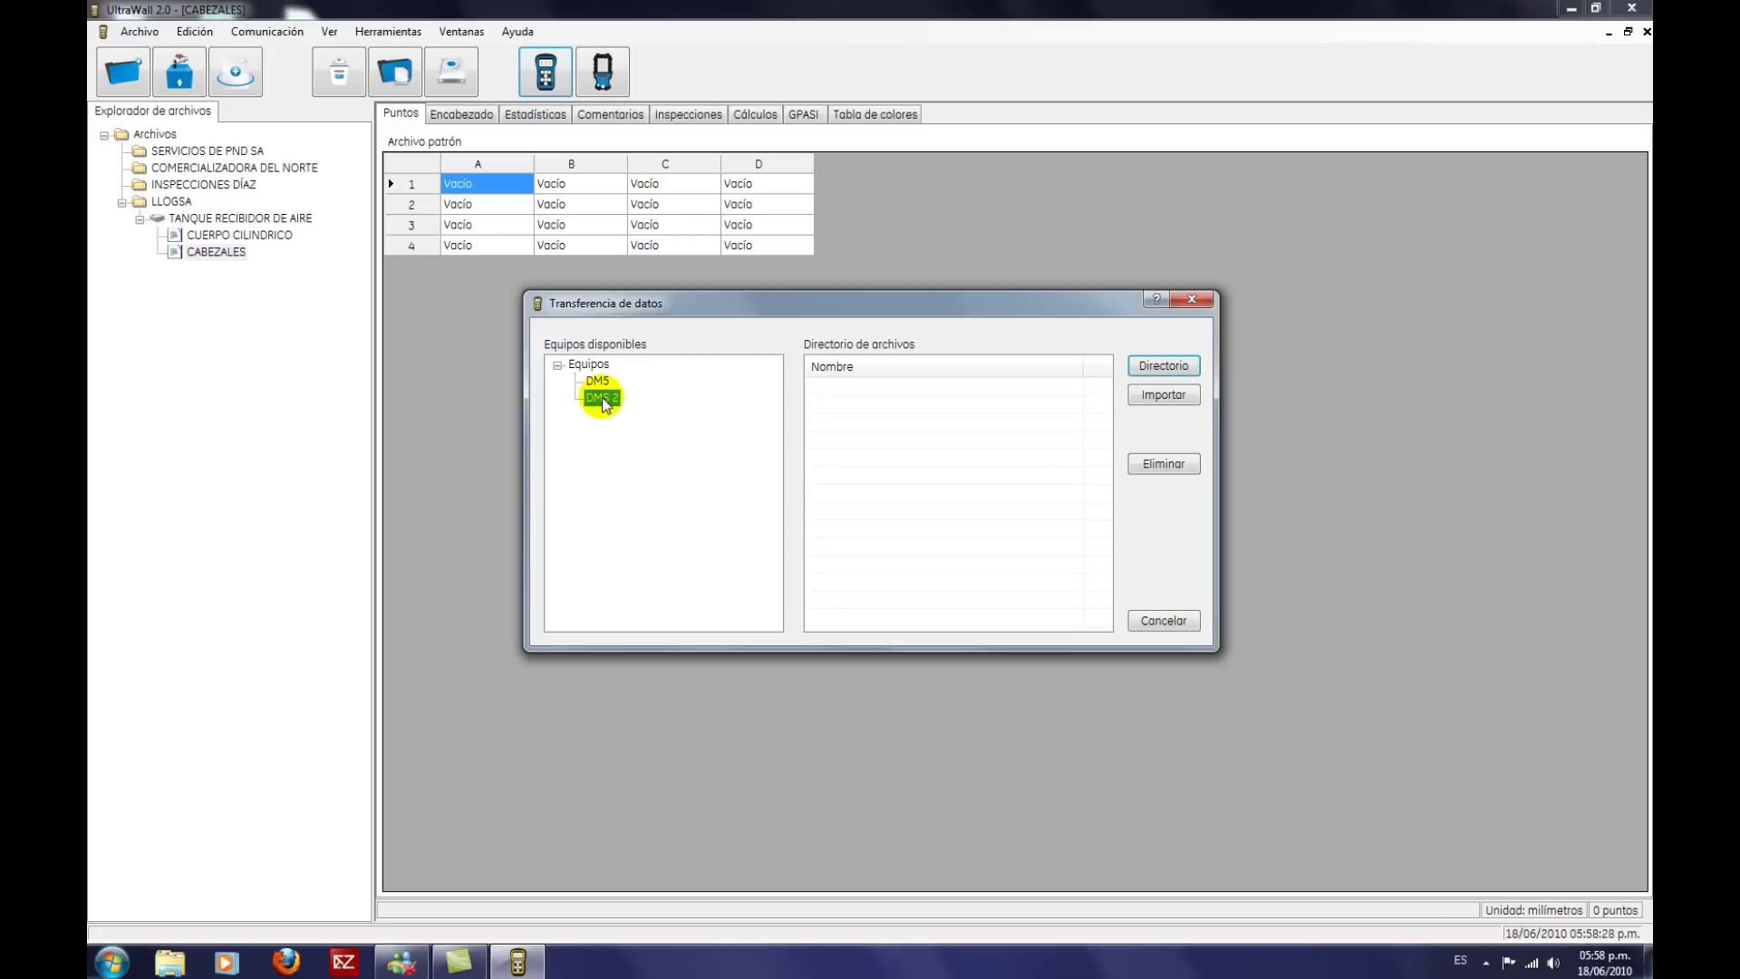
Step: Read the DMS 2 directory, select 'CABEZALES GRID 06/17/2010' and choose Importar
{"action": "left_click", "coordinate": [1183, 366]}
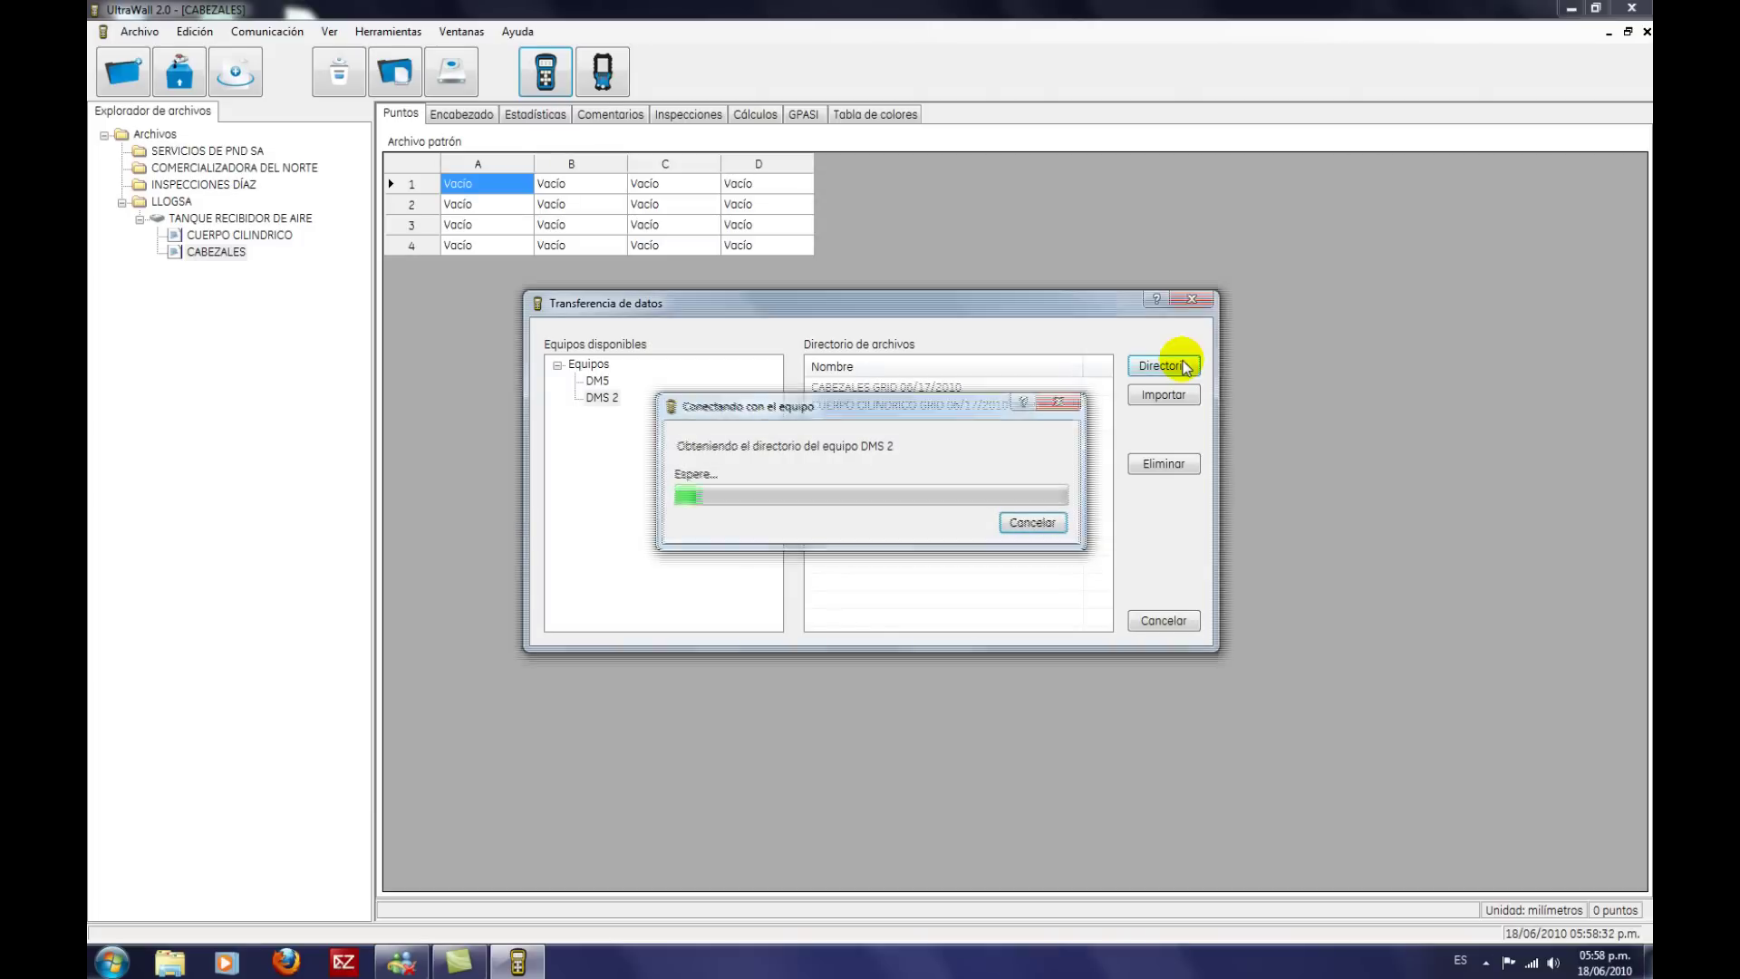
{"action": "left_click", "coordinate": [933, 388]}
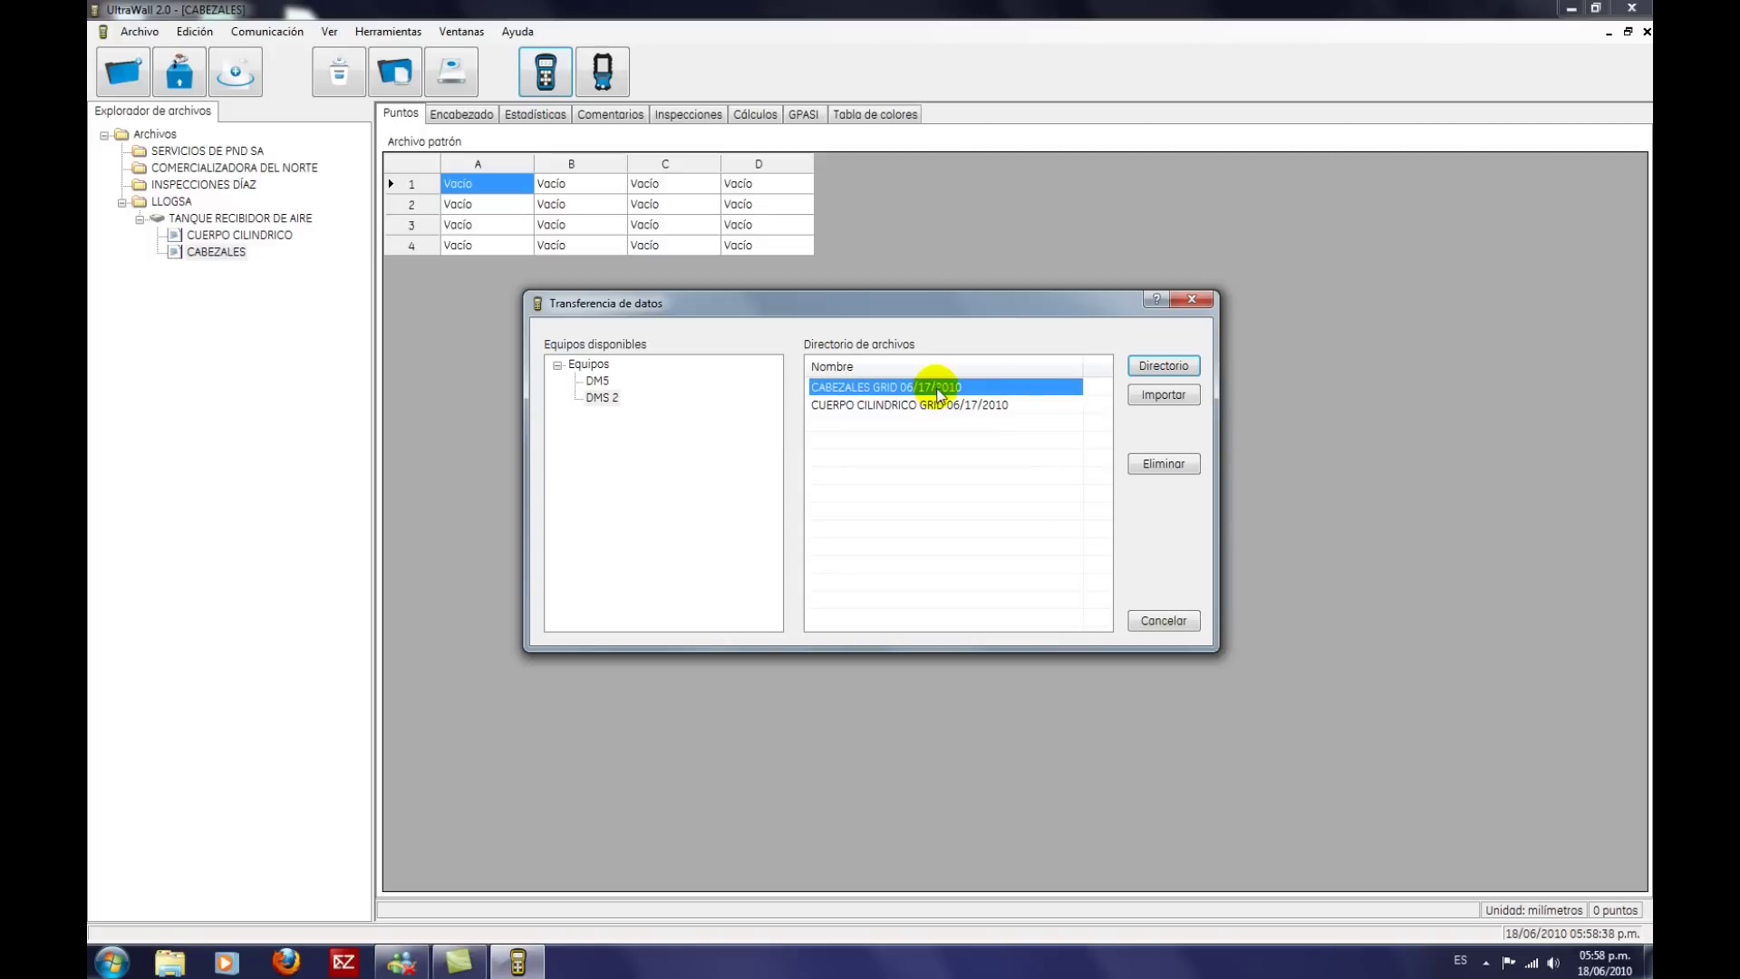
{"action": "left_click", "coordinate": [1175, 397]}
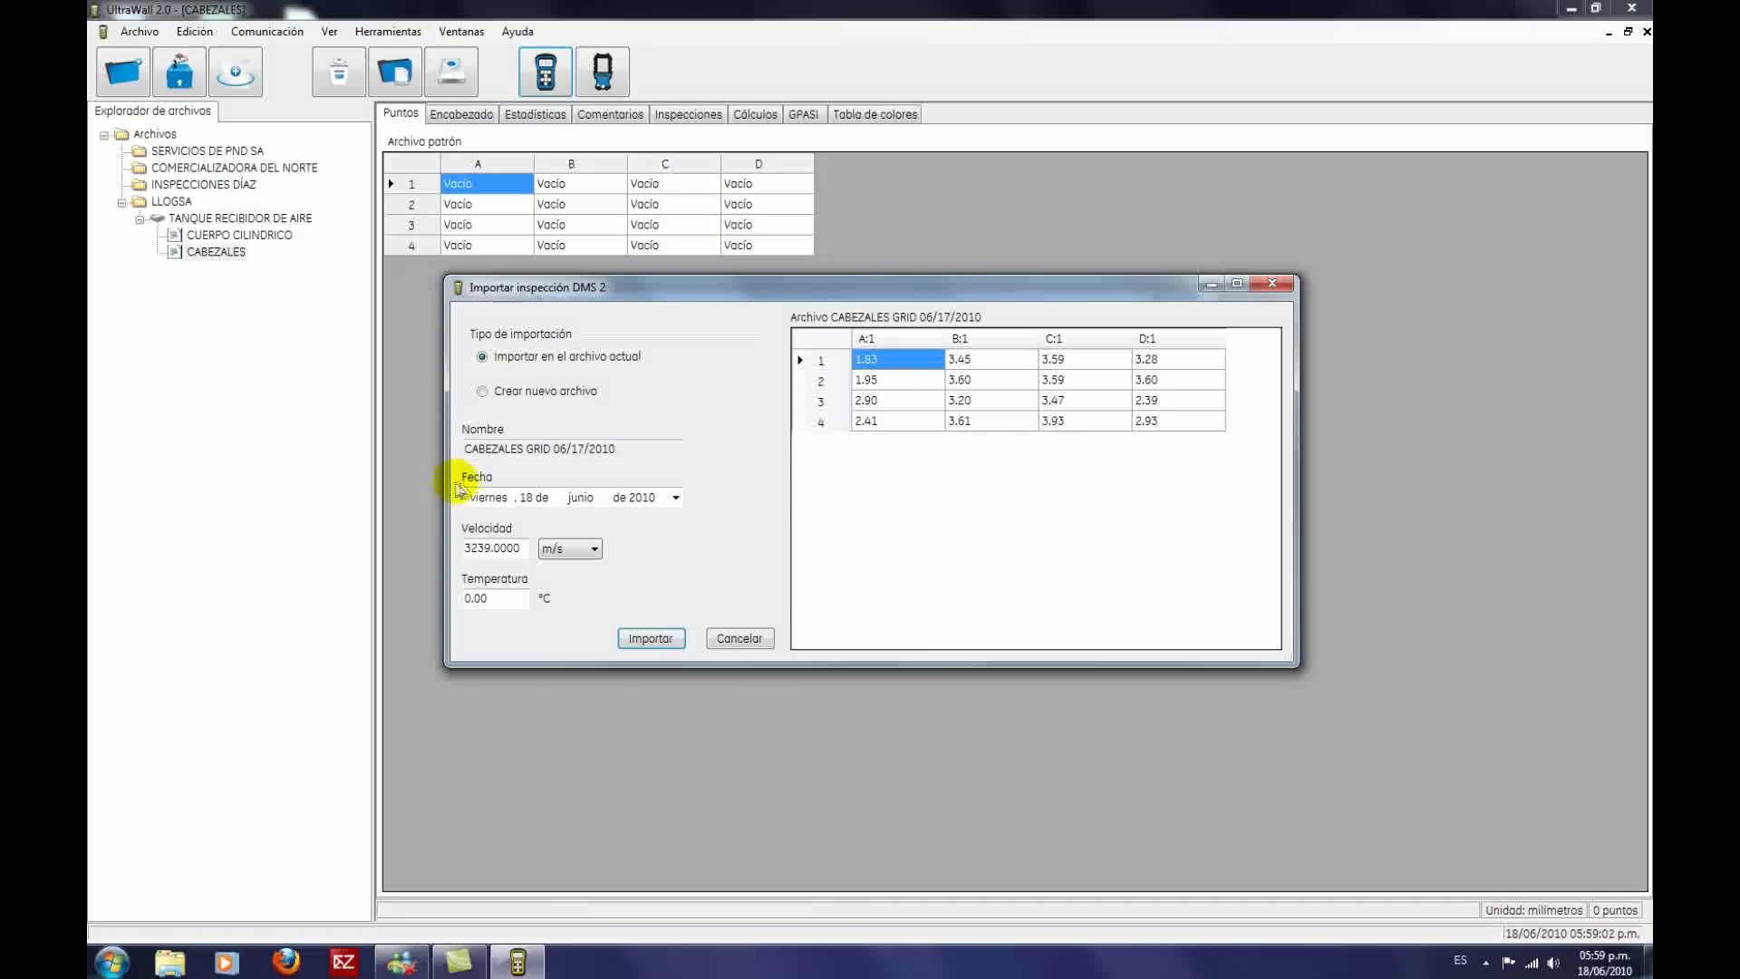
Step: Import the CABEZALES readings with date 18 June 2010 and temperature 35, confirming with Sí
{"action": "left_click", "coordinate": [676, 498]}
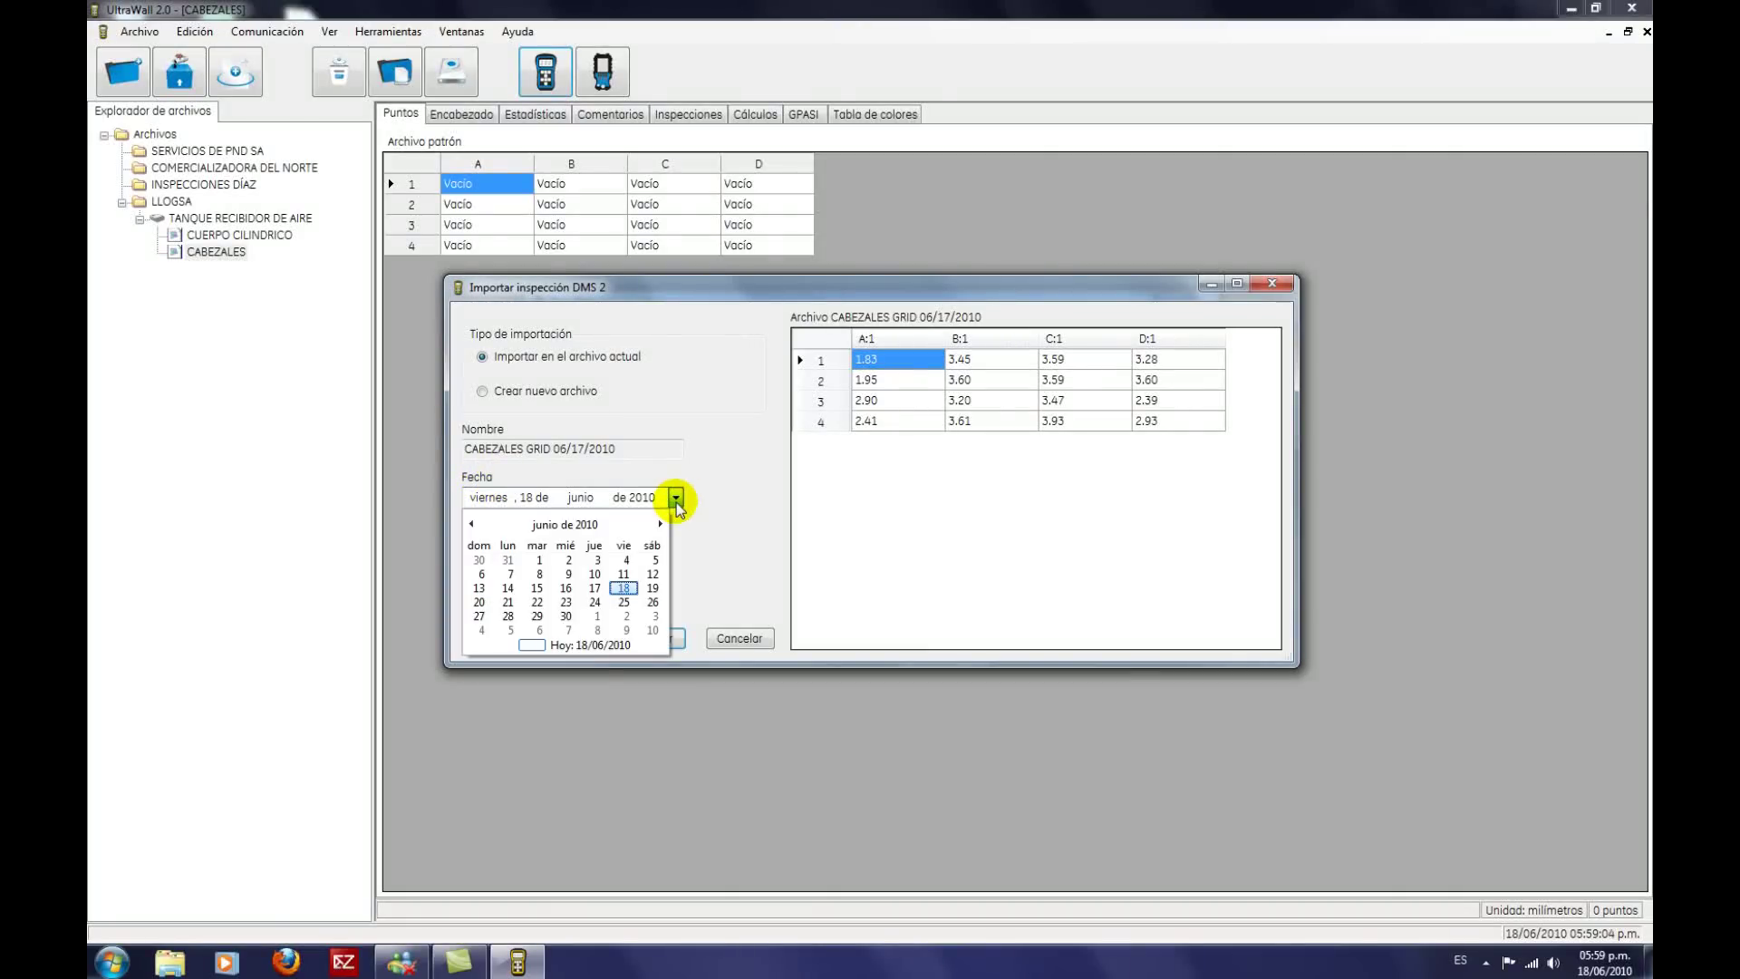
{"action": "left_click", "coordinate": [624, 590]}
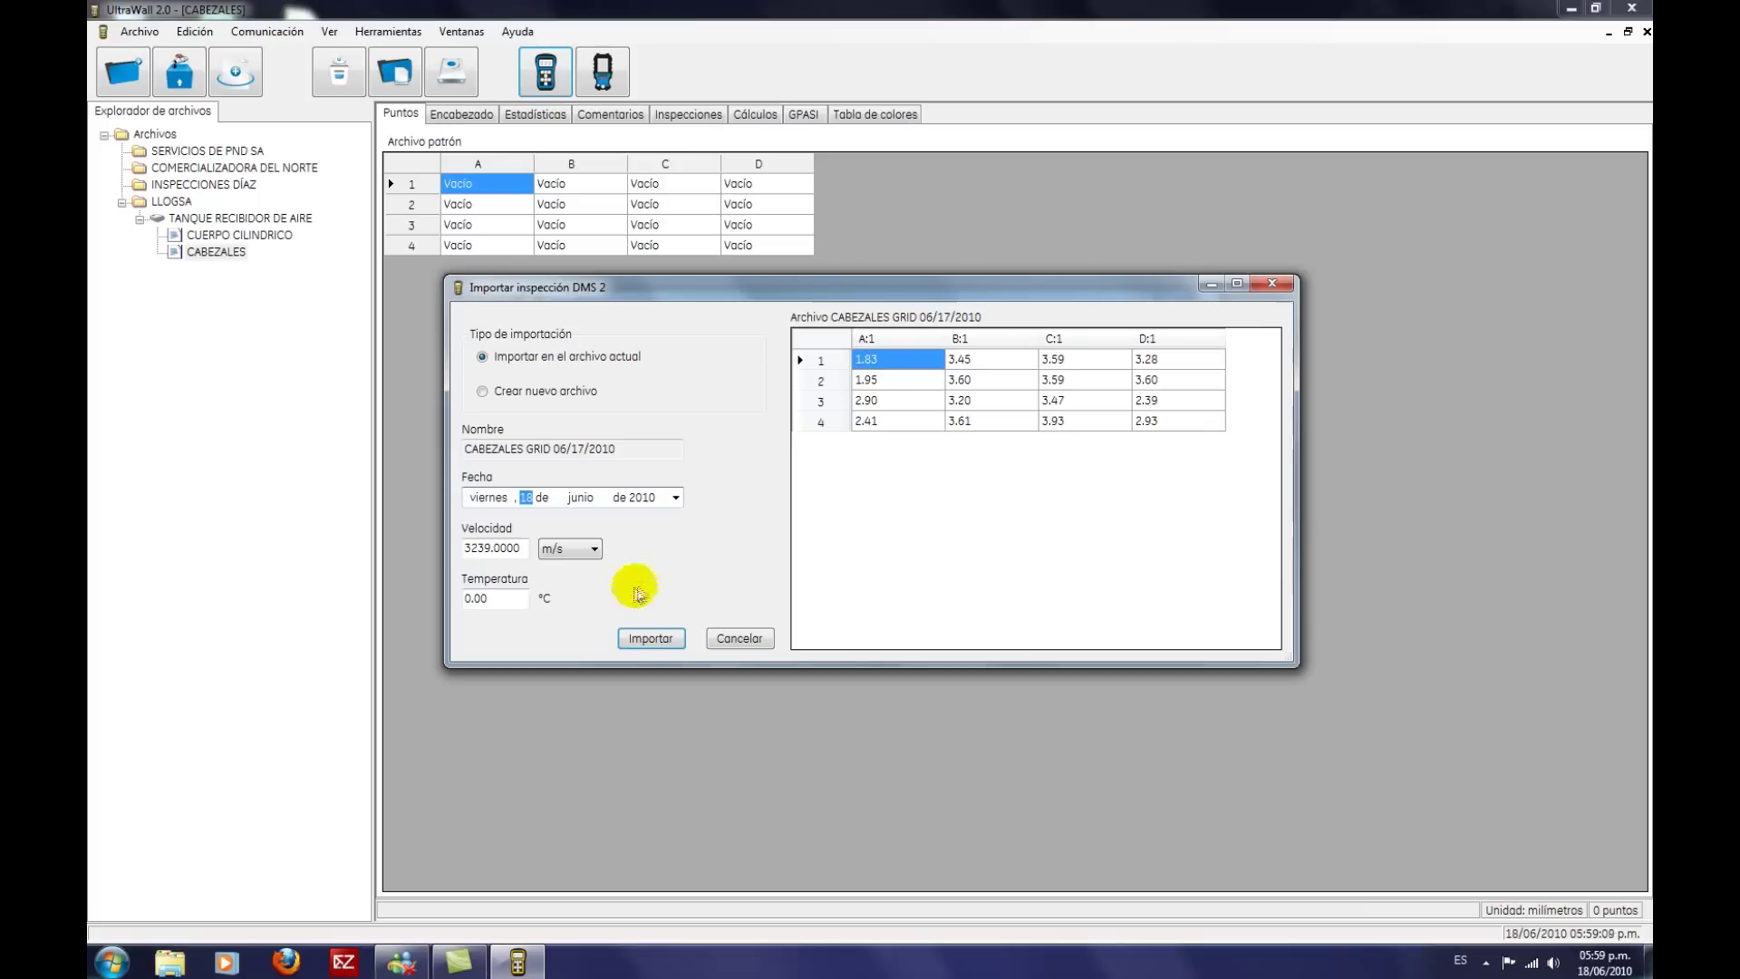
{"action": "left_click_drag", "start_coordinate": [513, 598], "coordinate": [456, 605]}
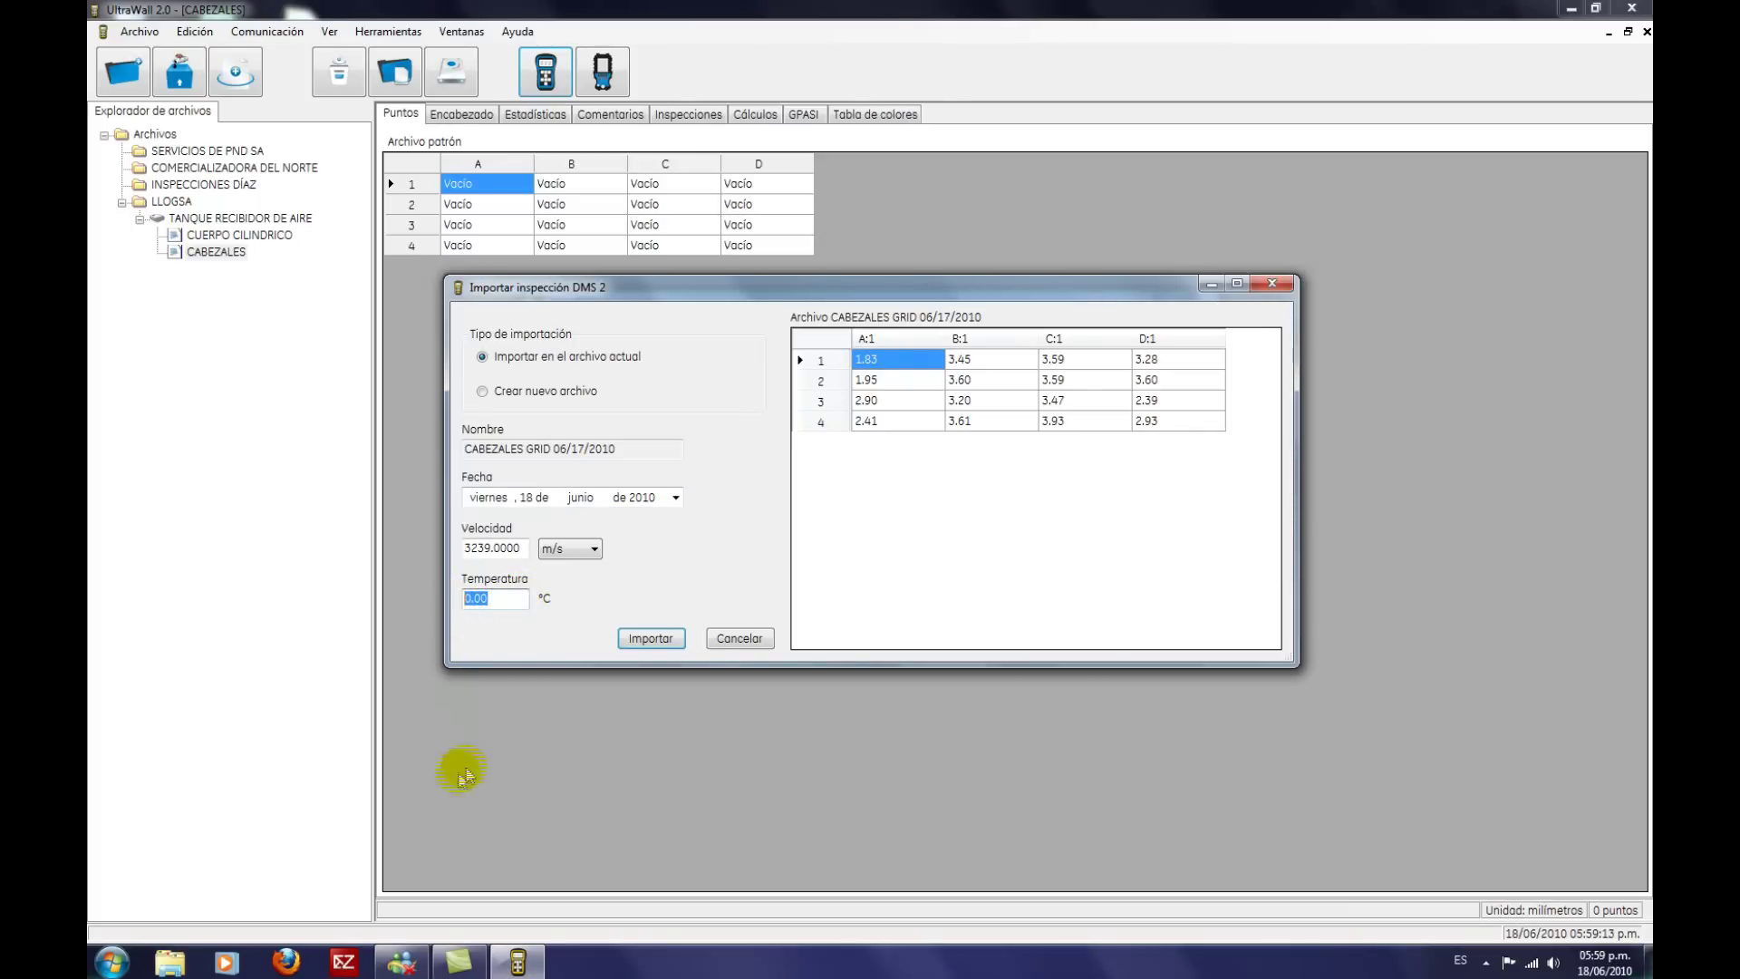
{"action": "type", "text": "35"}
{"action": "left_click", "coordinate": [660, 640]}
{"action": "left_click", "coordinate": [937, 549]}
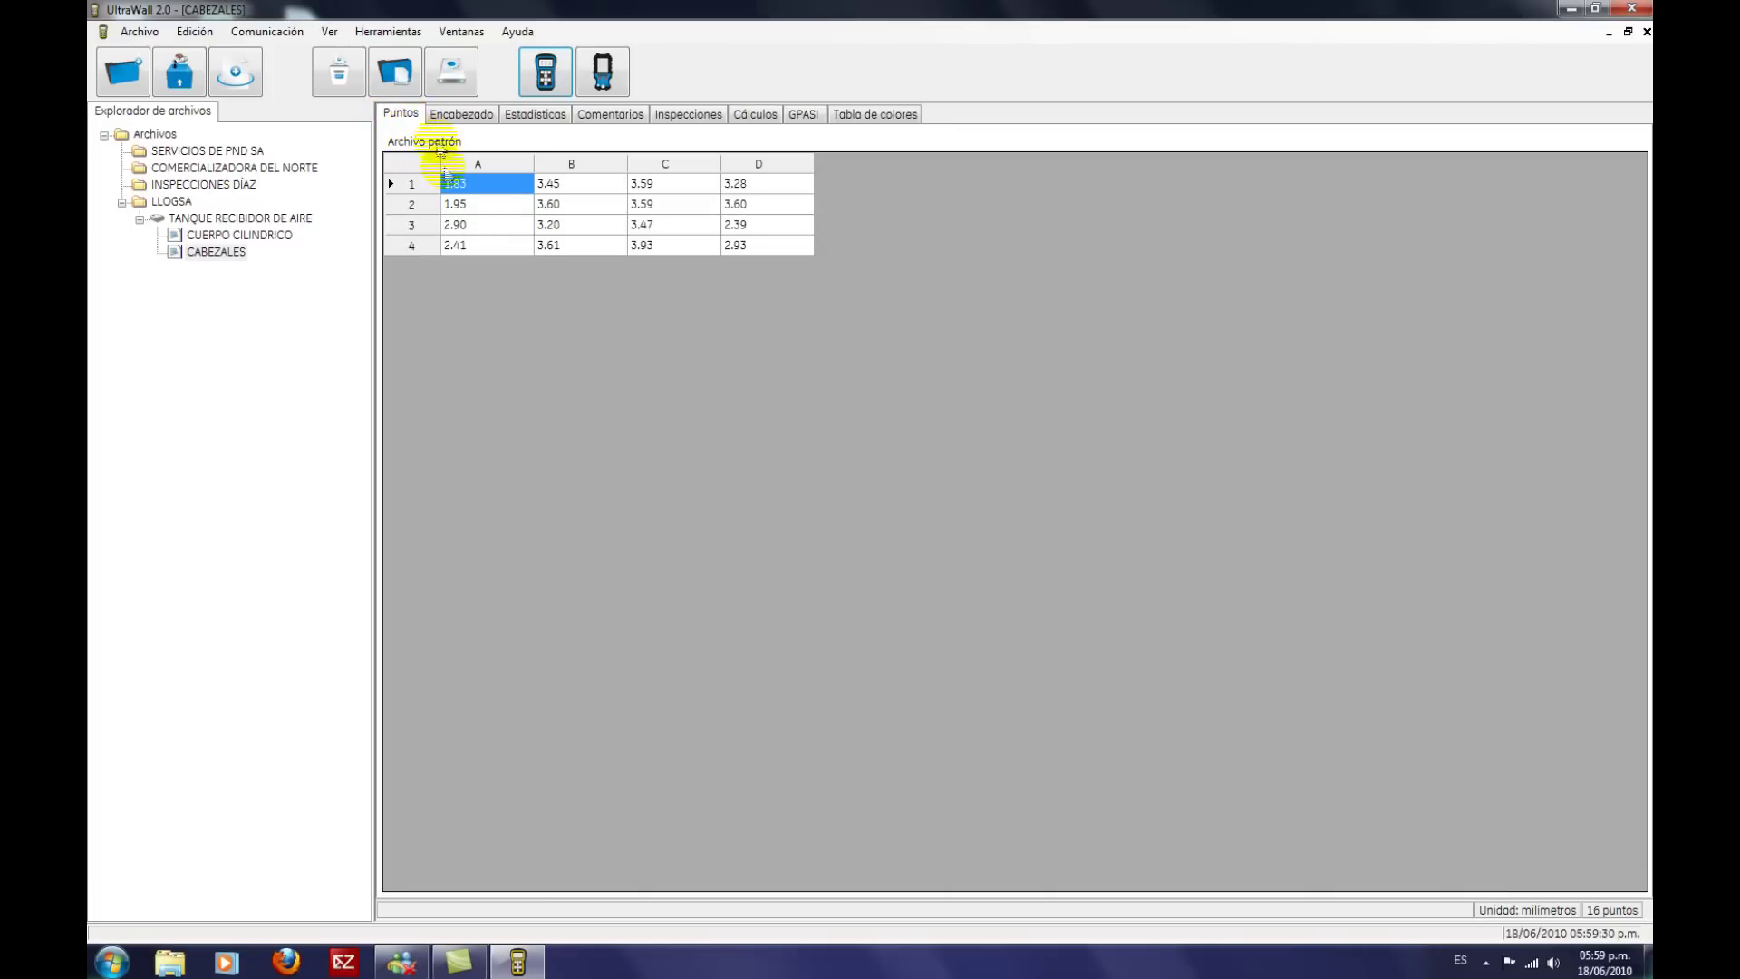
Step: Check the row 1 readings in columns B, C and D of the Puntos grid
{"action": "left_click", "coordinate": [574, 180]}
{"action": "left_click", "coordinate": [672, 181]}
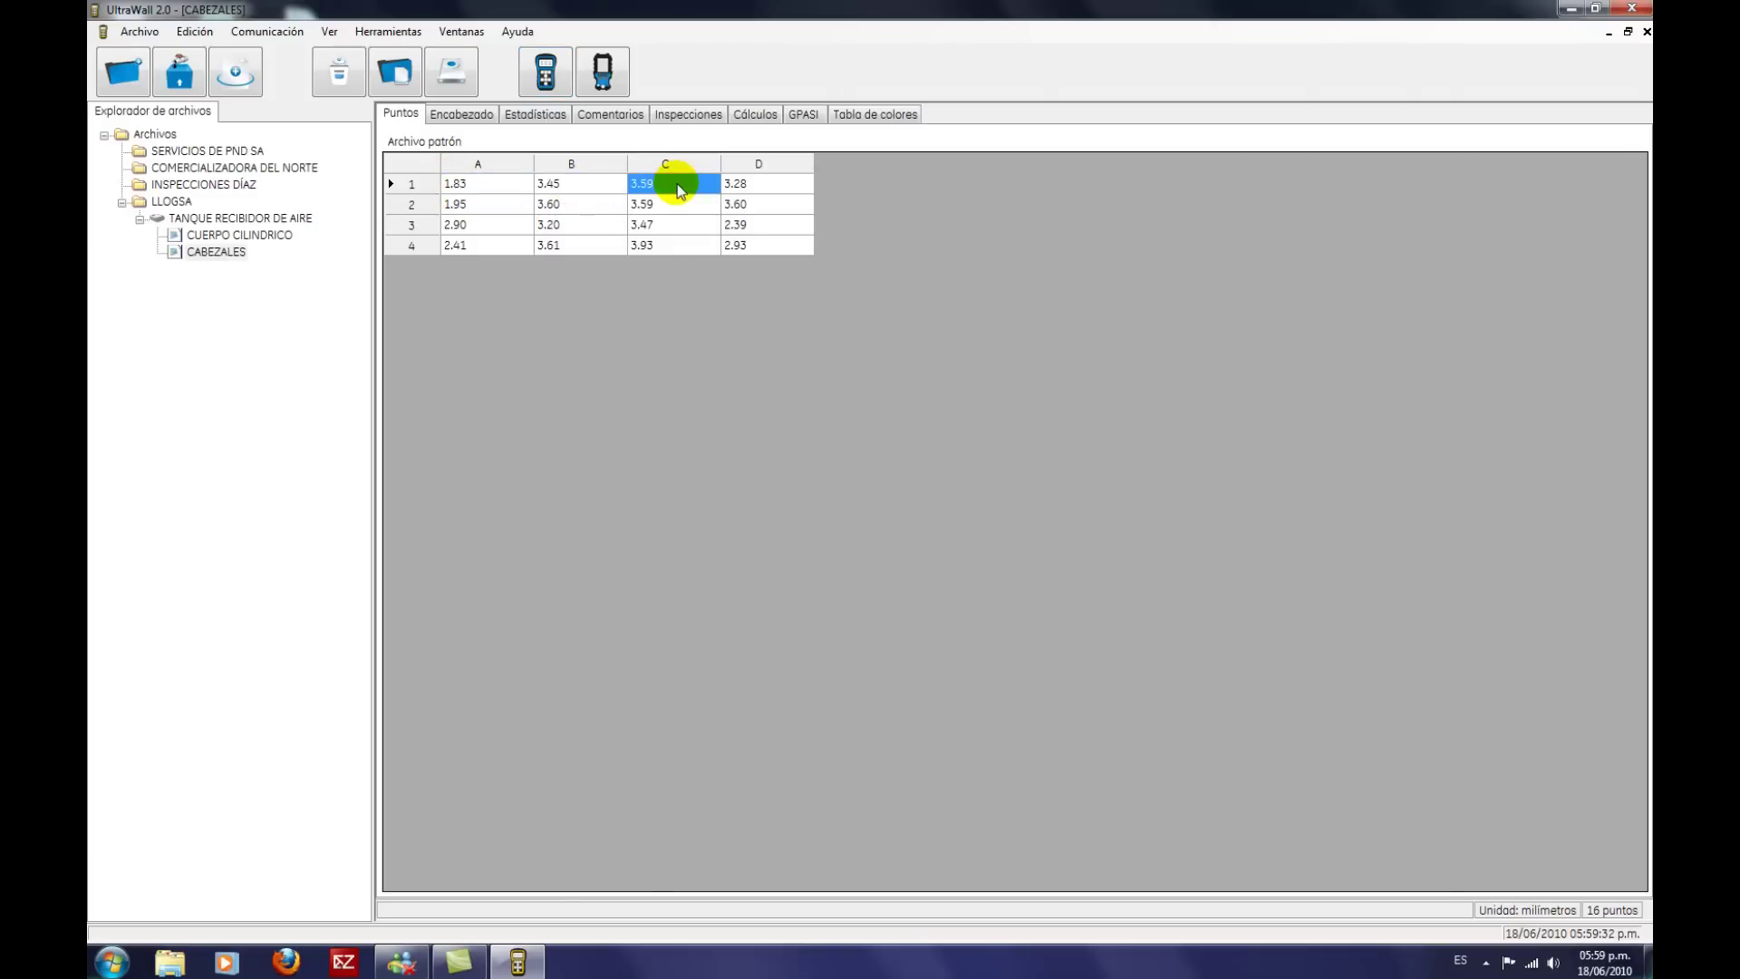
{"action": "left_click", "coordinate": [755, 186]}
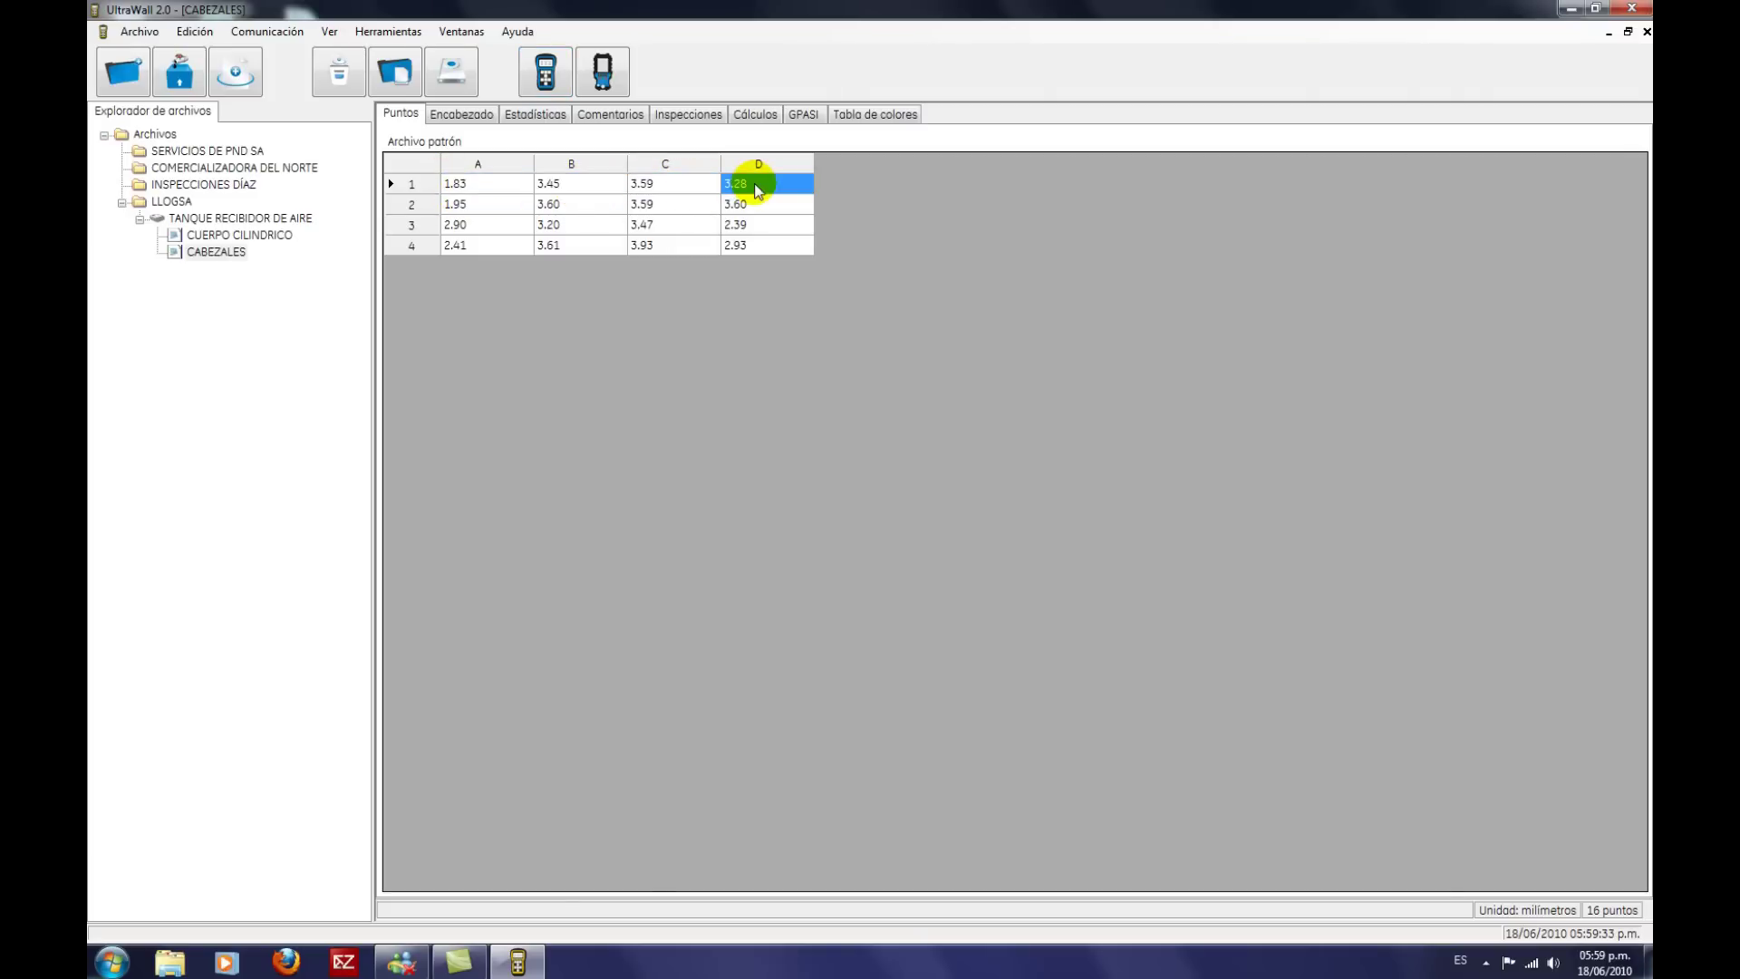
Step: In Estadísticas, review maximum 3.93, minimum 1.83, average 3.10, range 2.10 and deviation 0.64
{"action": "left_click", "coordinate": [531, 115]}
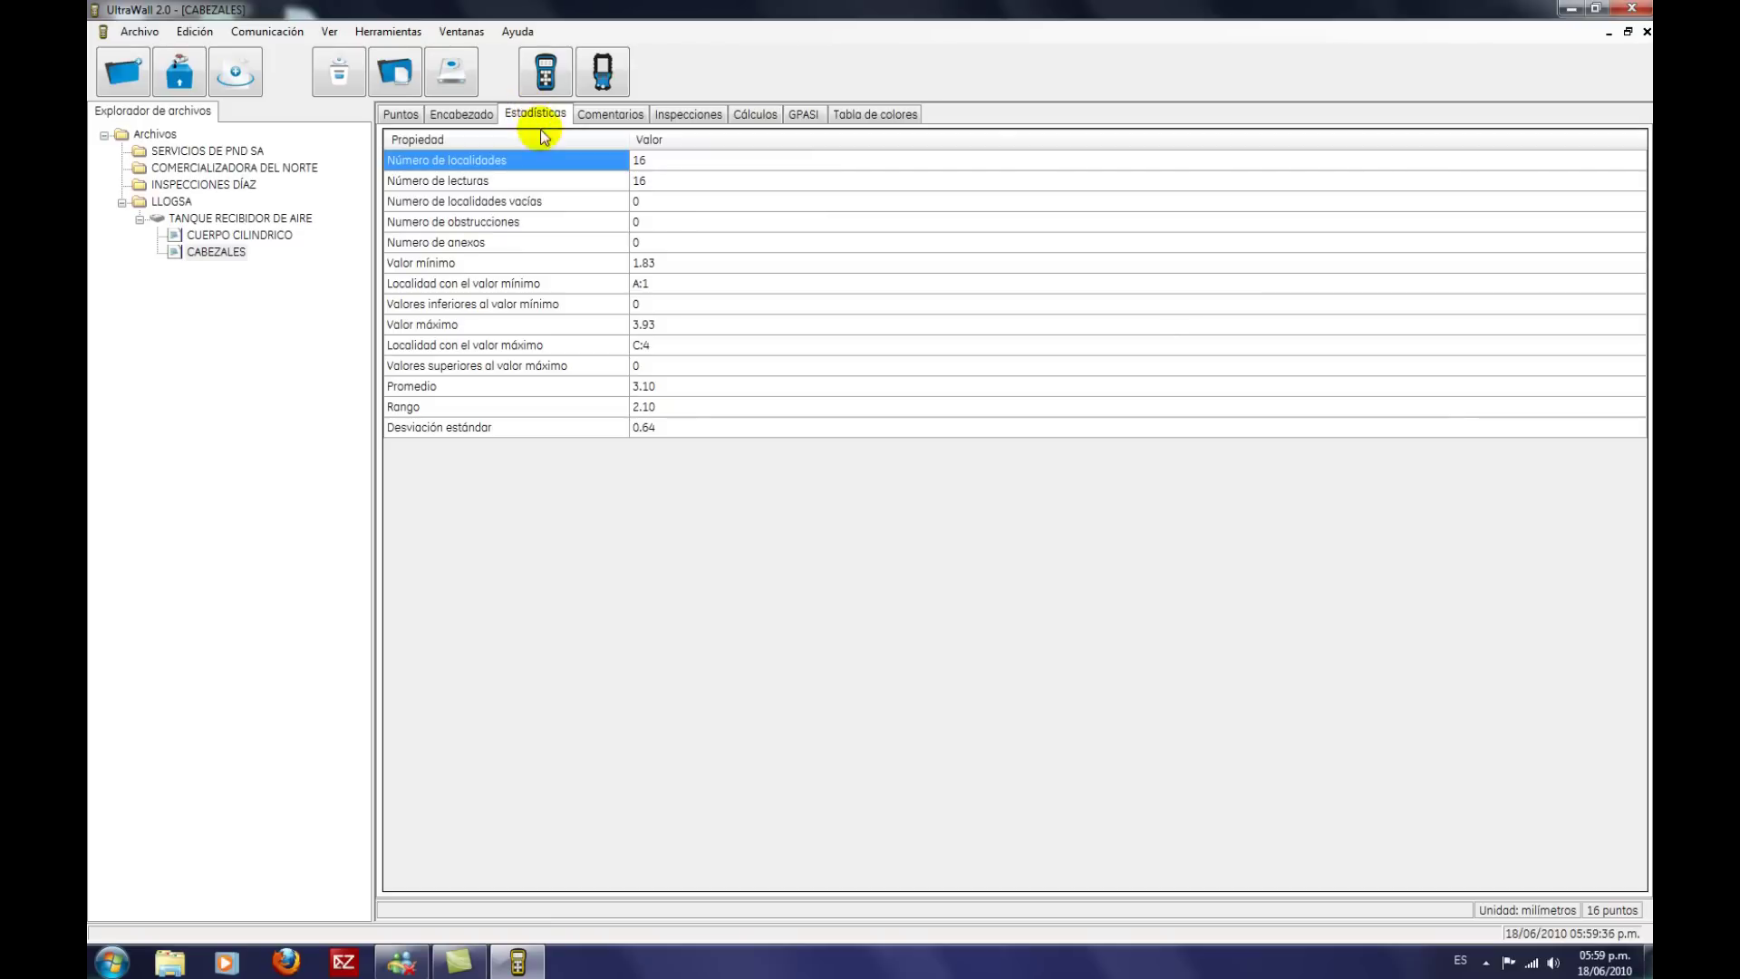
{"action": "left_click", "coordinate": [674, 330]}
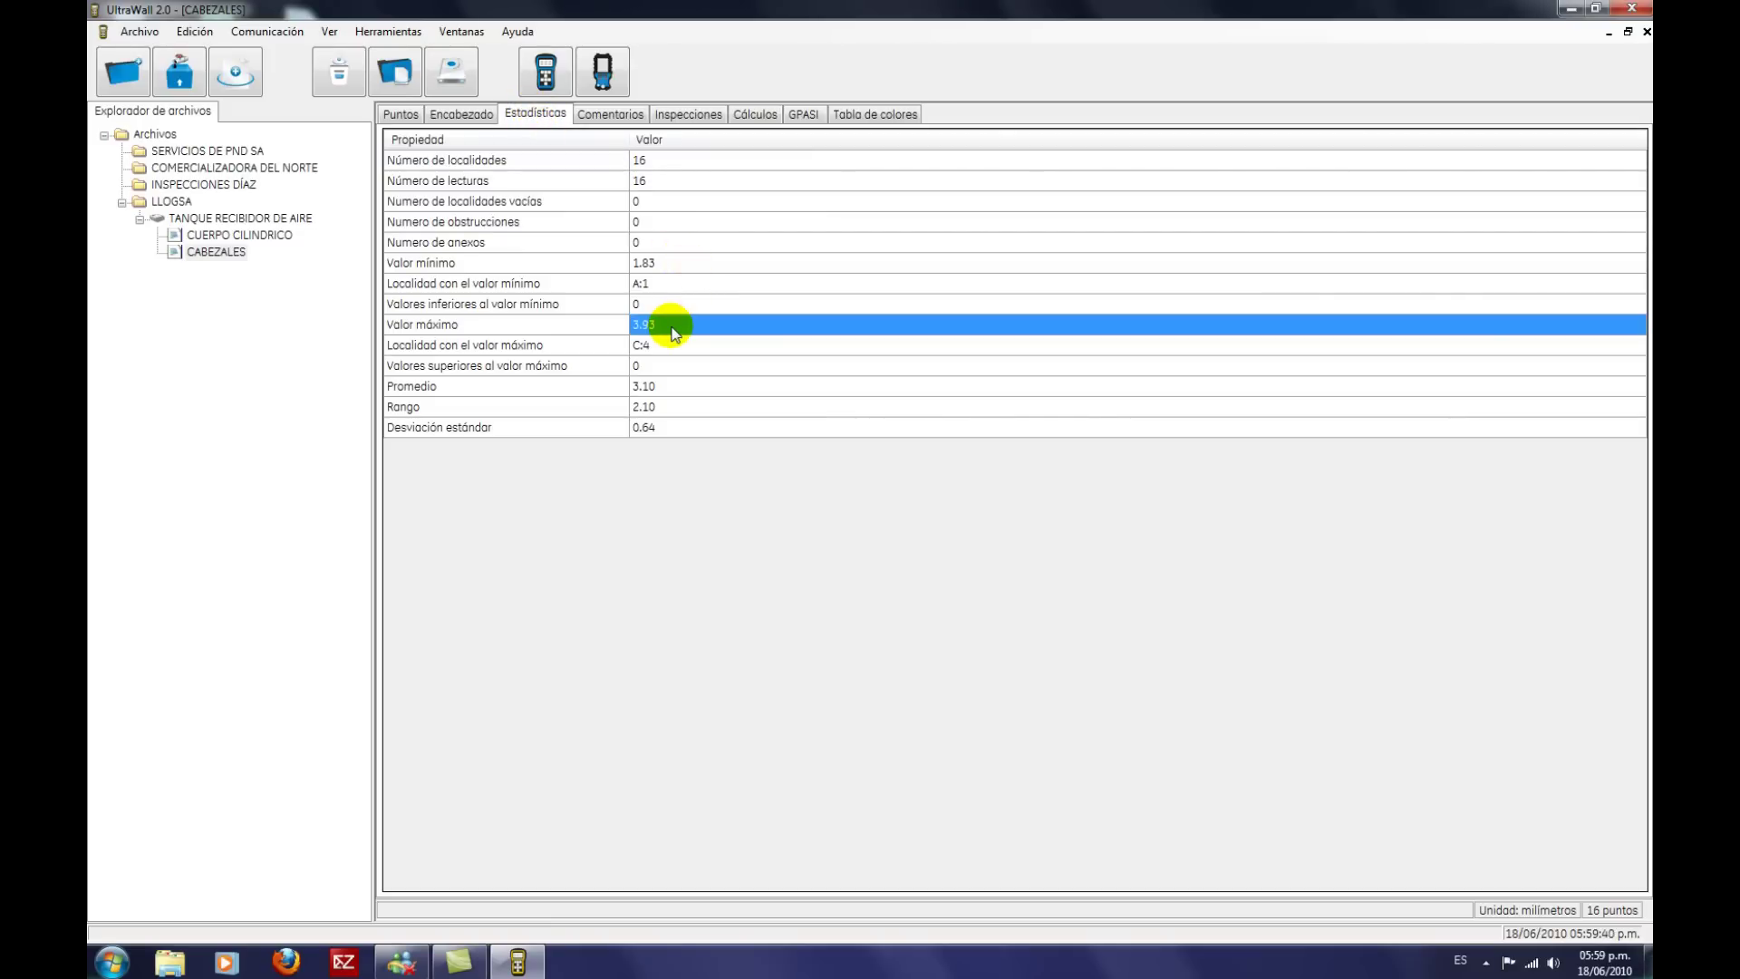
{"action": "left_click", "coordinate": [675, 263]}
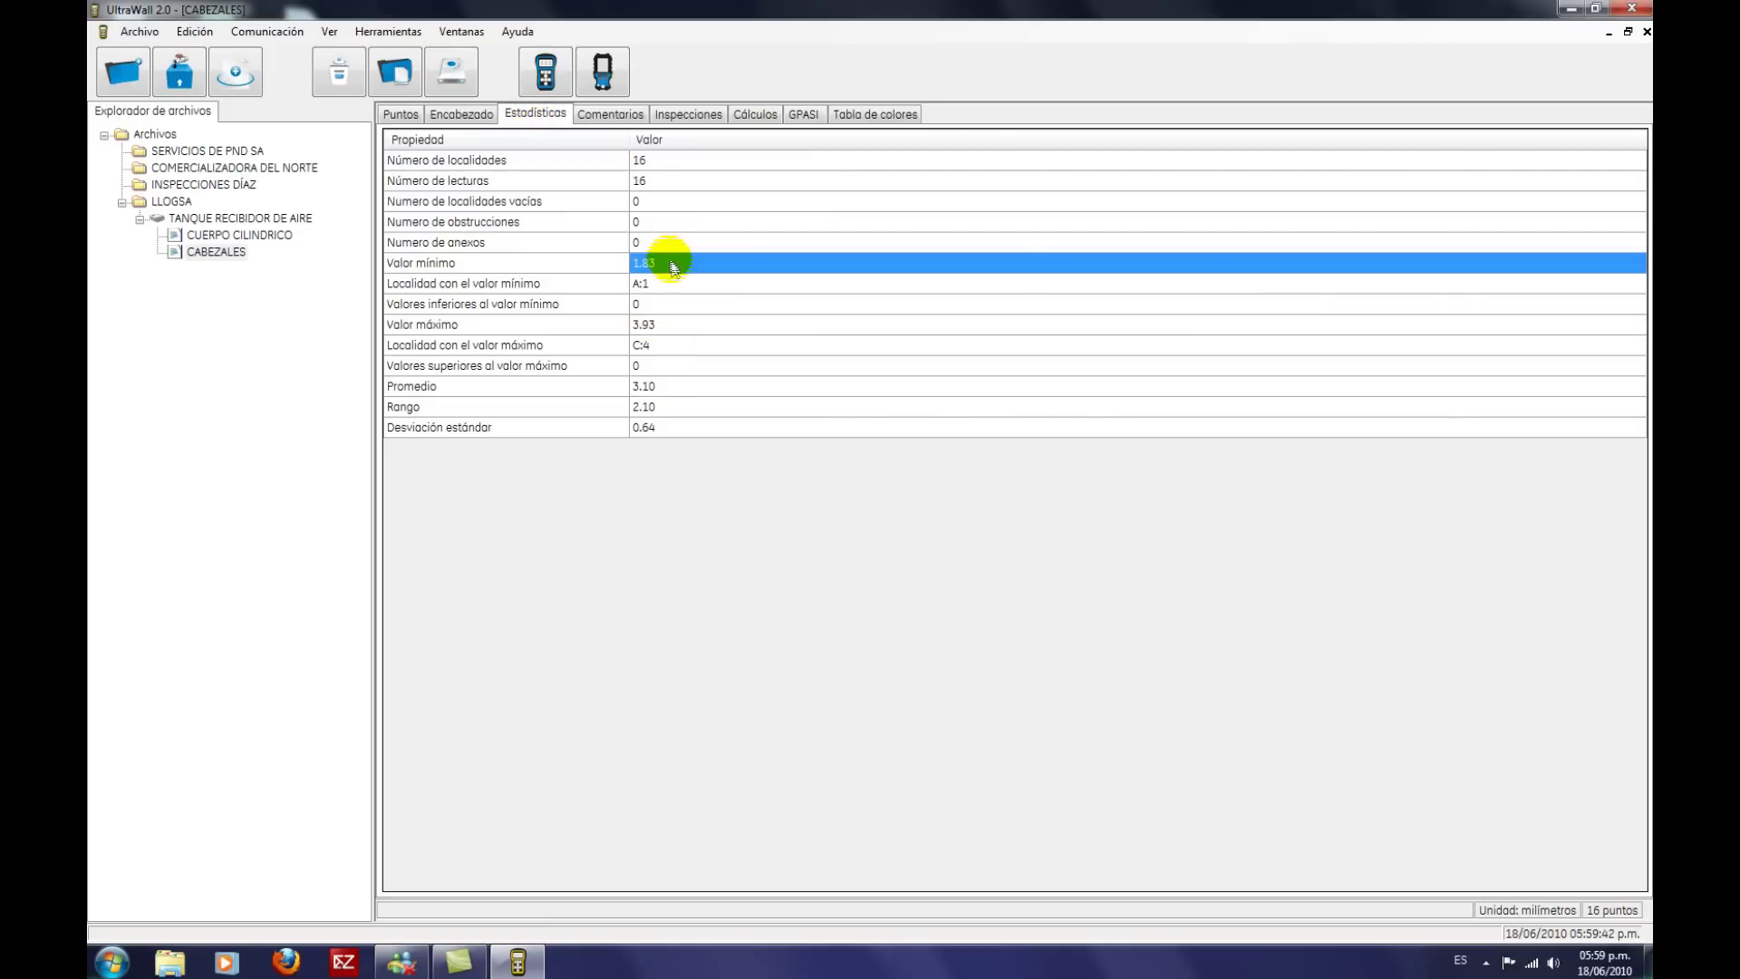
{"action": "left_click", "coordinate": [673, 390]}
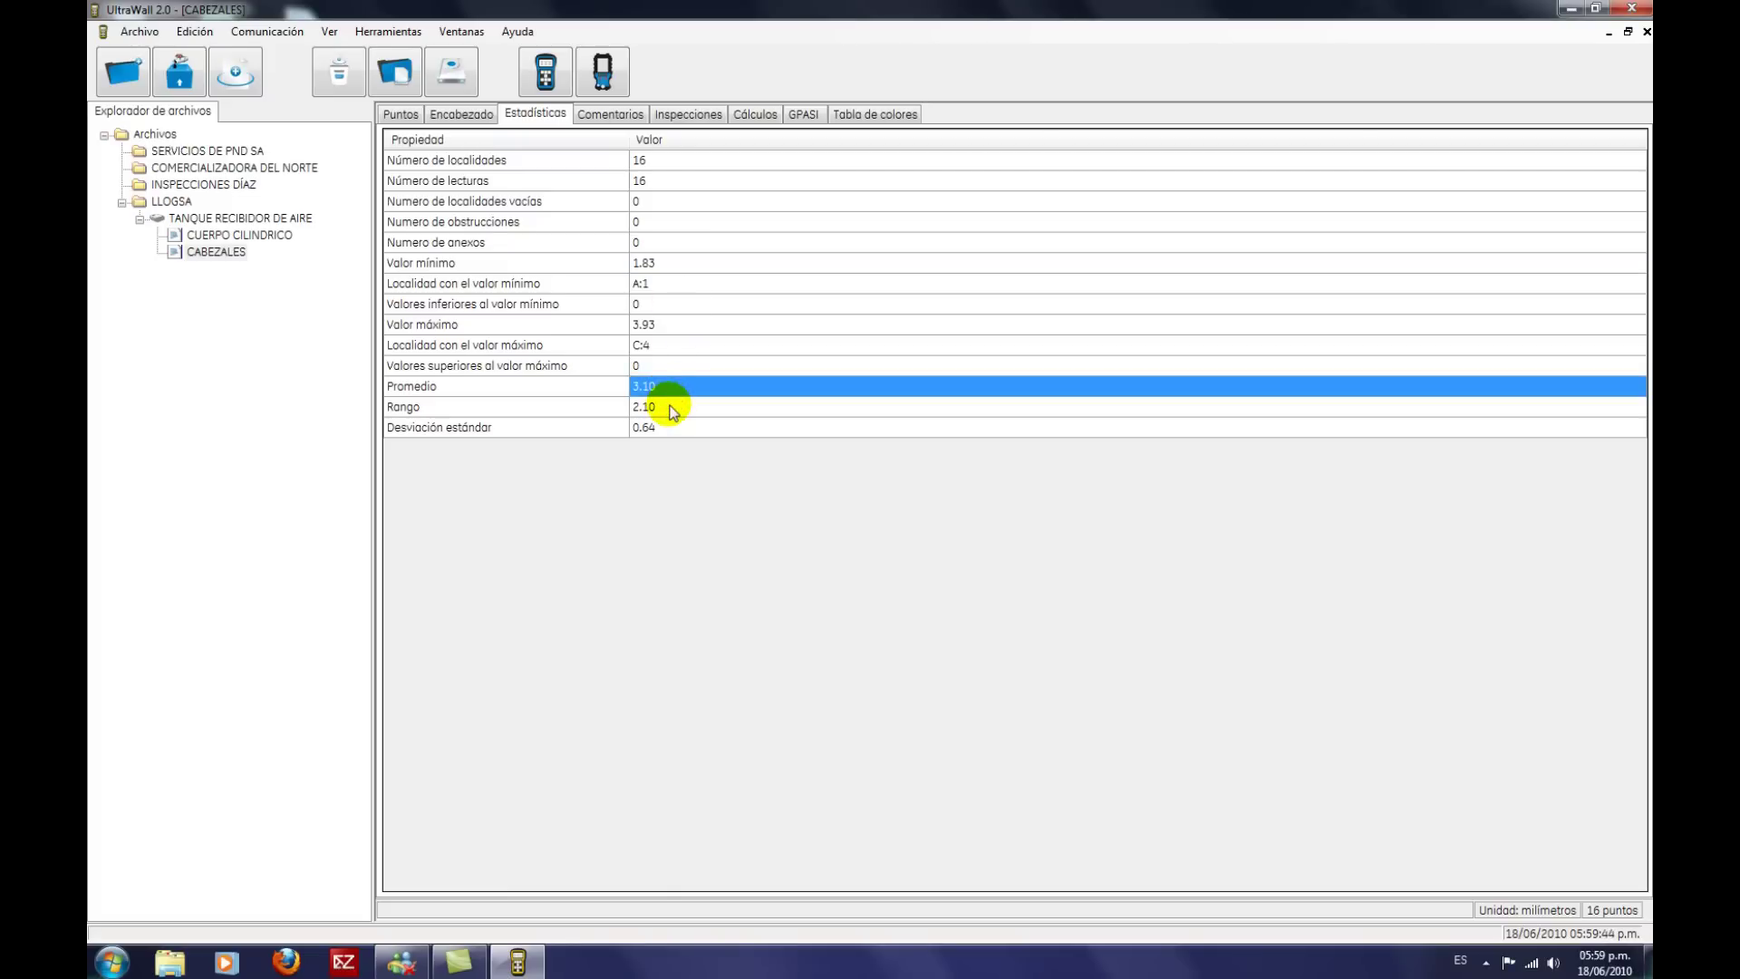
{"action": "left_click", "coordinate": [669, 406]}
{"action": "left_click", "coordinate": [666, 431]}
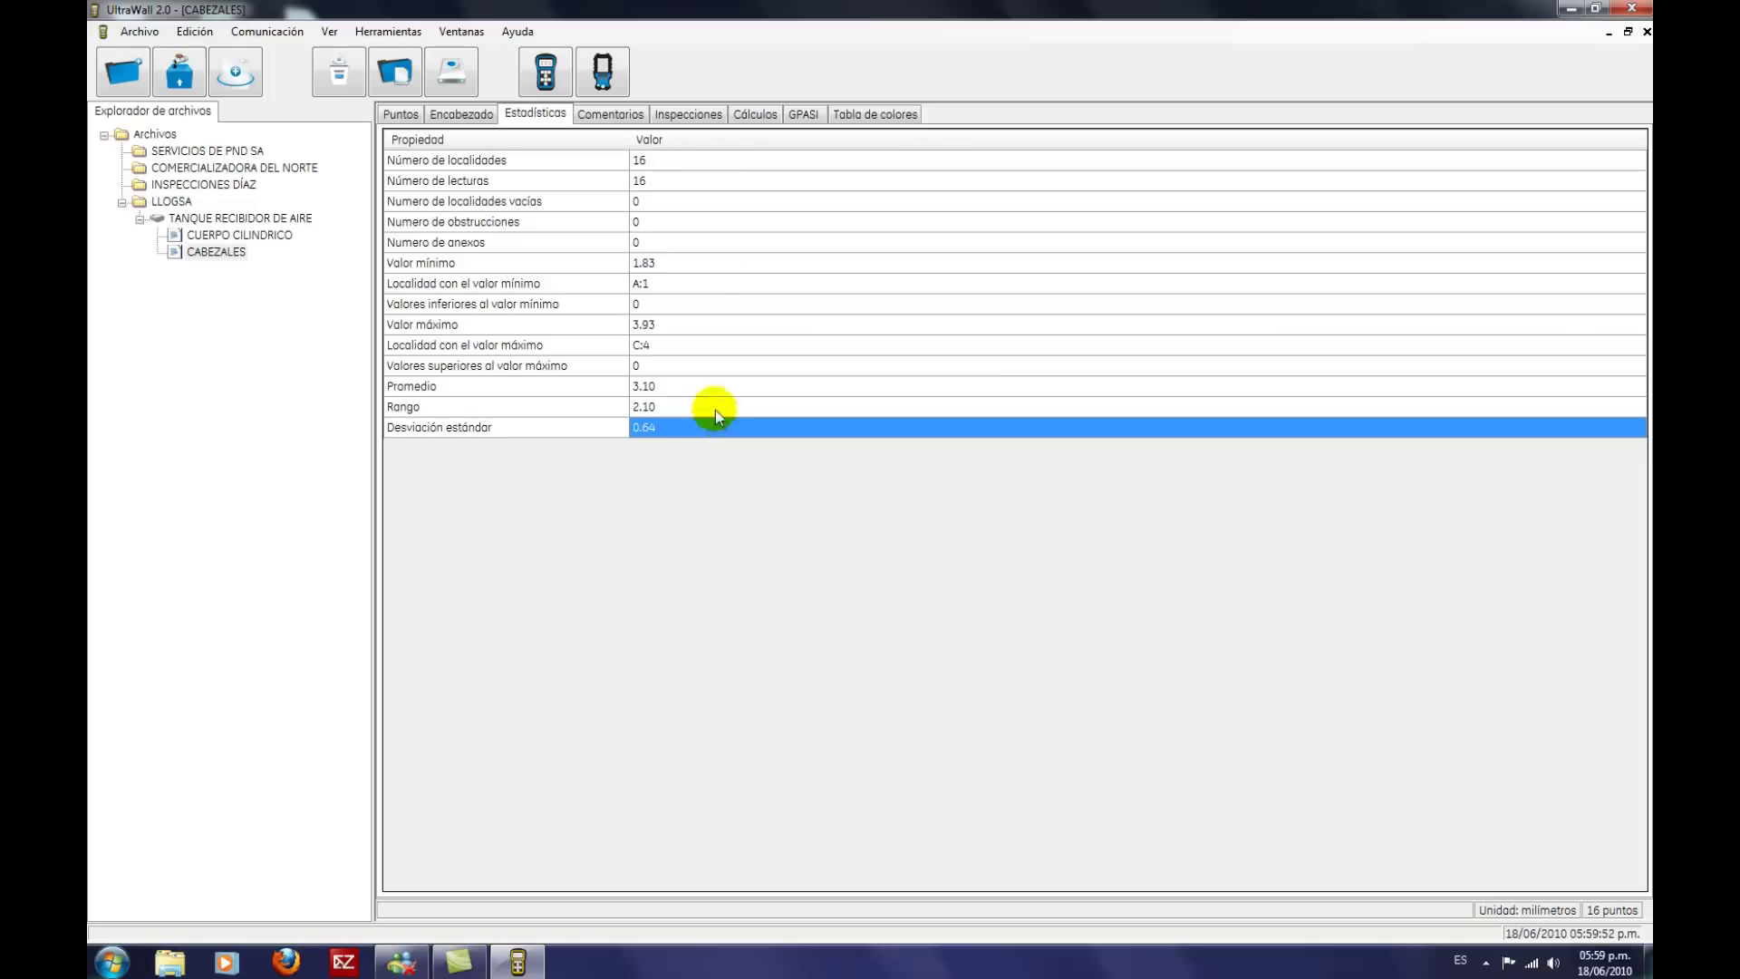
Step: In the corrosion calculations, keep nominal thickness enabled and set operation start to 1 January 1976
{"action": "left_click", "coordinate": [776, 116]}
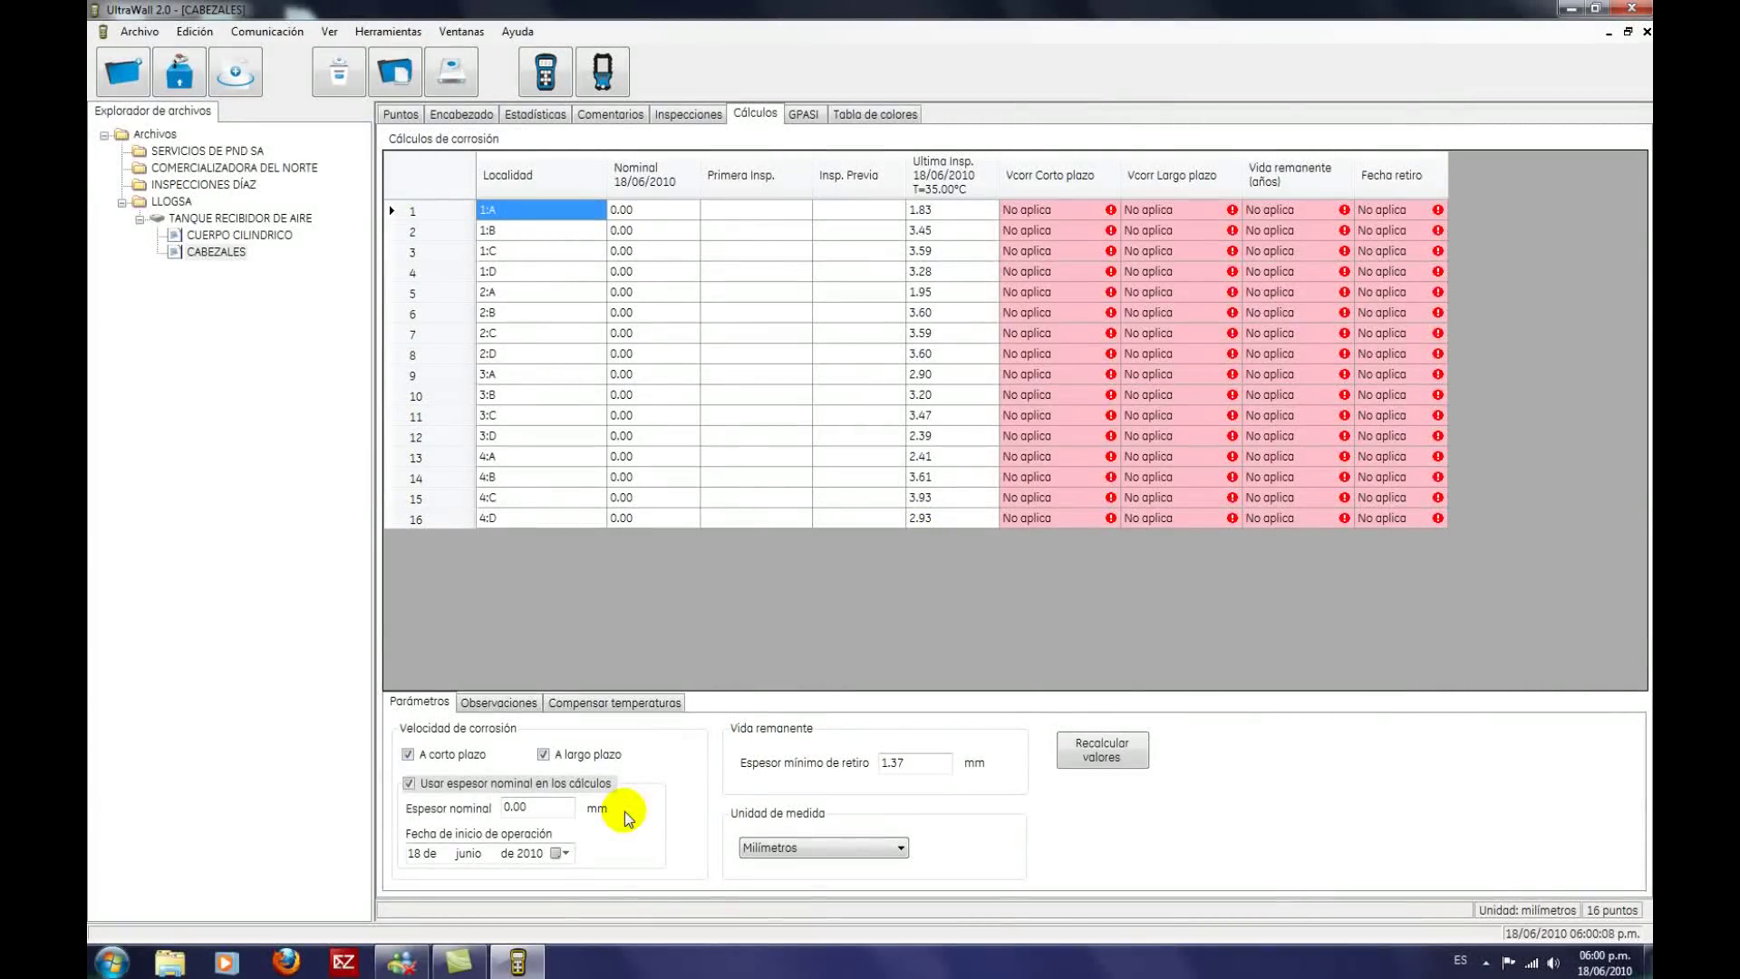
{"action": "left_click", "coordinate": [412, 791]}
{"action": "left_click", "coordinate": [411, 788]}
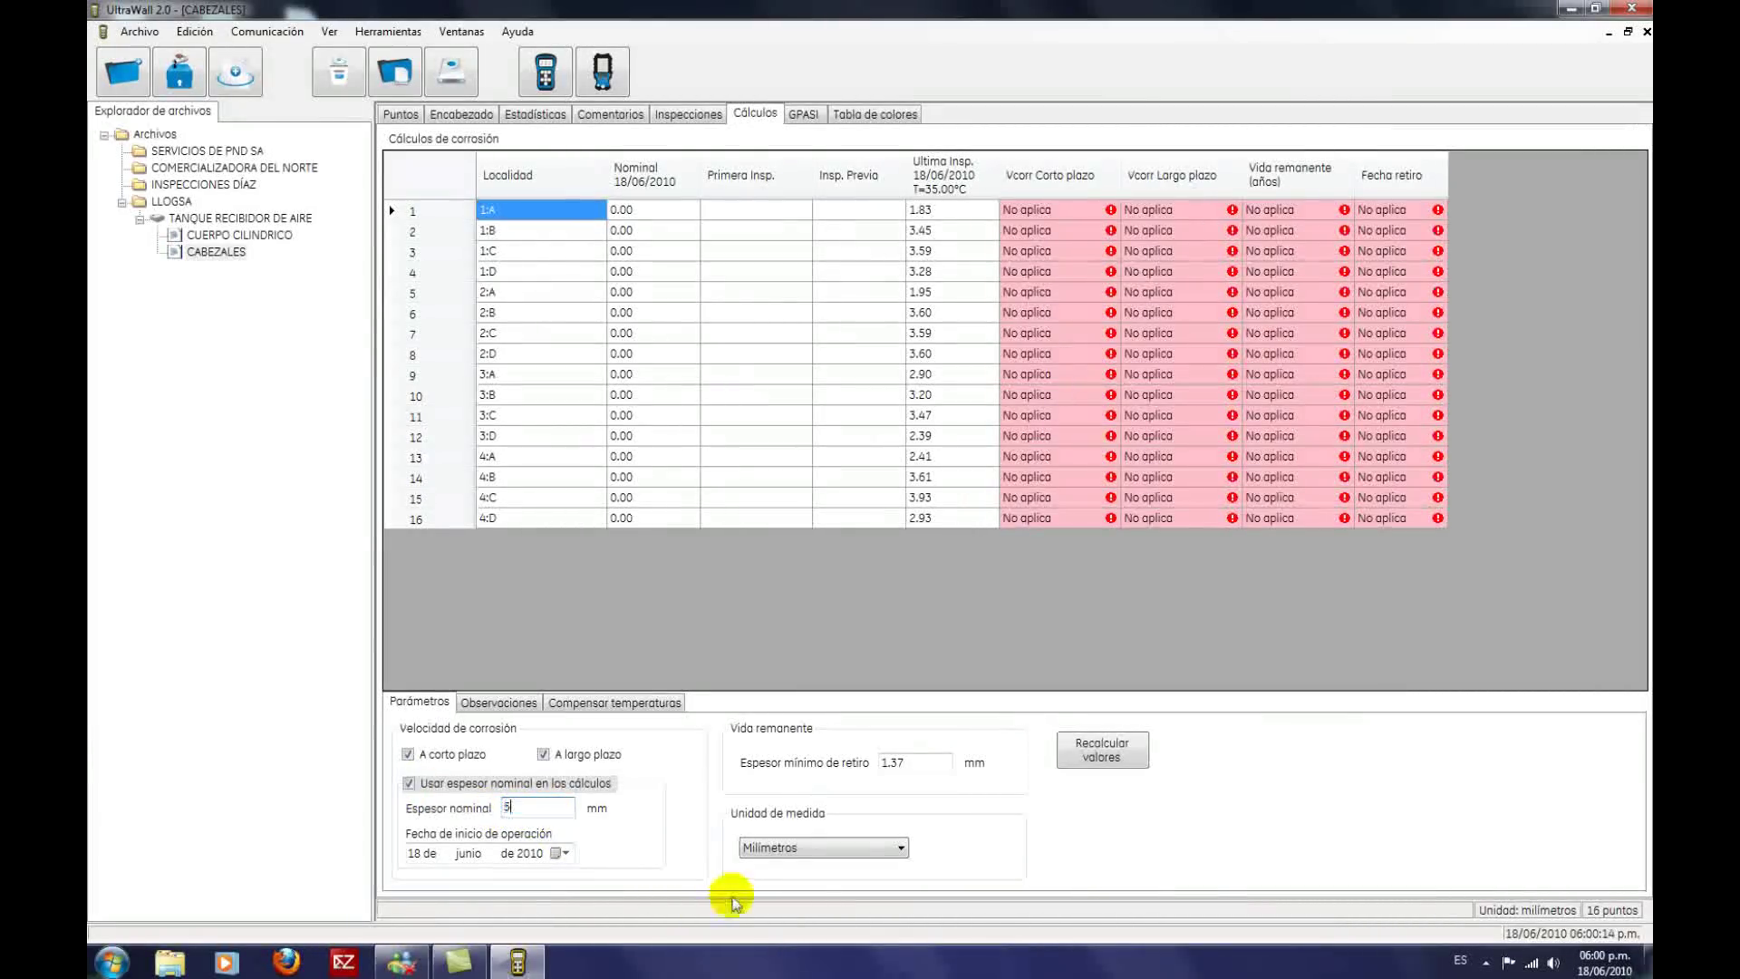
{"action": "left_click", "coordinate": [560, 853]}
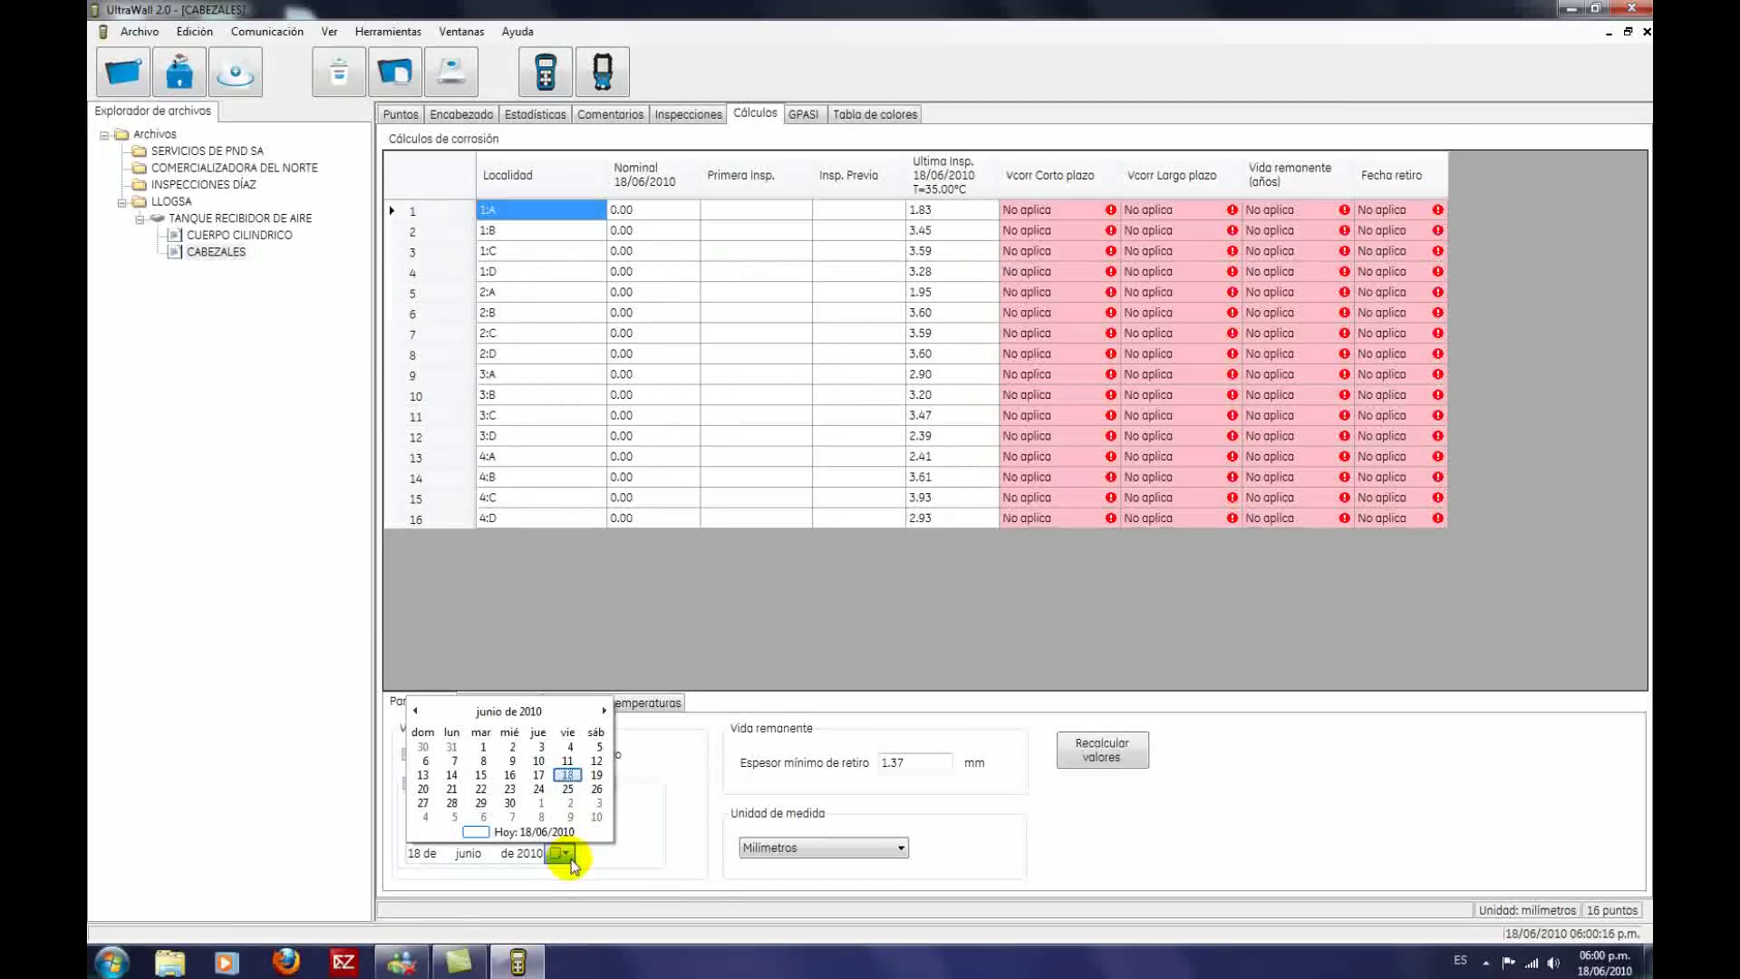
{"action": "left_click", "coordinate": [503, 714]}
{"action": "left_click", "coordinate": [503, 713]}
{"action": "left_click", "coordinate": [503, 713]}
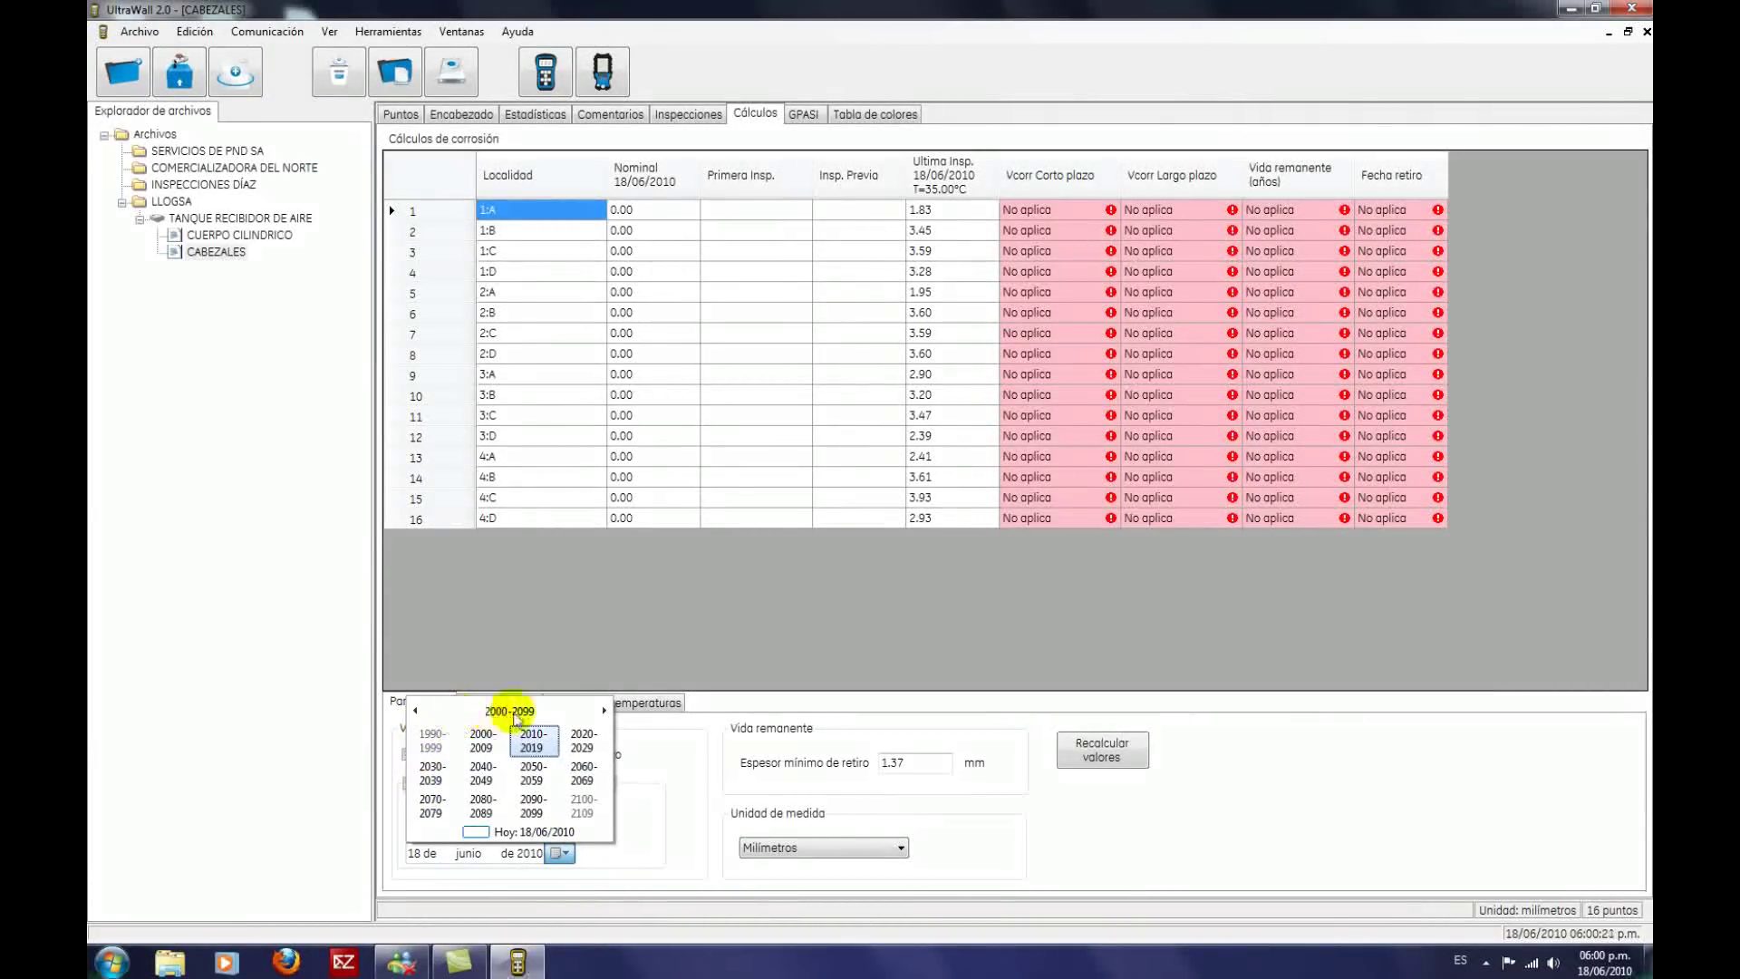
{"action": "left_click", "coordinate": [415, 711]}
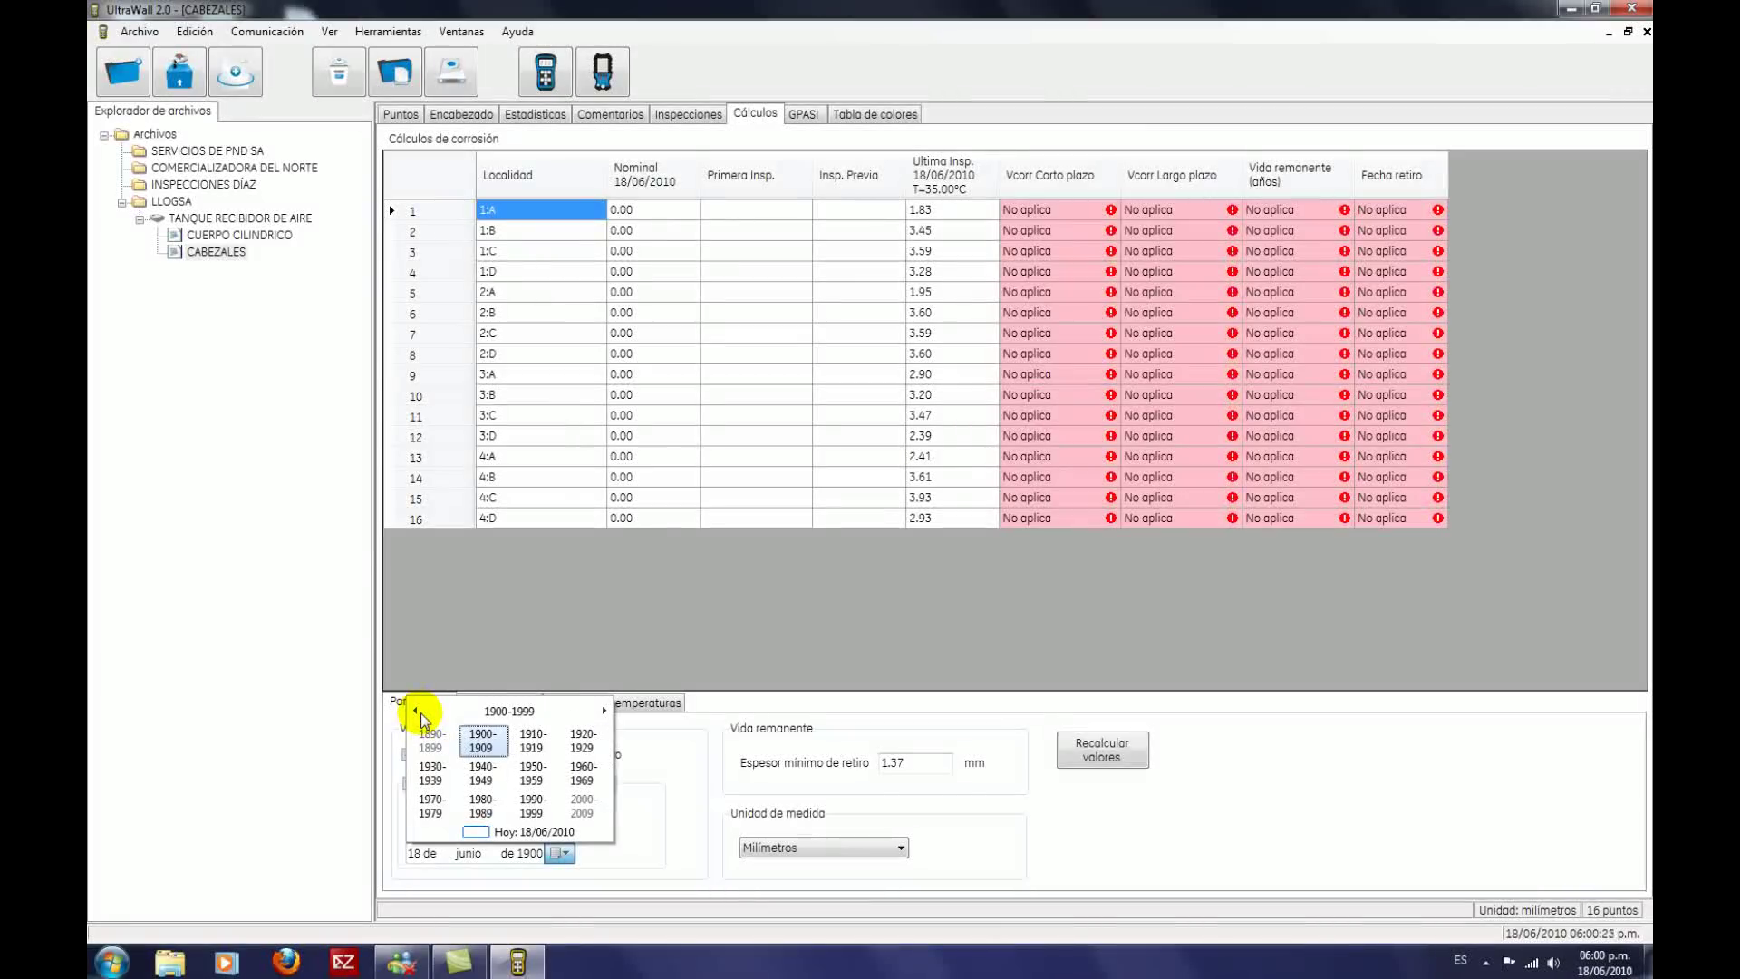
{"action": "left_click", "coordinate": [431, 807]}
{"action": "left_click", "coordinate": [586, 774]}
{"action": "left_click", "coordinate": [439, 743]}
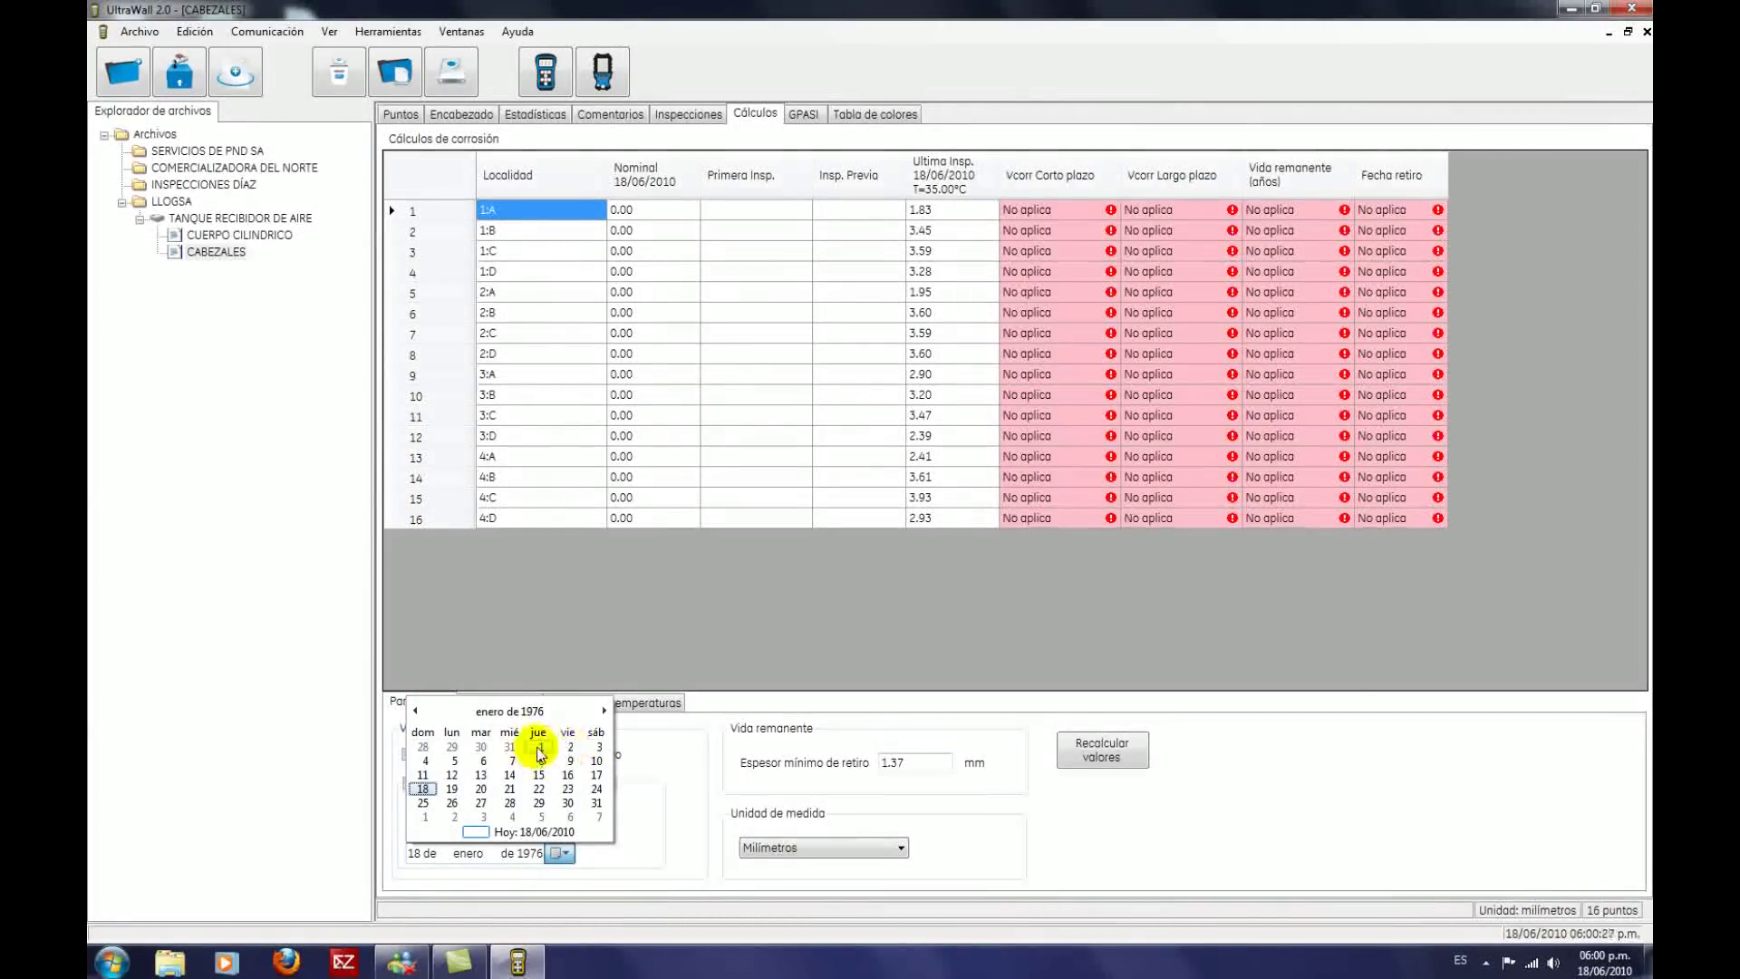
{"action": "left_click", "coordinate": [541, 754]}
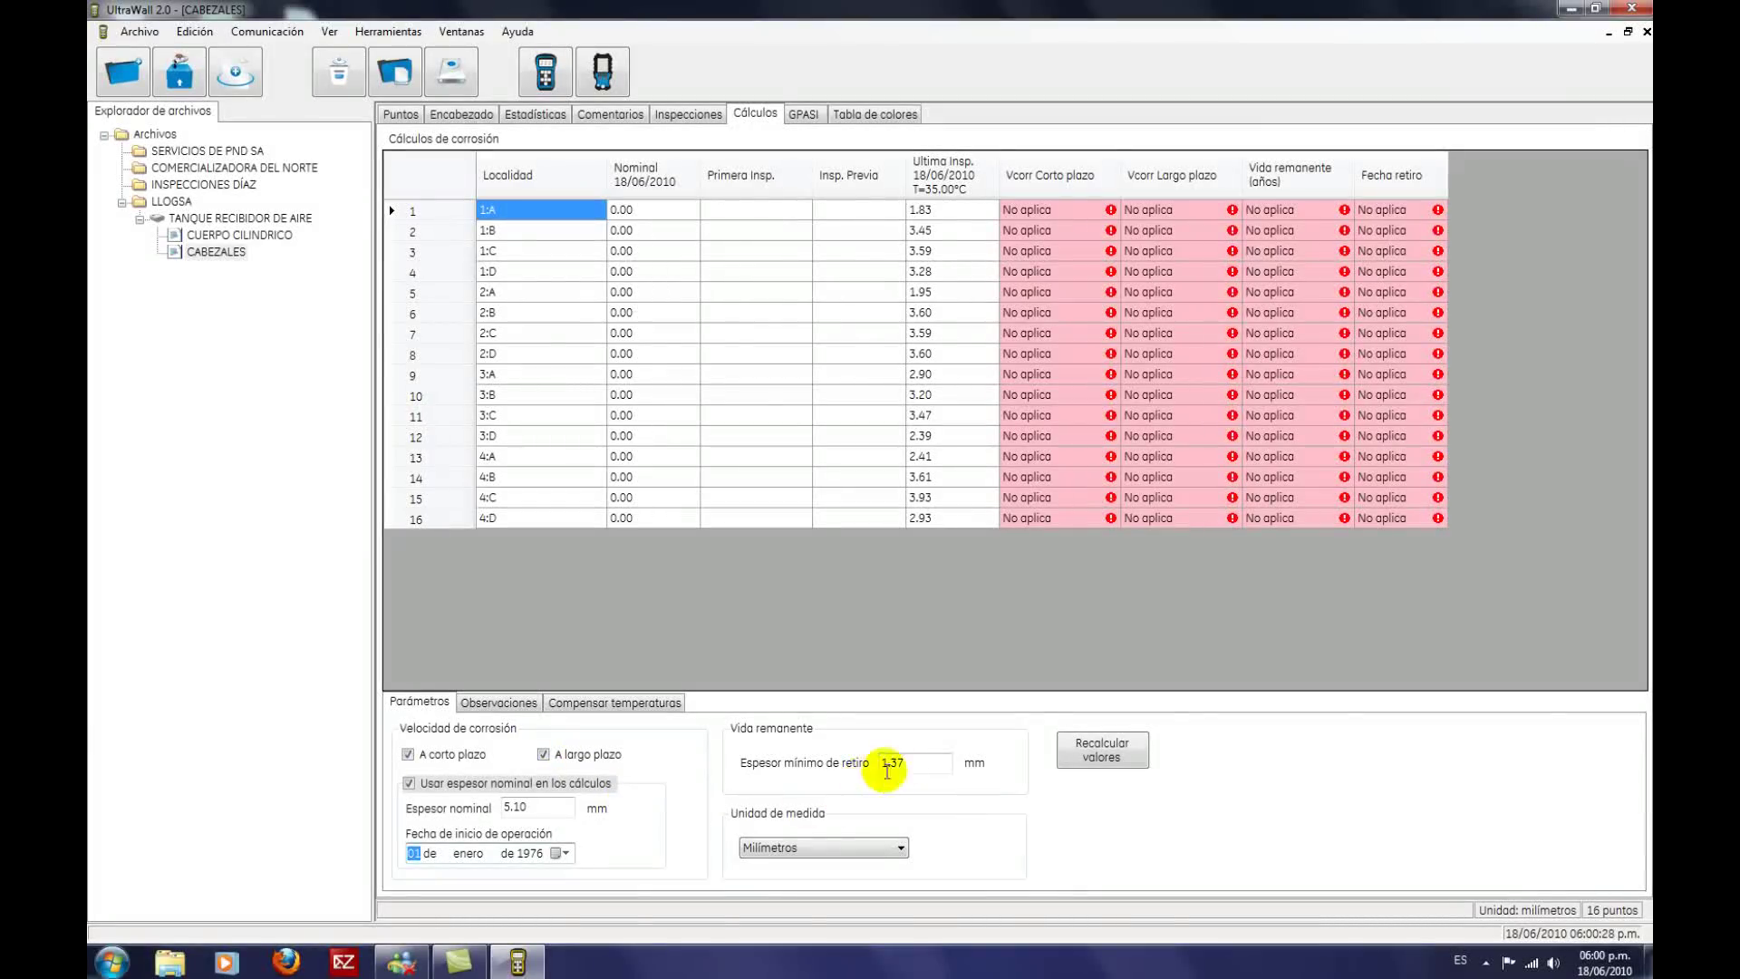
Step: Check retirement thickness 1.37 mm and nominal 5.10 mm, then recalculate the values
{"action": "left_click", "coordinate": [916, 767]}
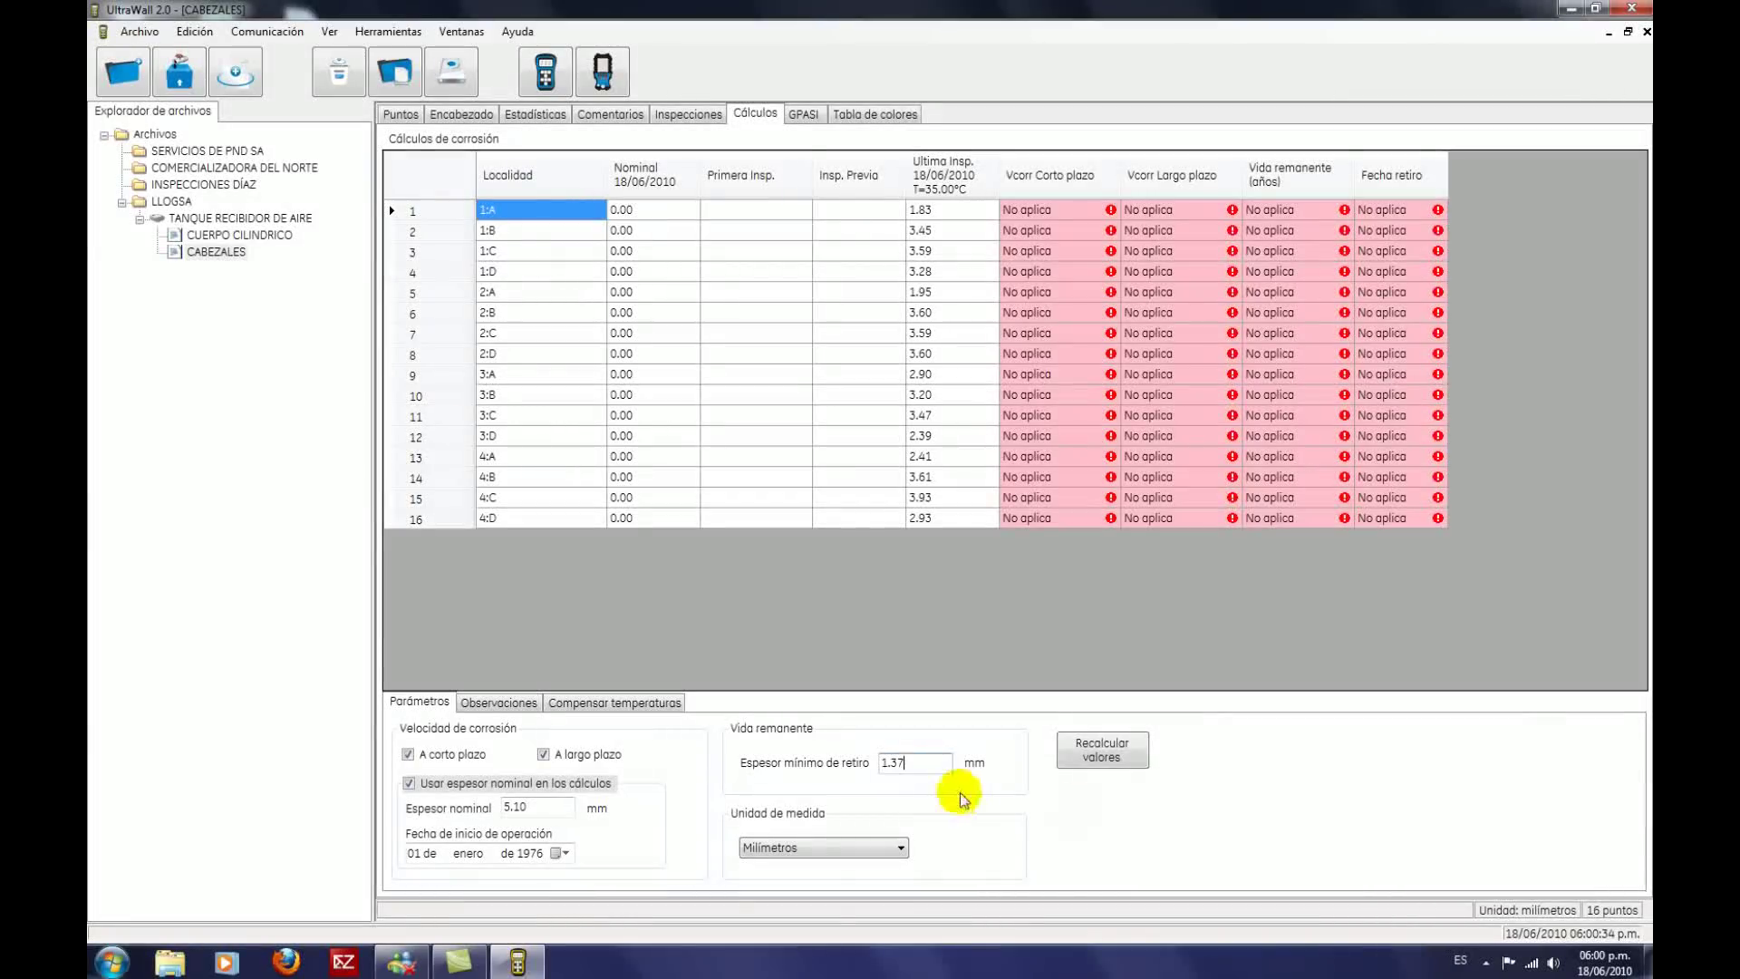
{"action": "left_click", "coordinate": [542, 807]}
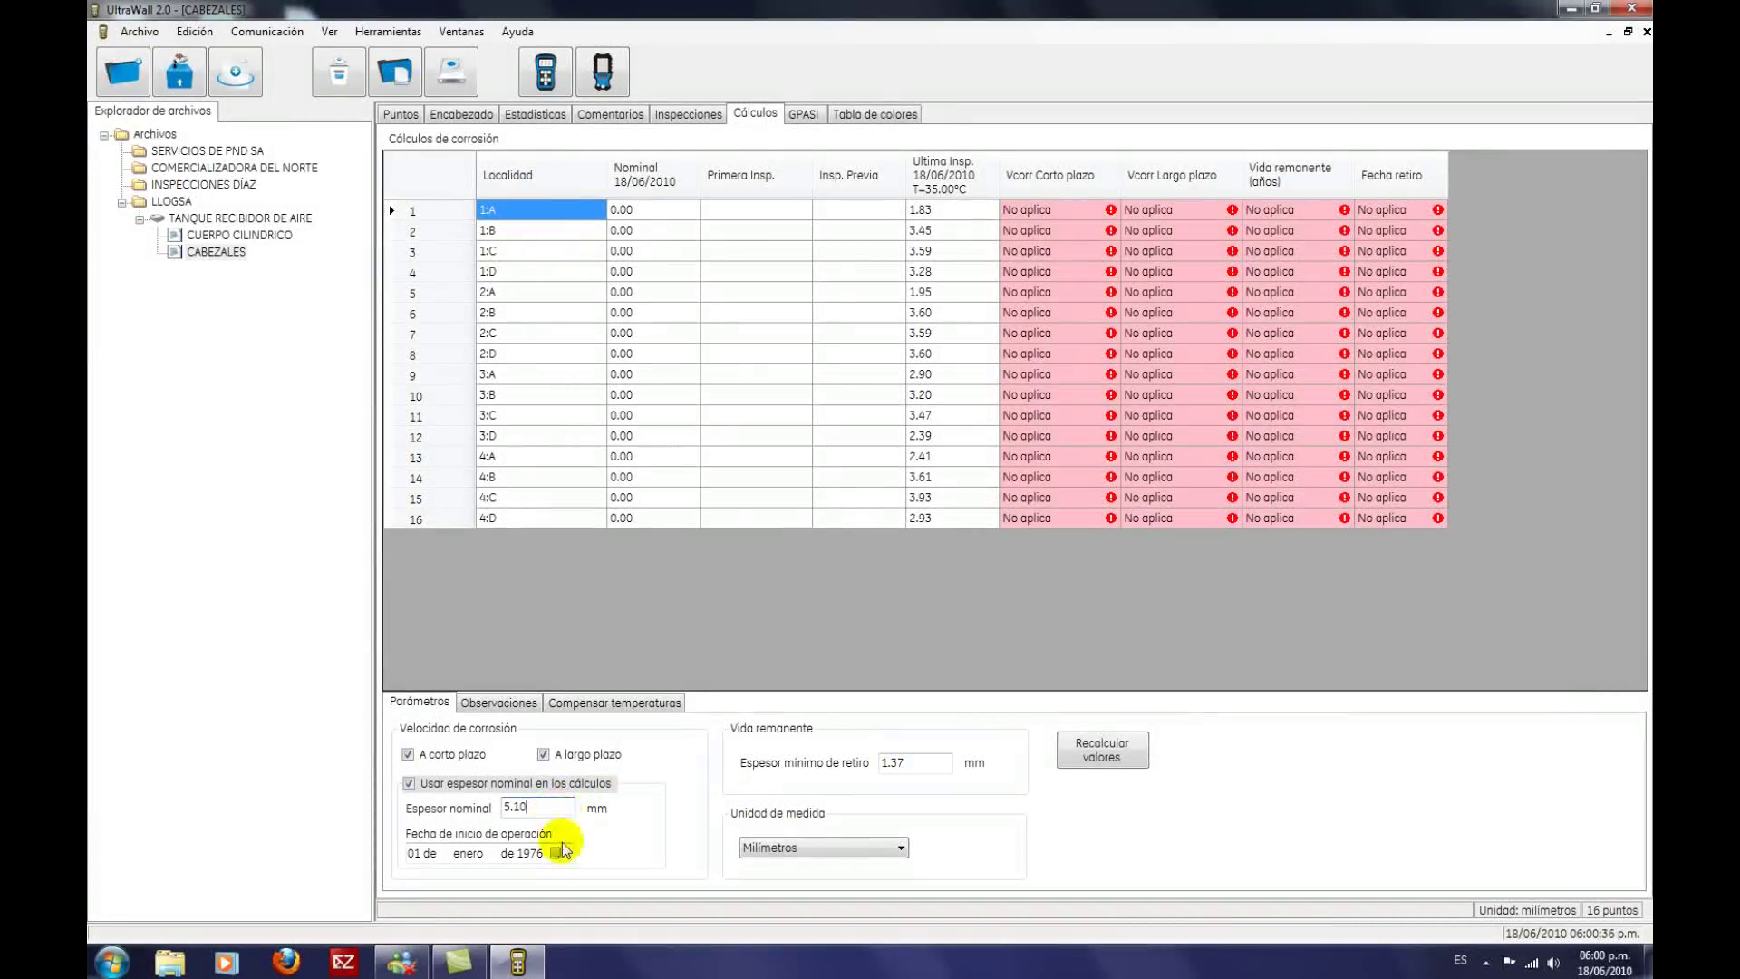
{"action": "left_click", "coordinate": [1099, 760]}
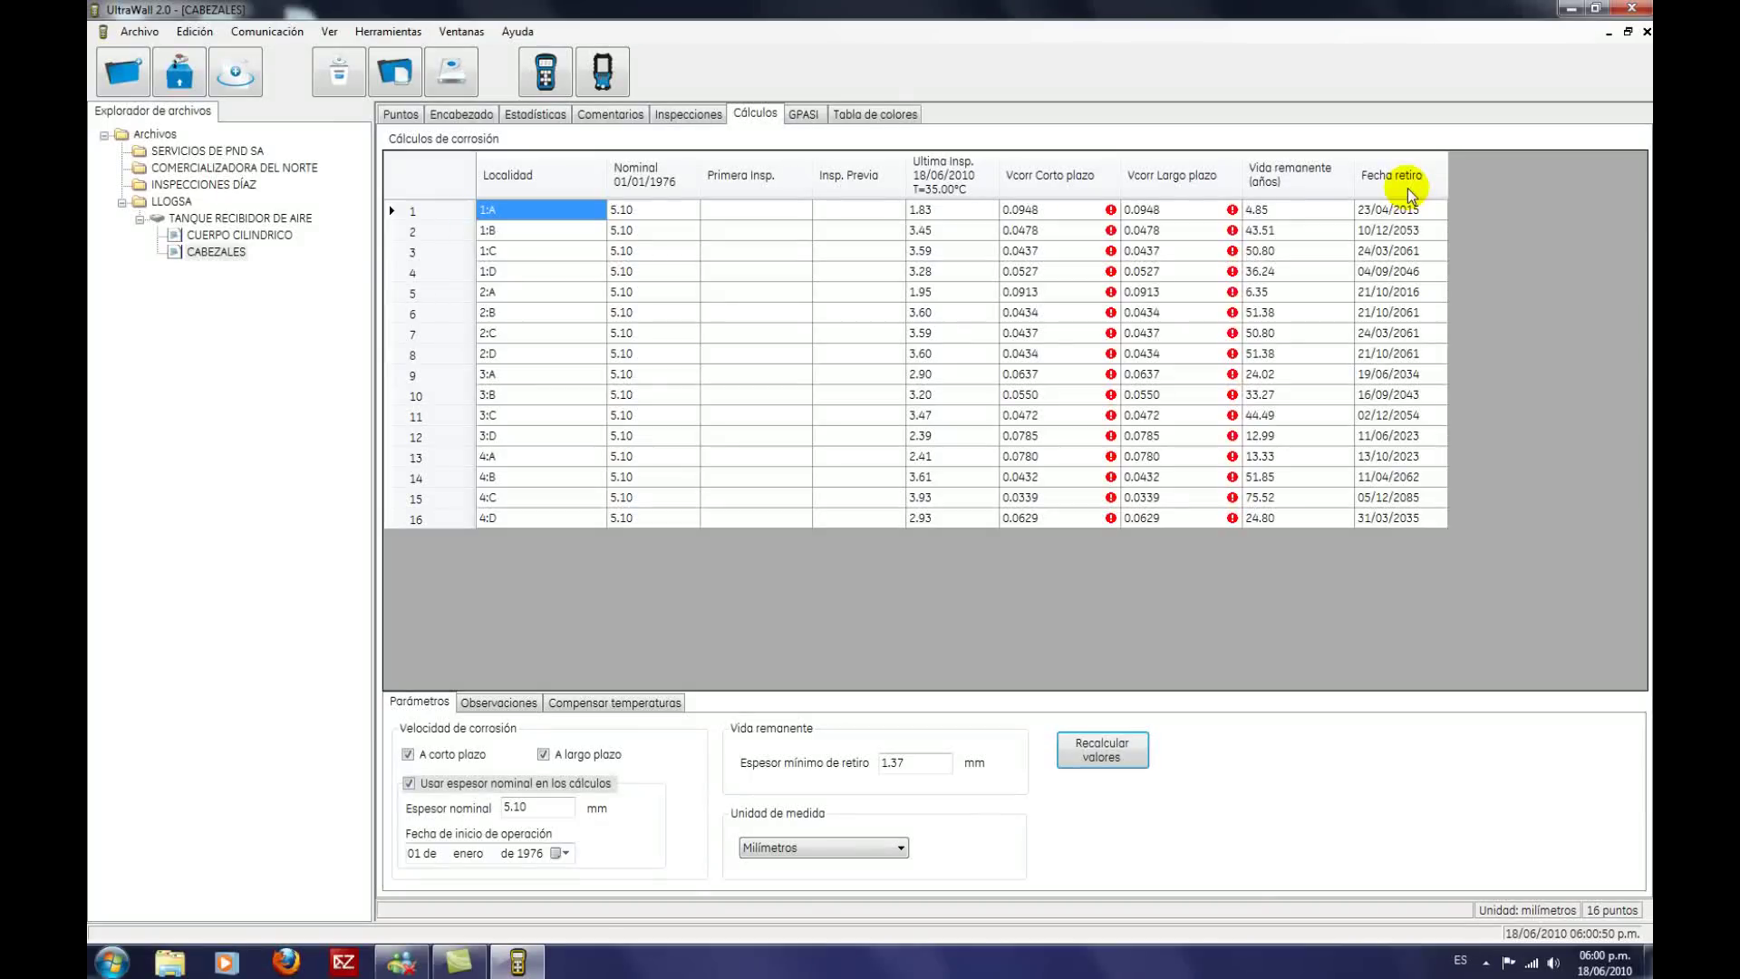
{"action": "left_click", "coordinate": [508, 705]}
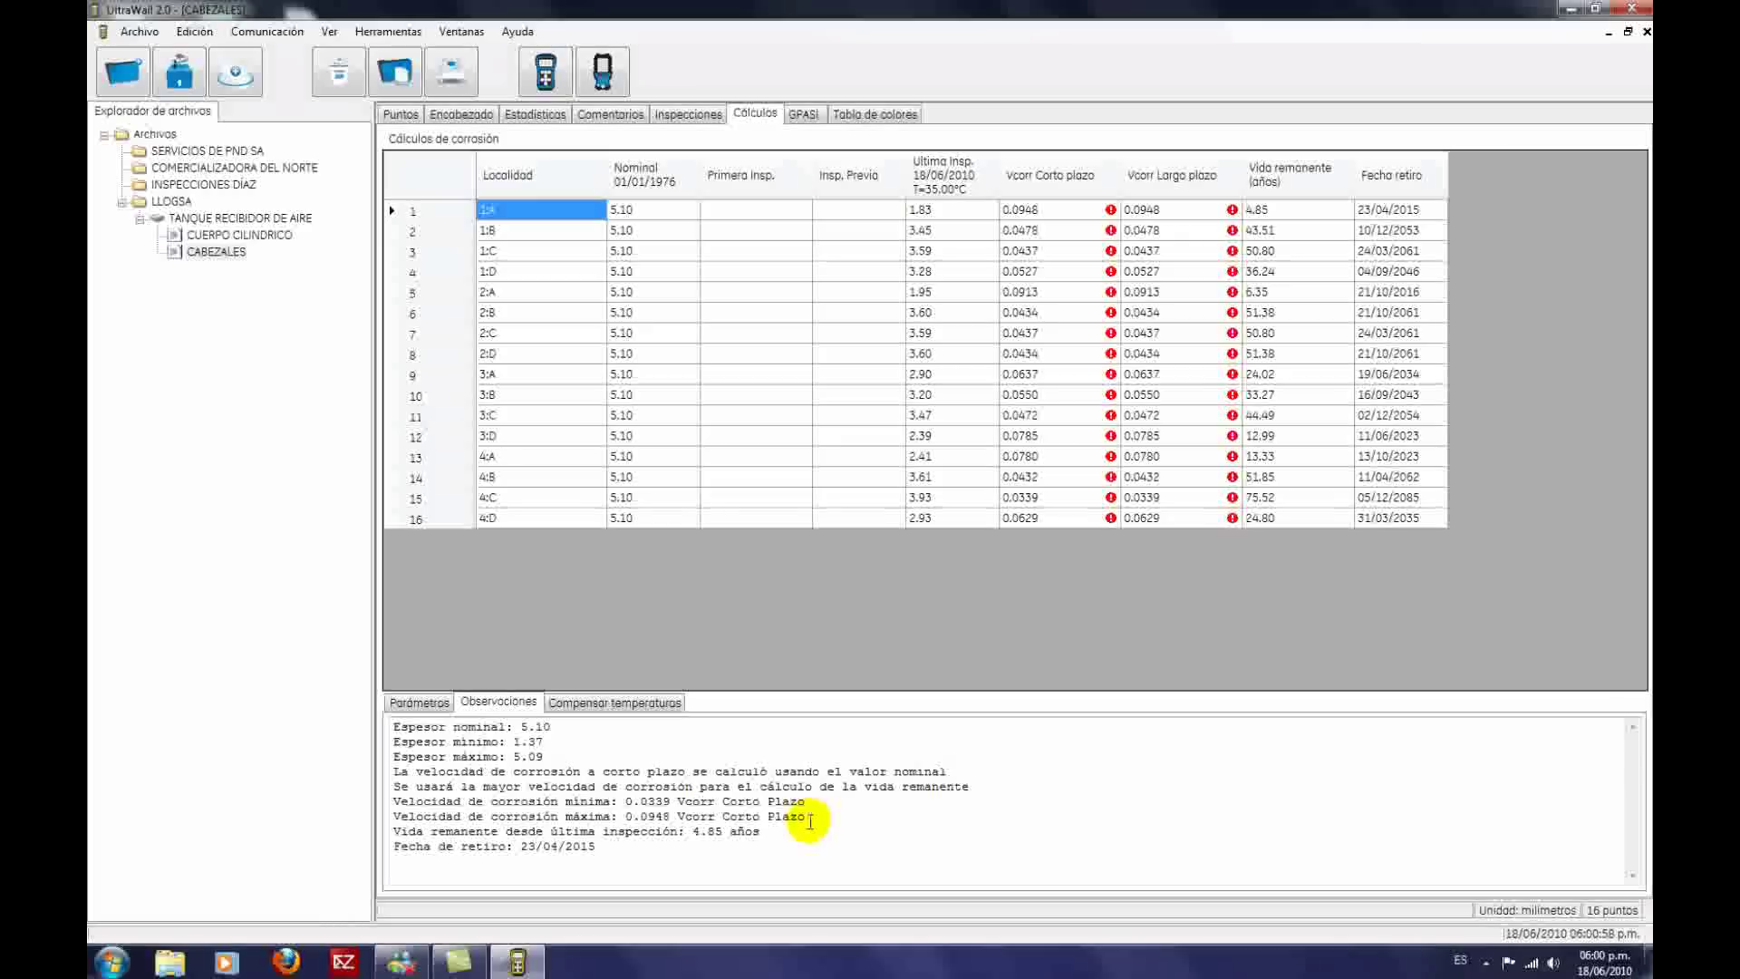
{"action": "left_click_drag", "start_coordinate": [810, 819], "coordinate": [395, 818]}
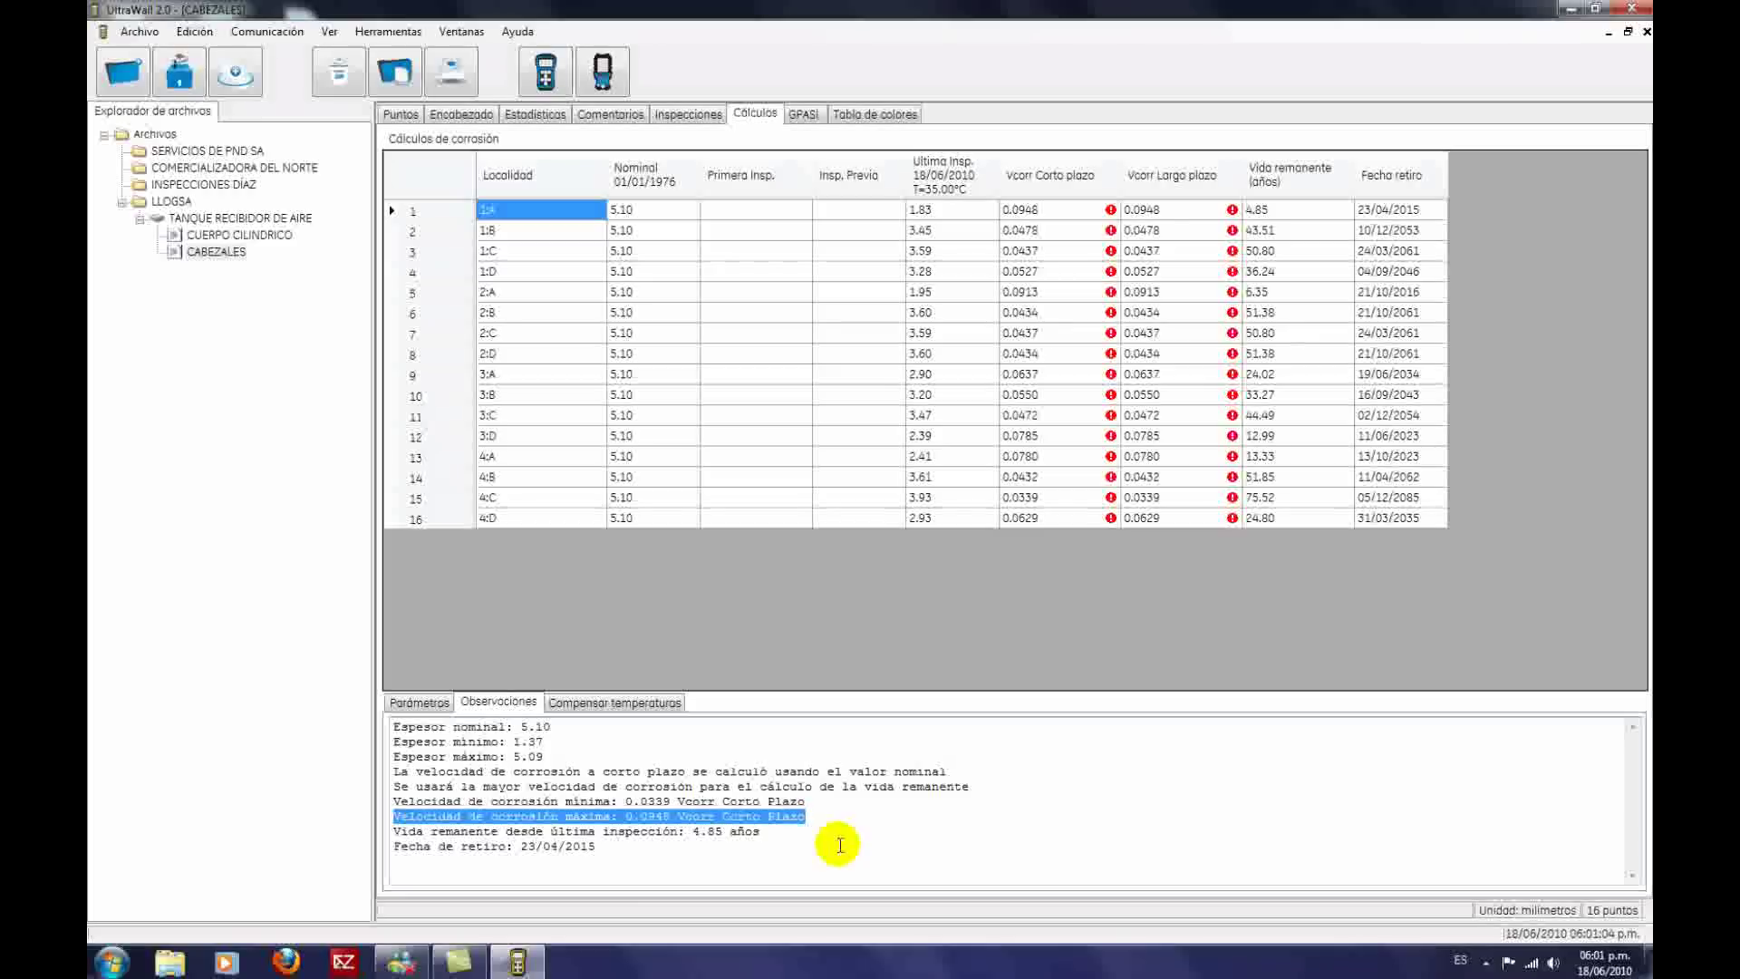
{"action": "left_click", "coordinate": [773, 836]}
{"action": "left_click_drag", "start_coordinate": [773, 836], "coordinate": [393, 832]}
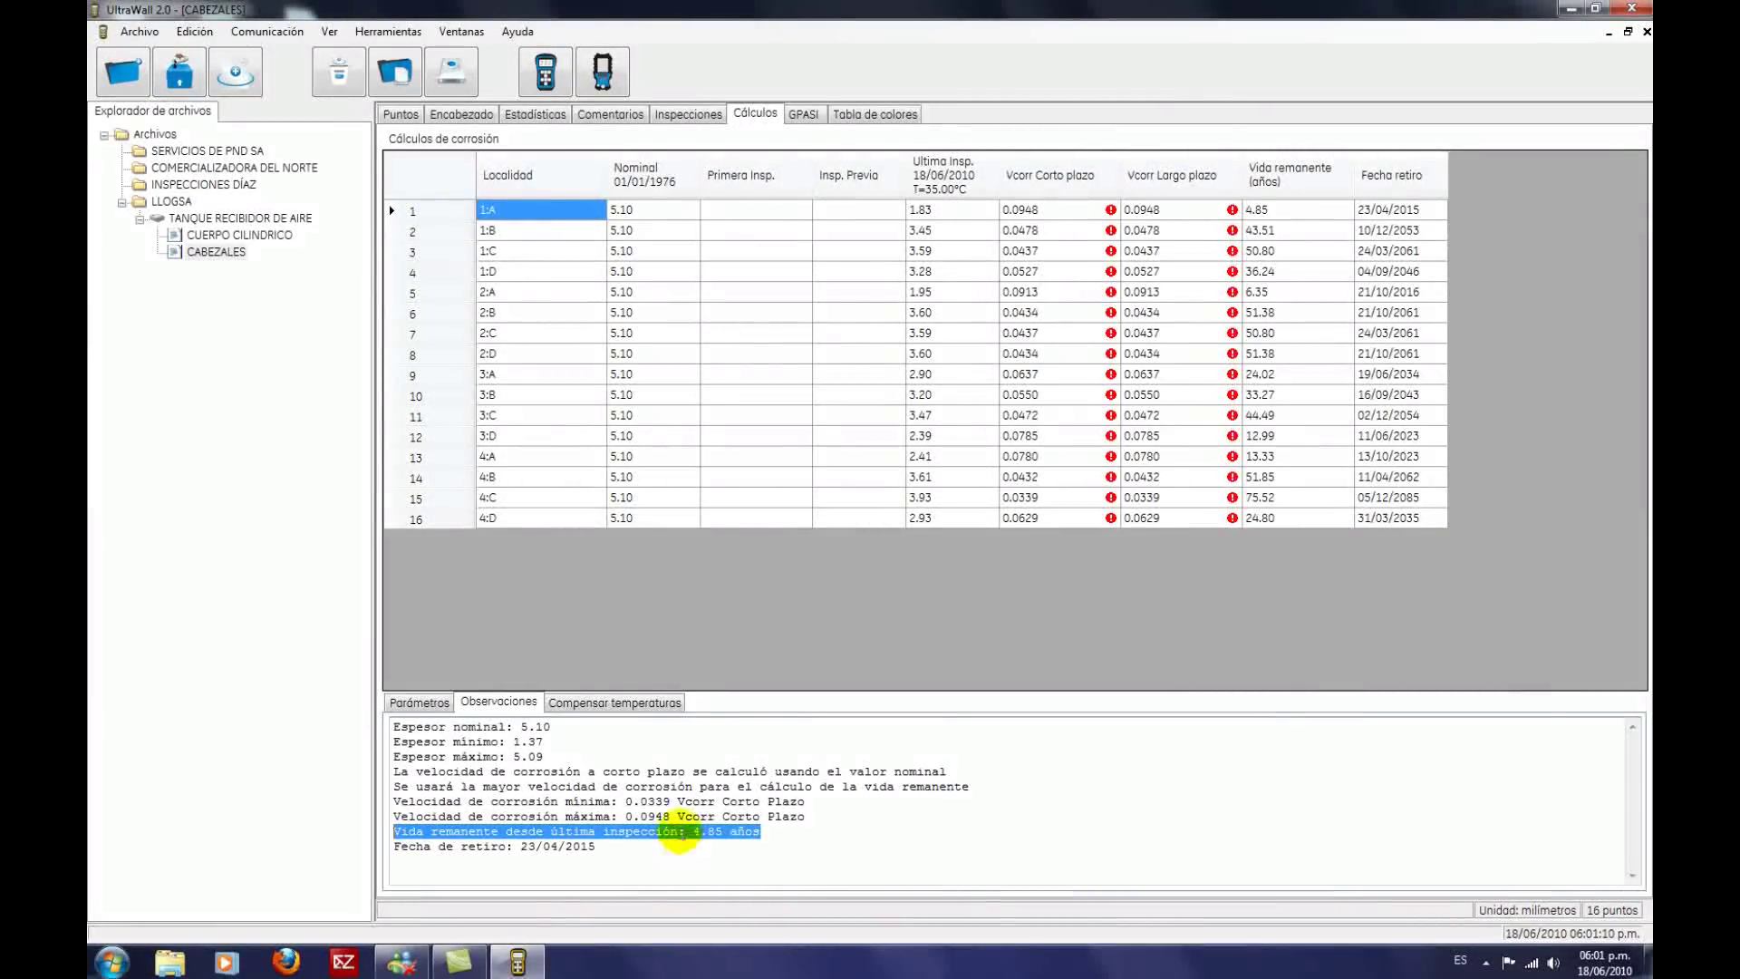
{"action": "left_click", "coordinate": [598, 848]}
{"action": "left_click_drag", "start_coordinate": [598, 848], "coordinate": [369, 847]}
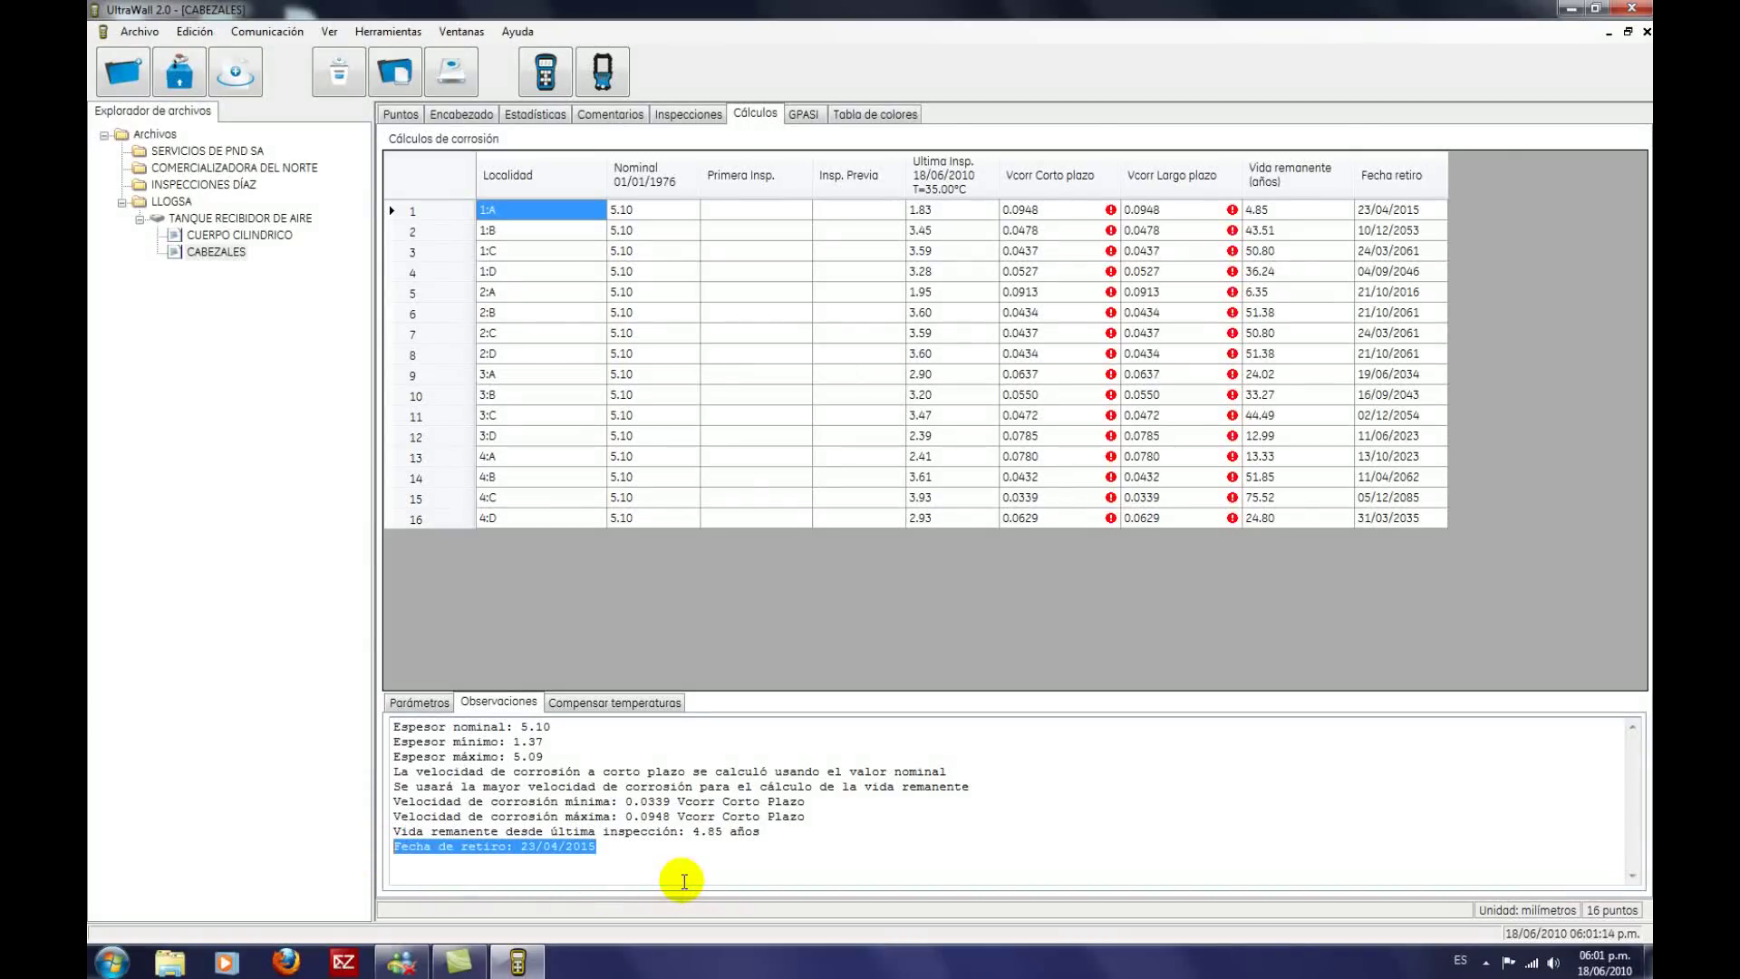
{"action": "left_click", "coordinate": [440, 706]}
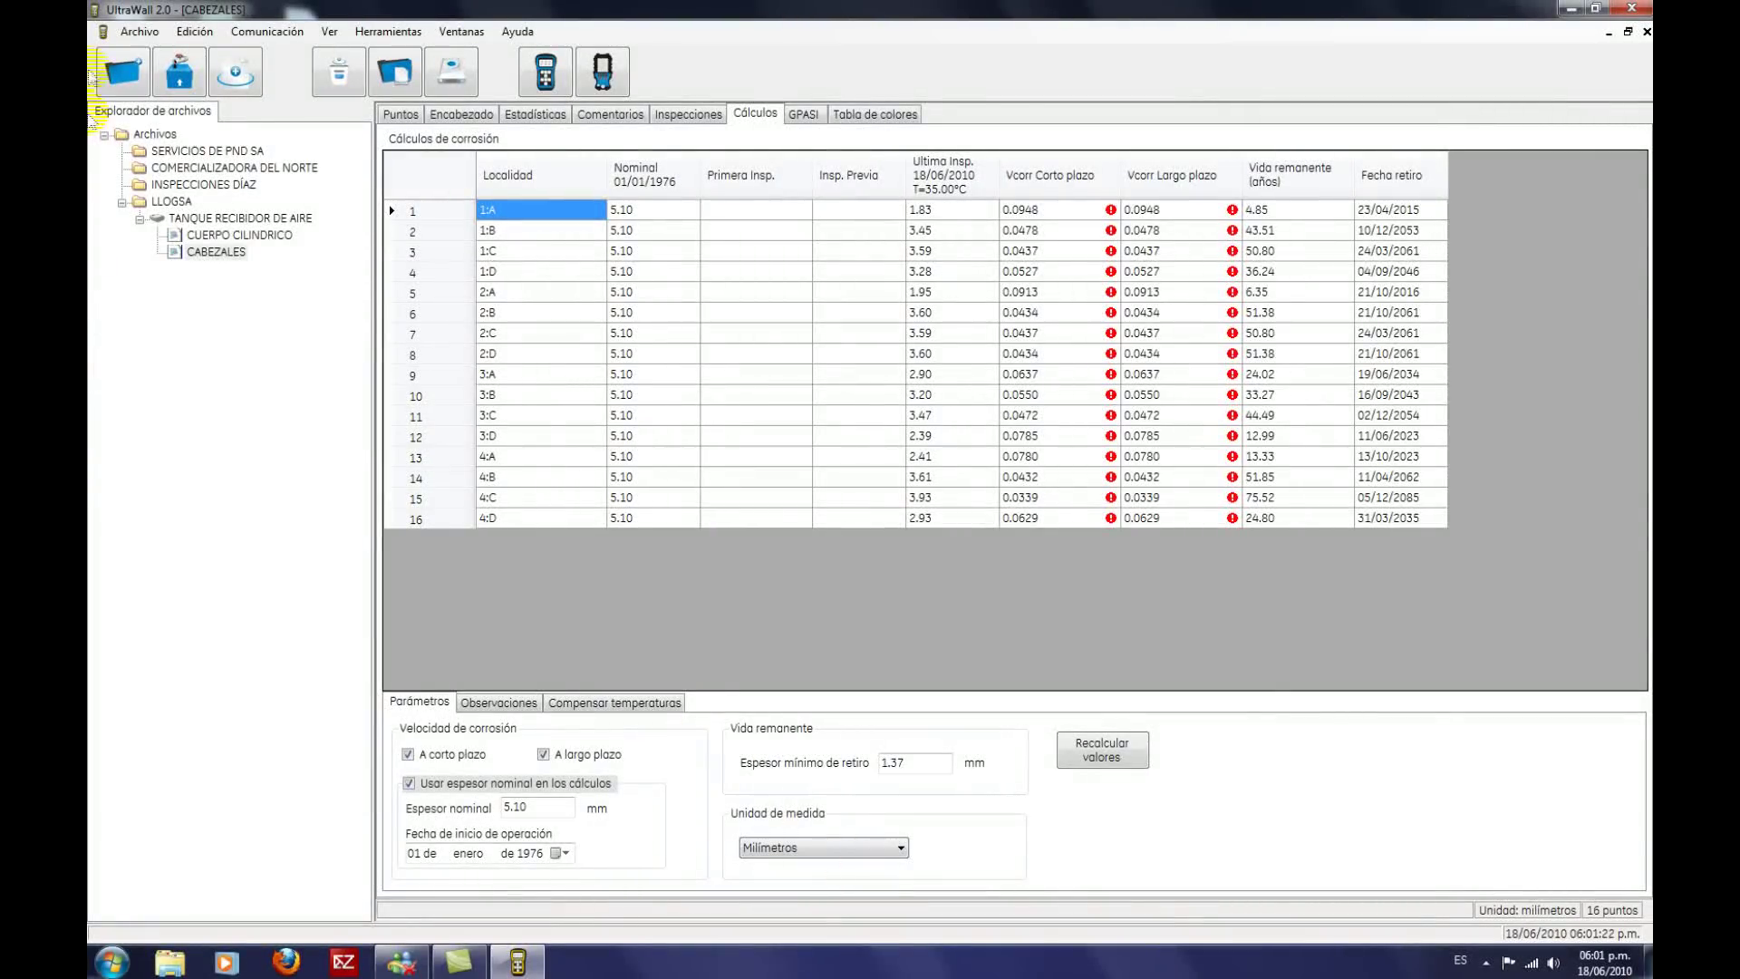
Step: Review the Encabezado de reporte title and subtitle fields, then accept the header
{"action": "left_click", "coordinate": [161, 36]}
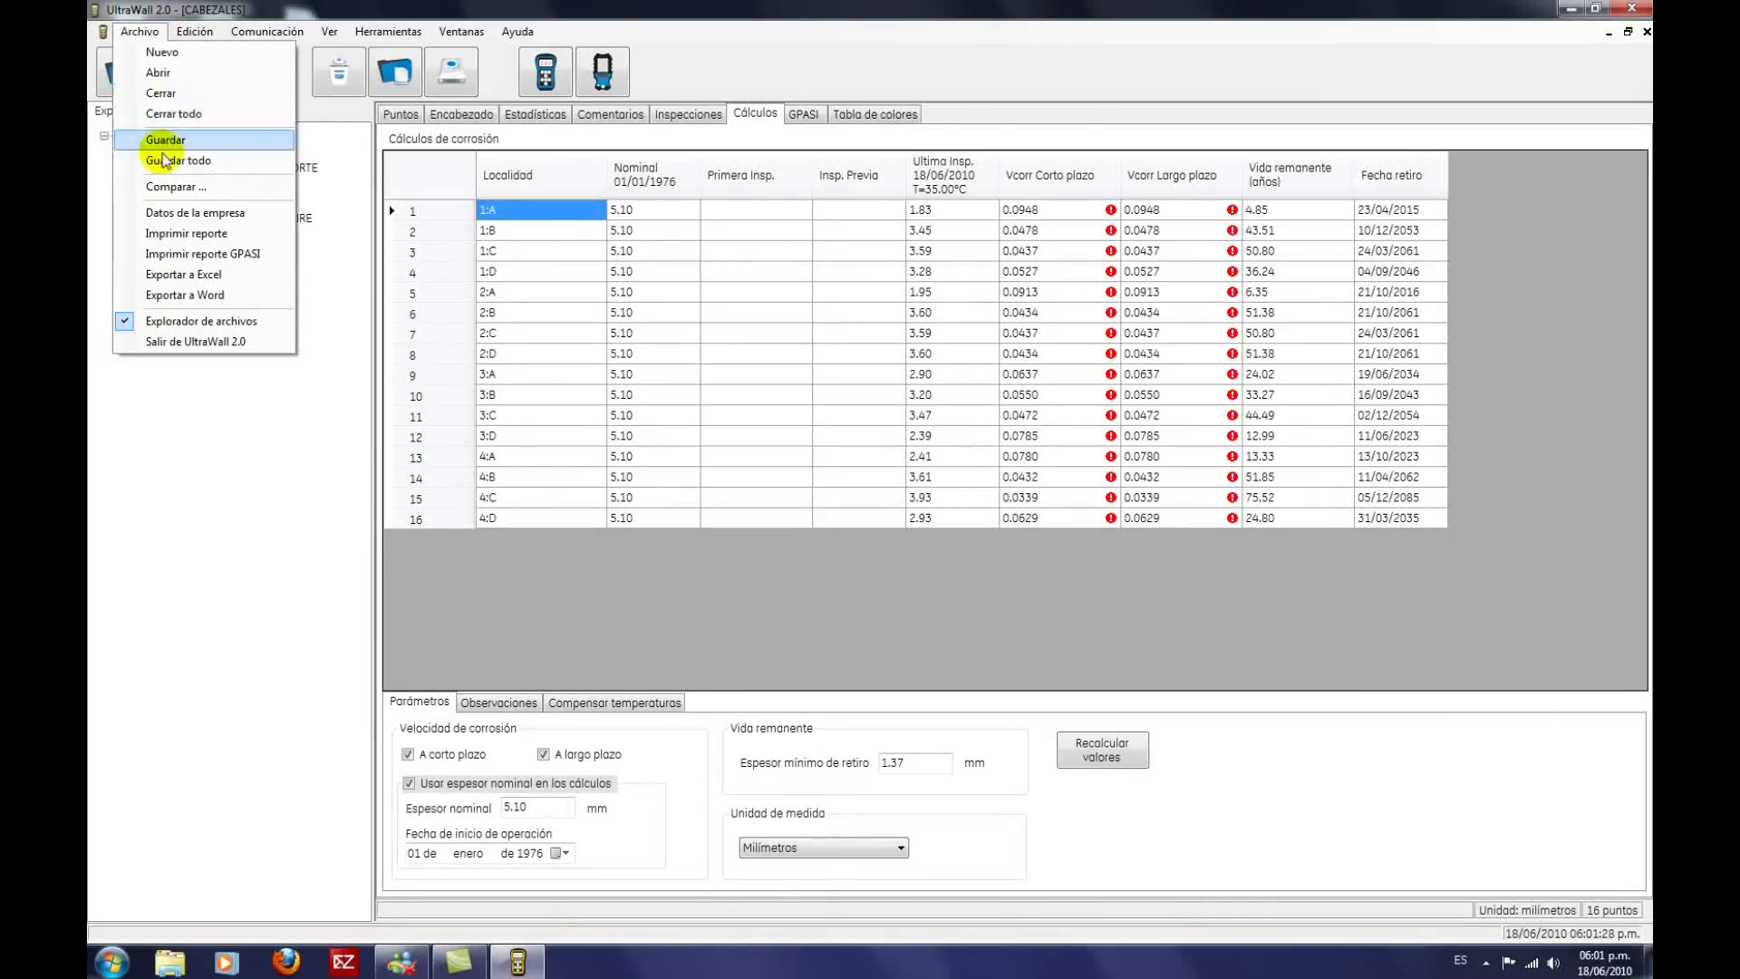
{"action": "left_click", "coordinate": [176, 208]}
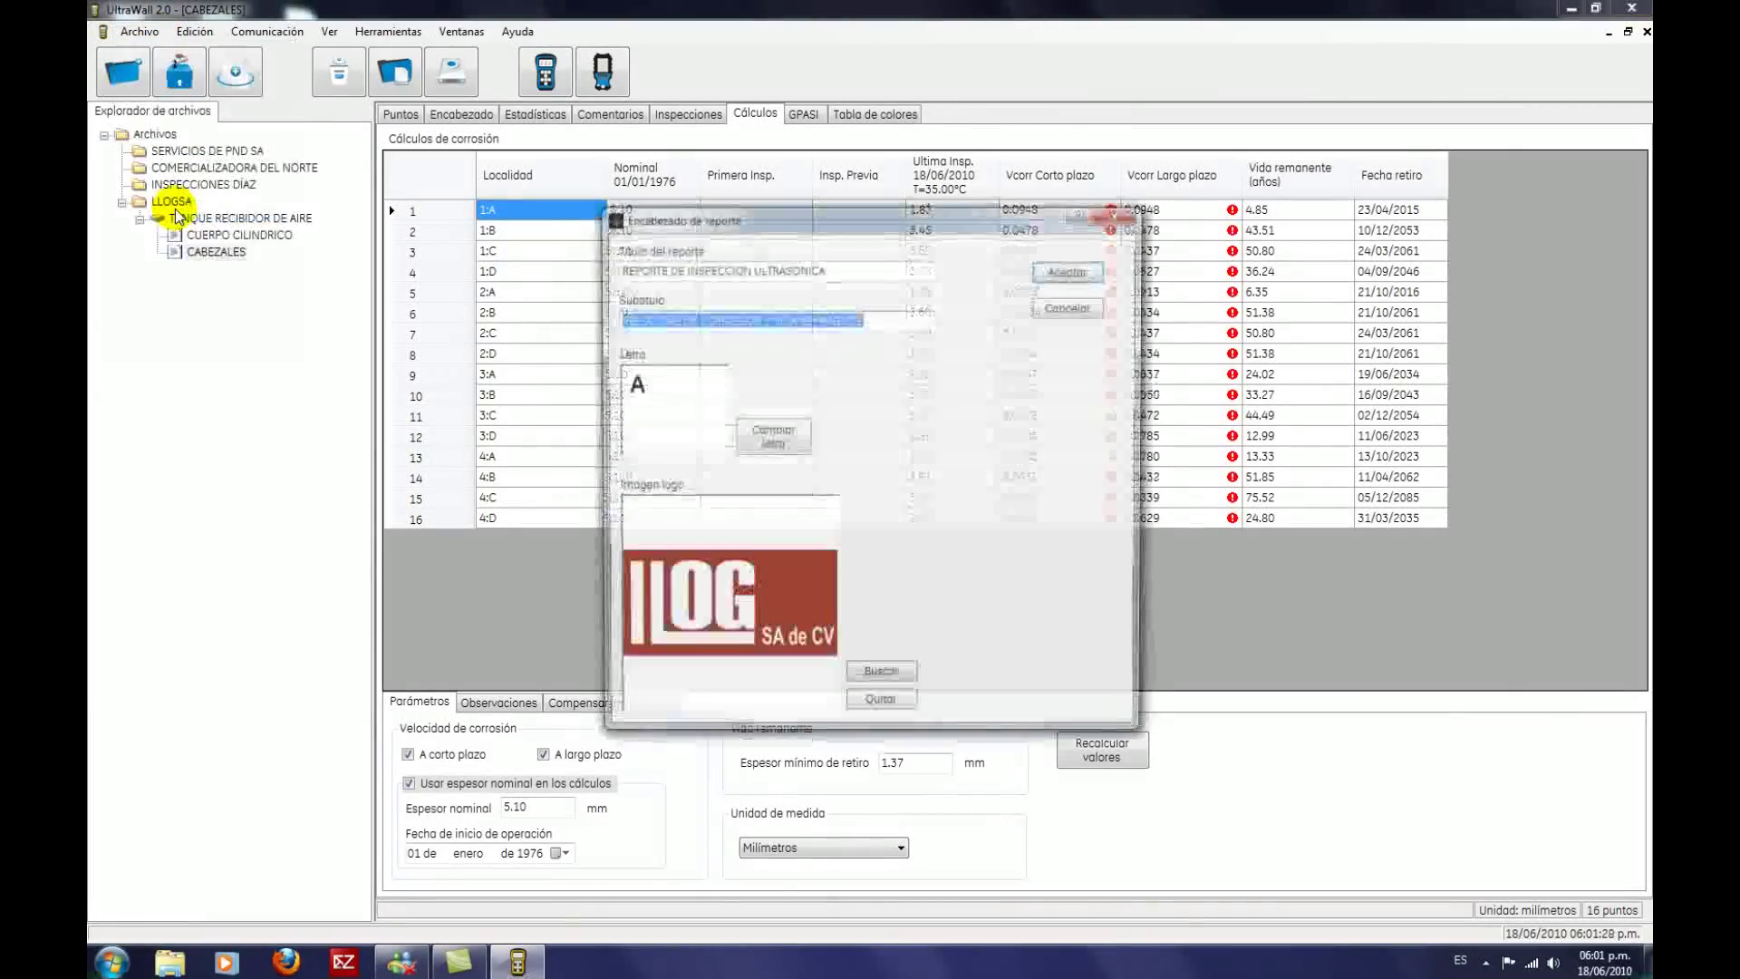
{"action": "left_click", "coordinate": [870, 266]}
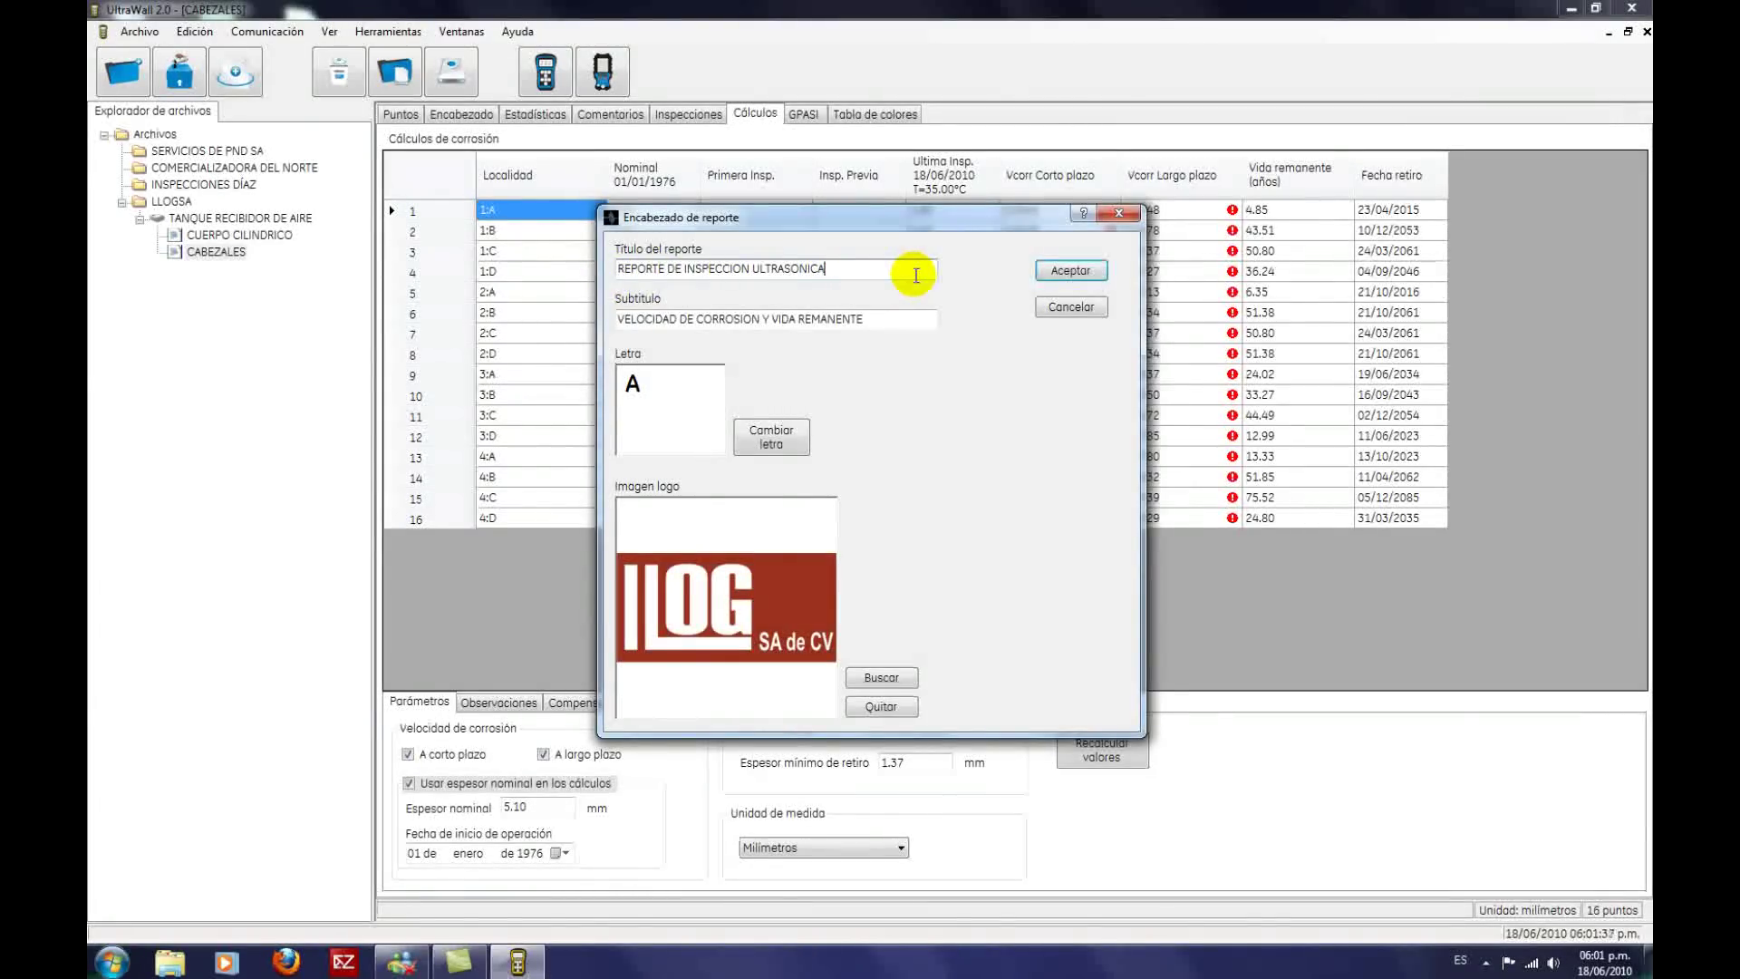
{"action": "left_click", "coordinate": [930, 322]}
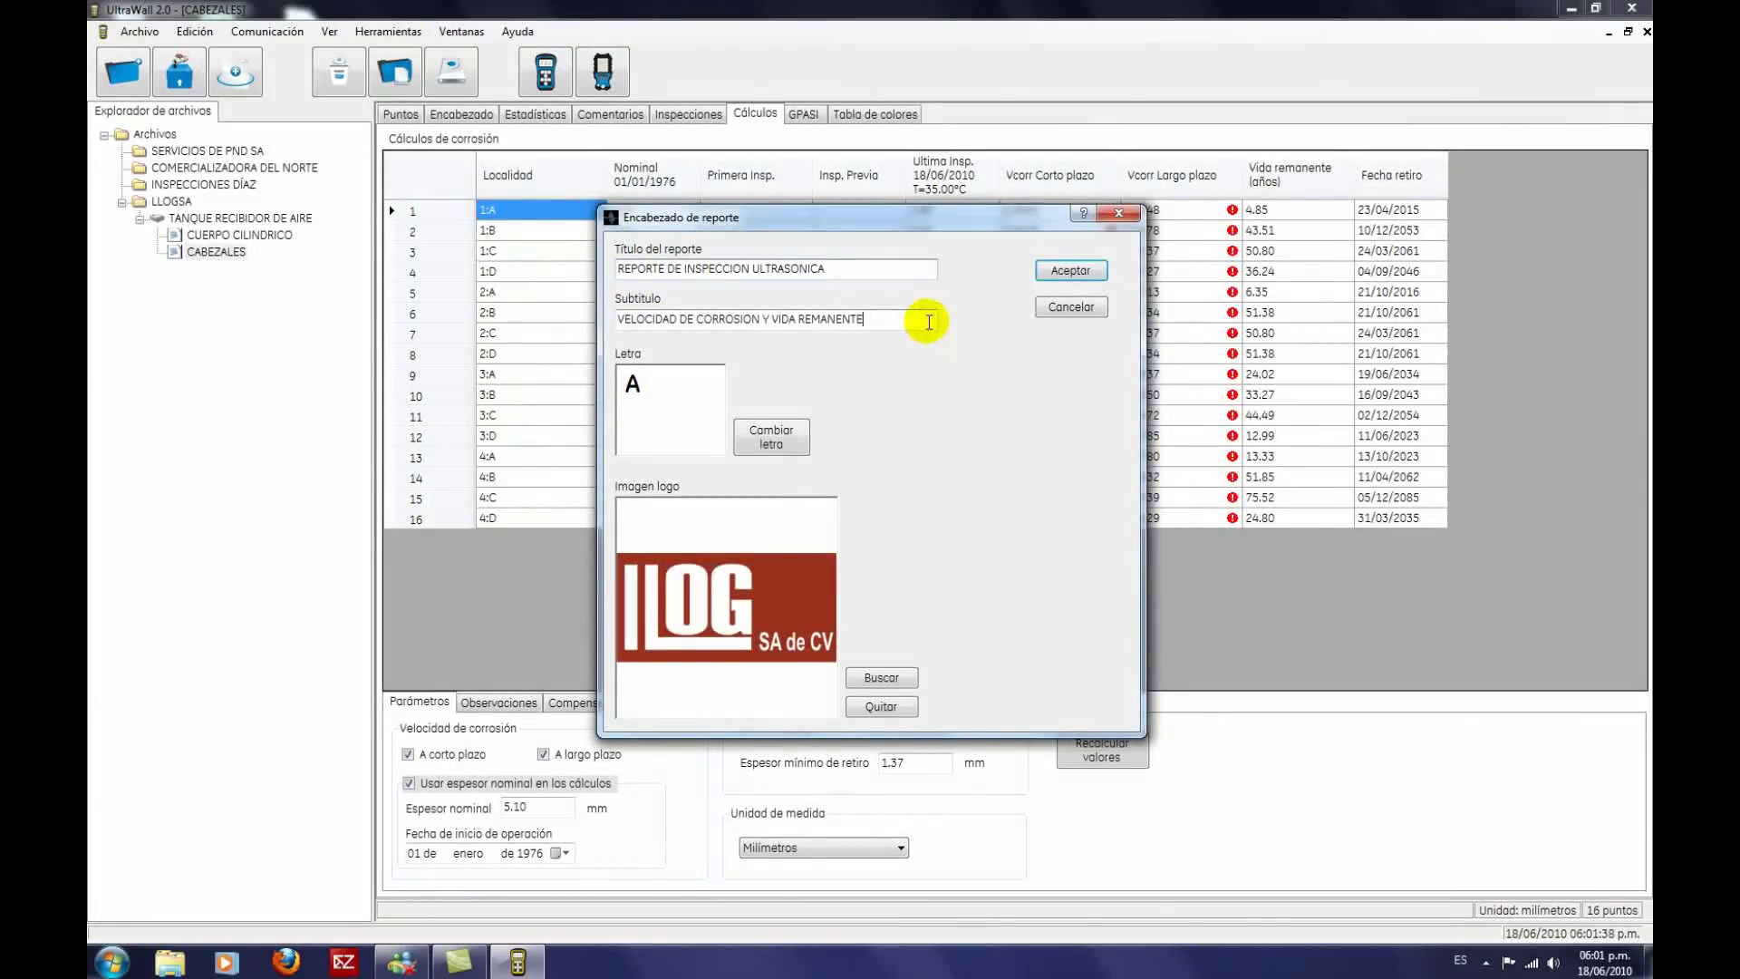
{"action": "left_click", "coordinate": [1053, 274]}
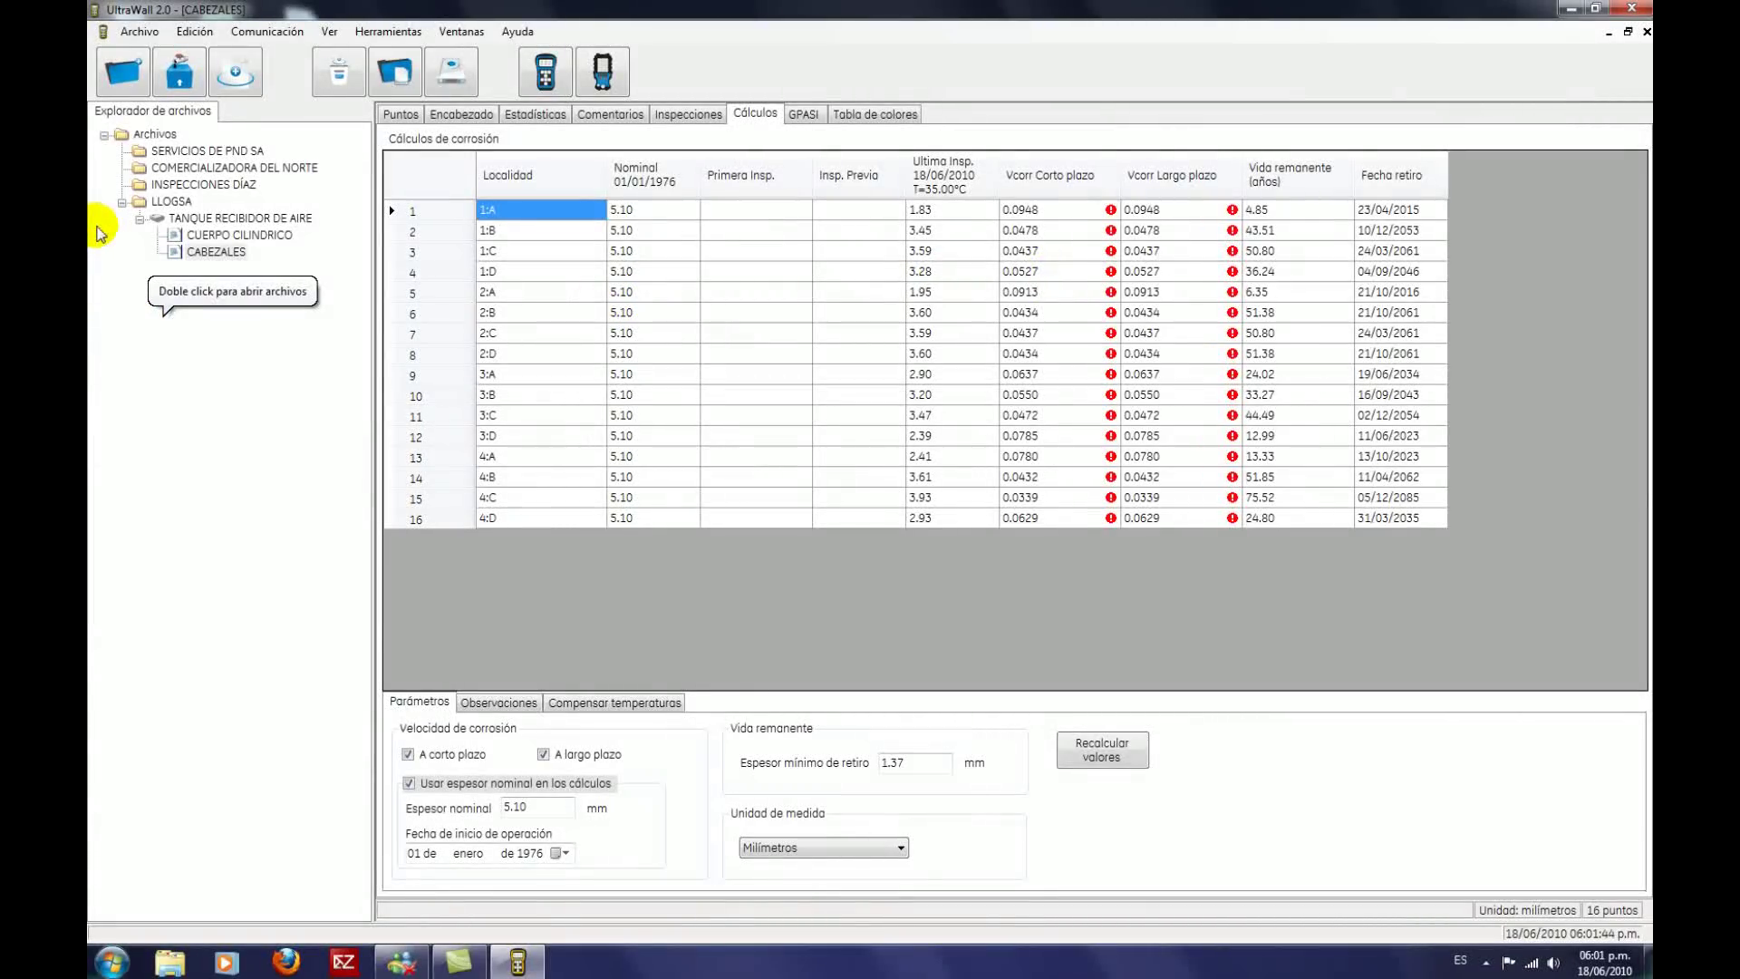
Step: Start the printed report and load the saved TANQUE-AIRE.dat values into it
{"action": "left_click", "coordinate": [148, 39]}
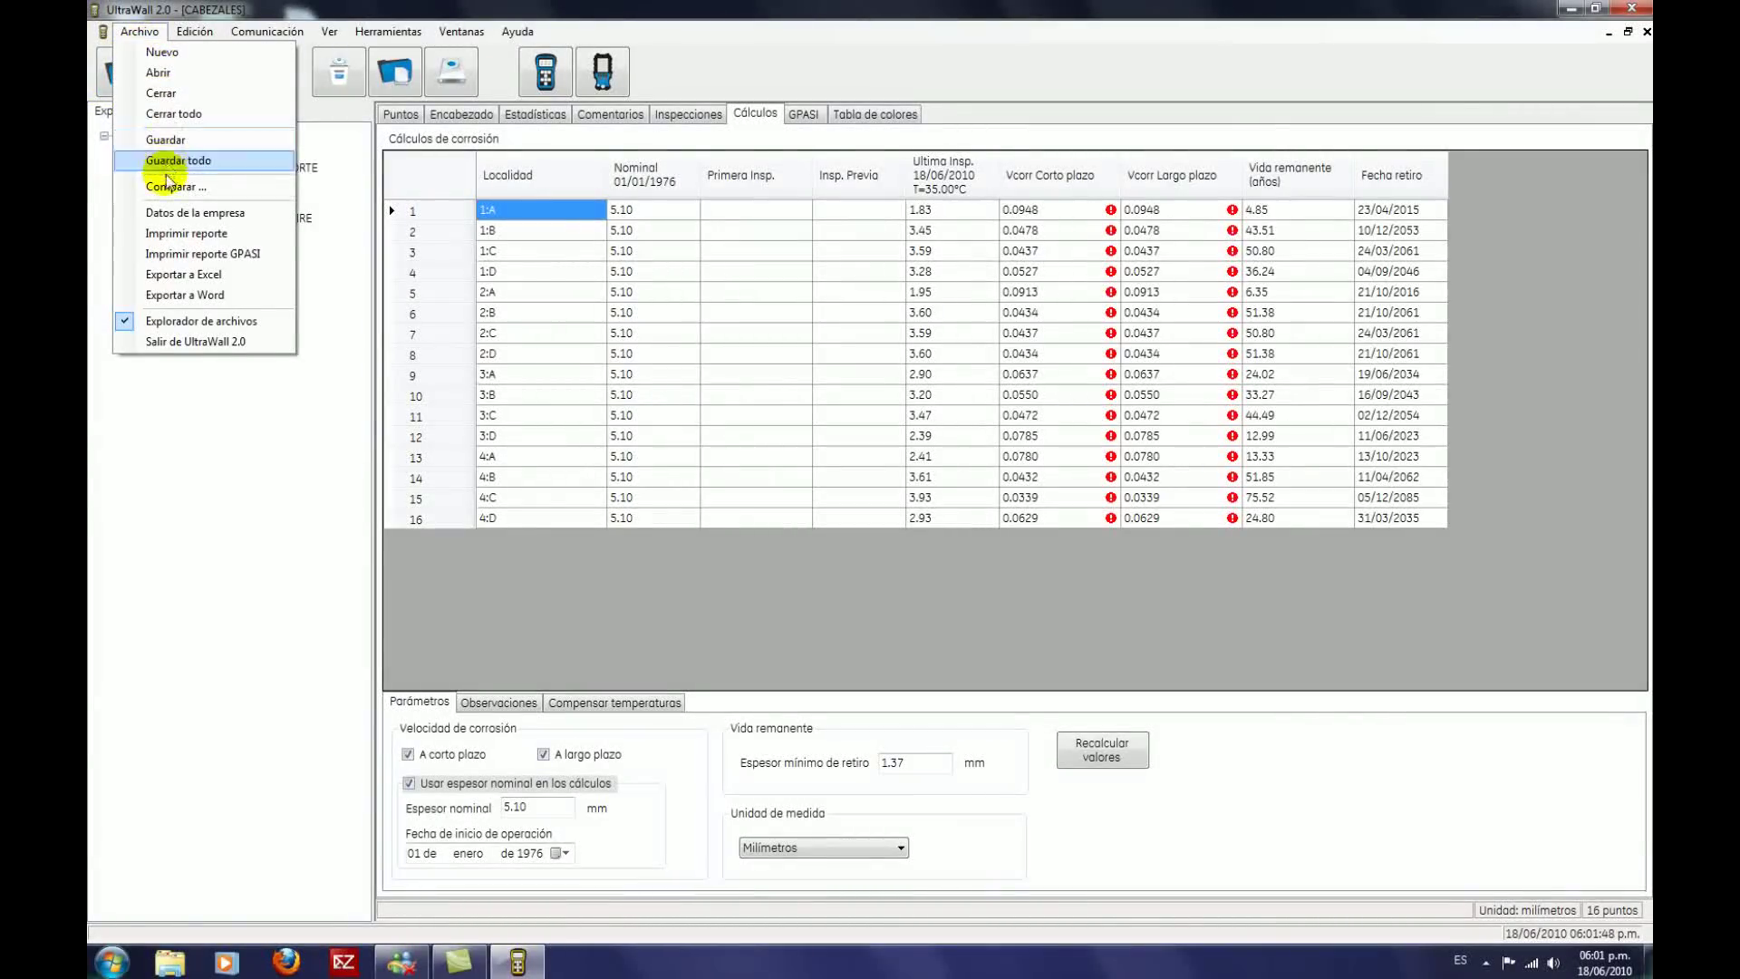
{"action": "left_click", "coordinate": [171, 234]}
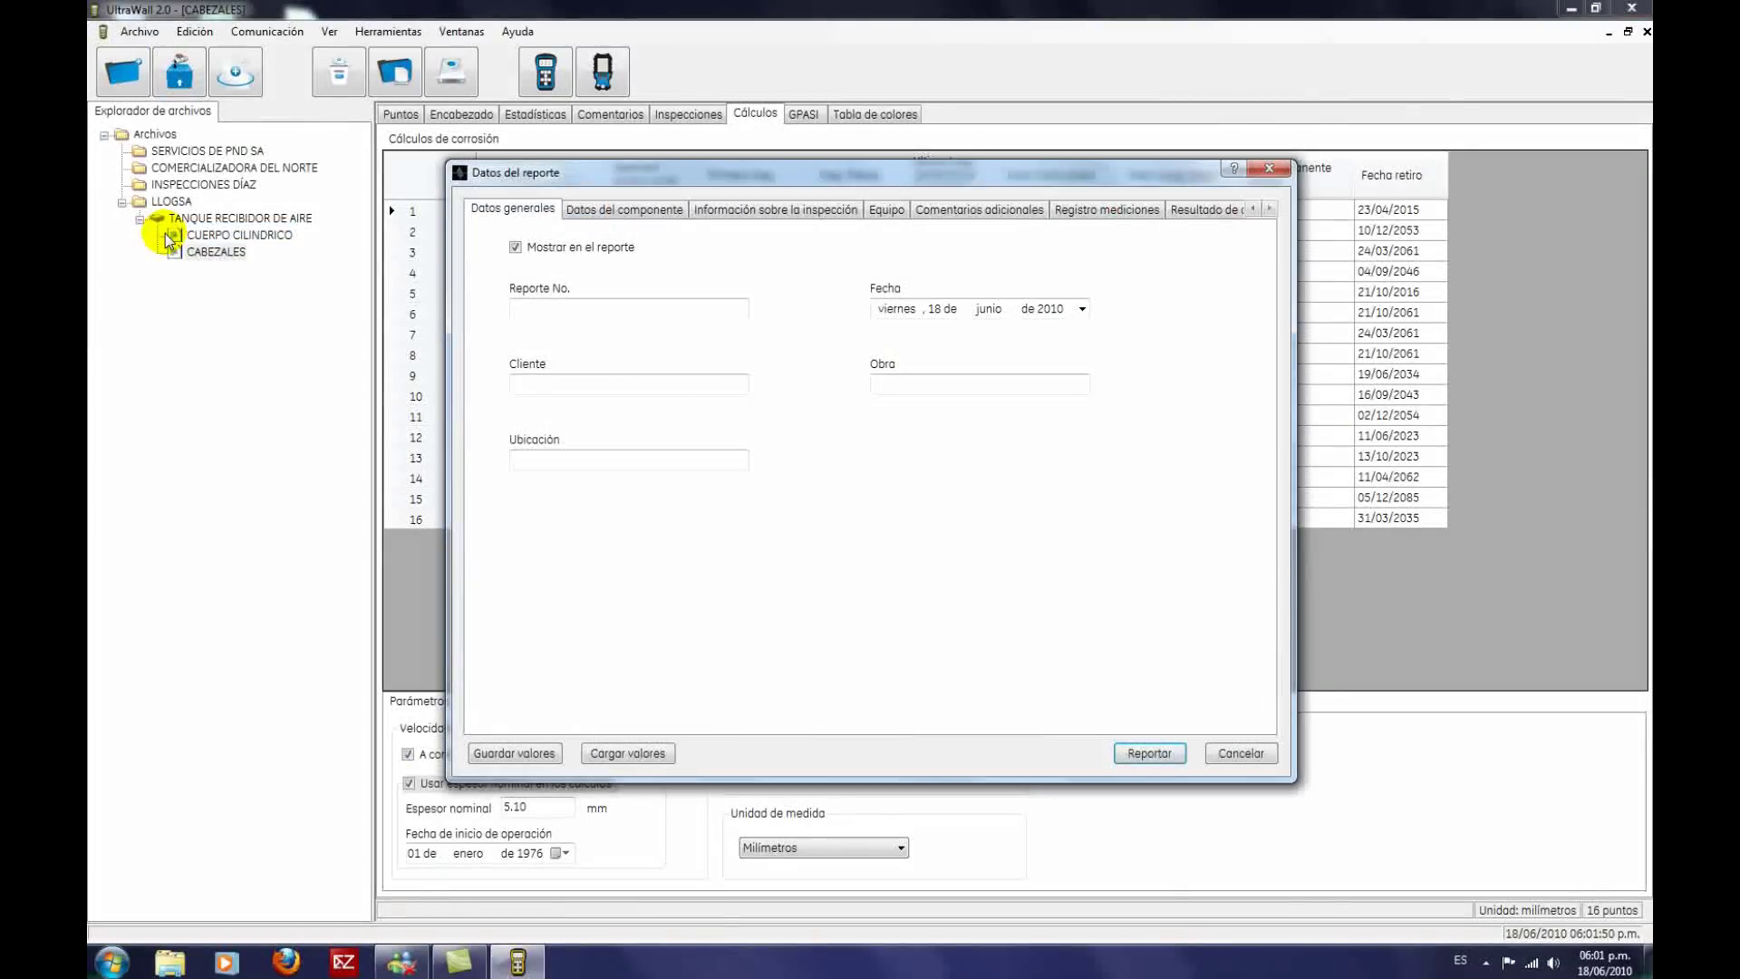
{"action": "left_click", "coordinate": [648, 758]}
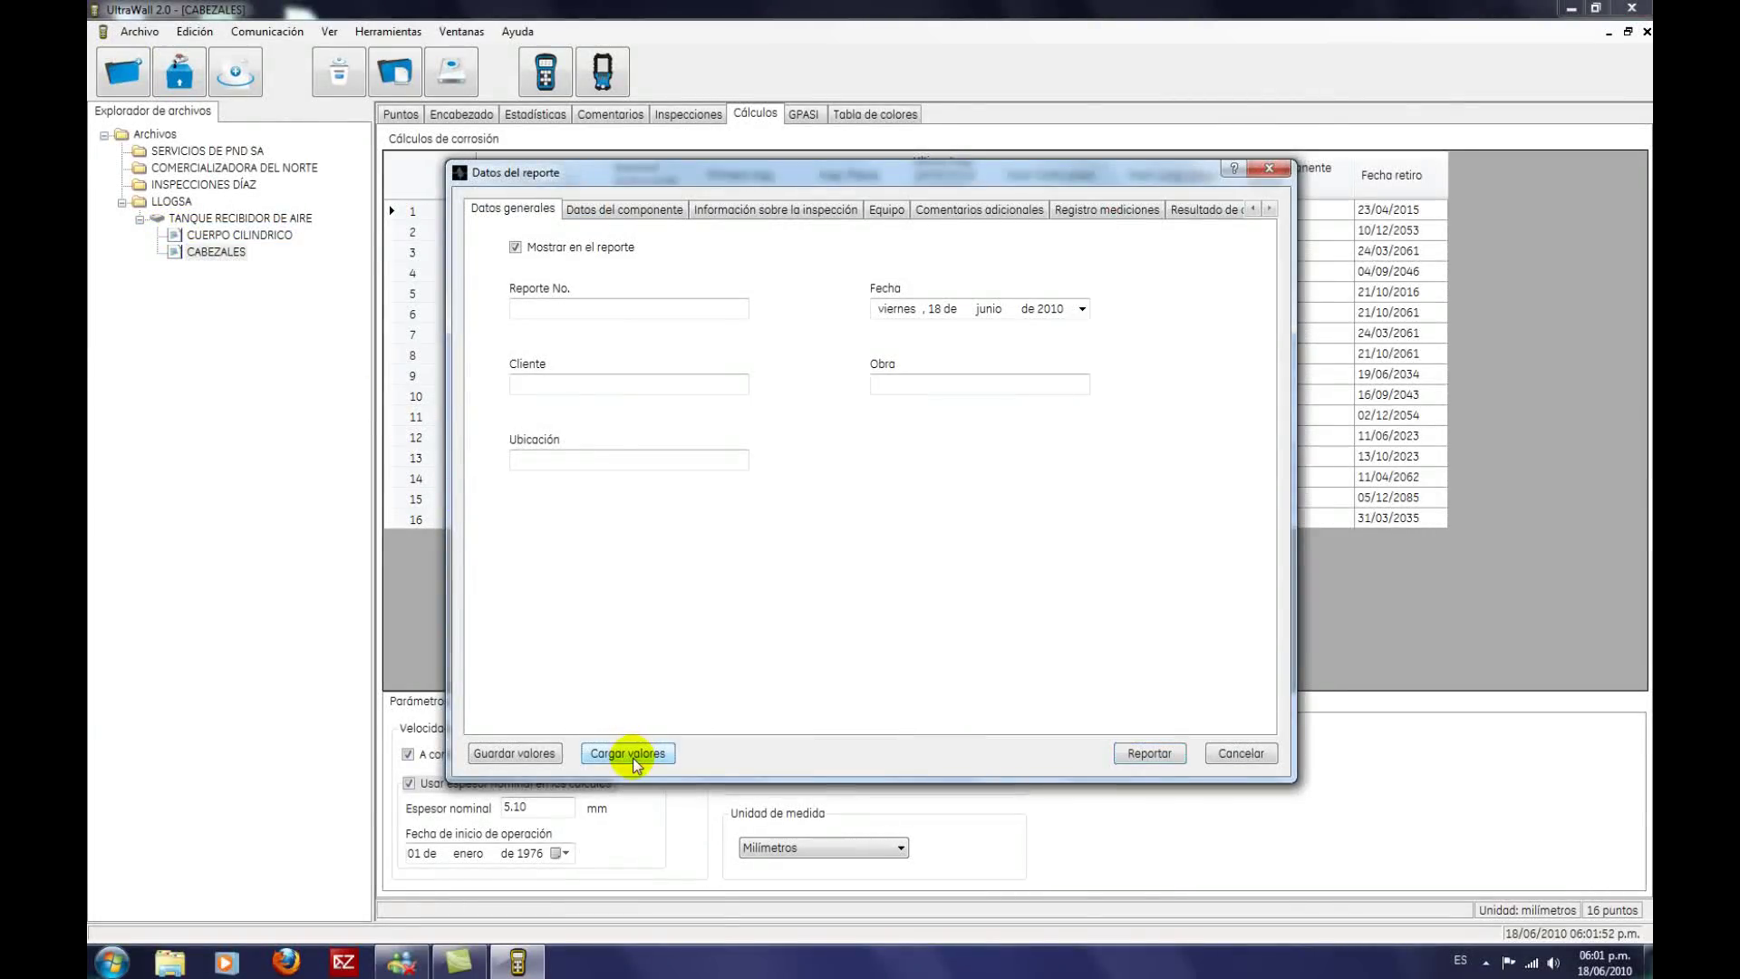
{"action": "left_click", "coordinate": [693, 335]}
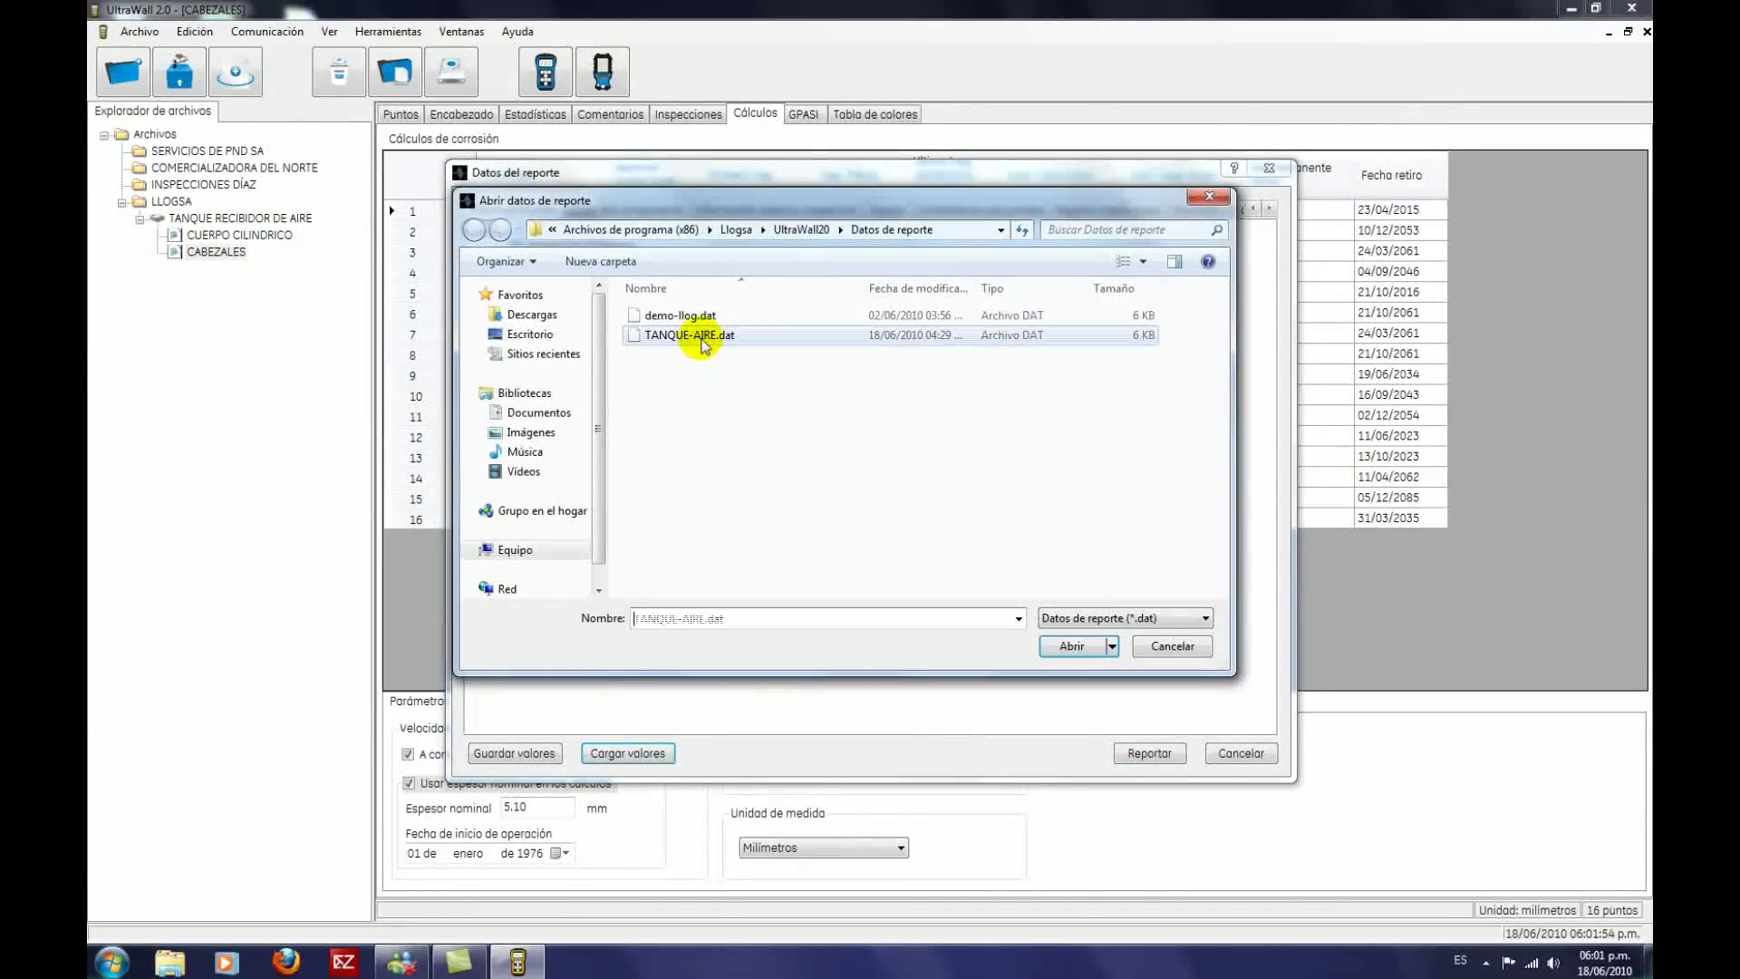
{"action": "left_click", "coordinate": [1070, 646]}
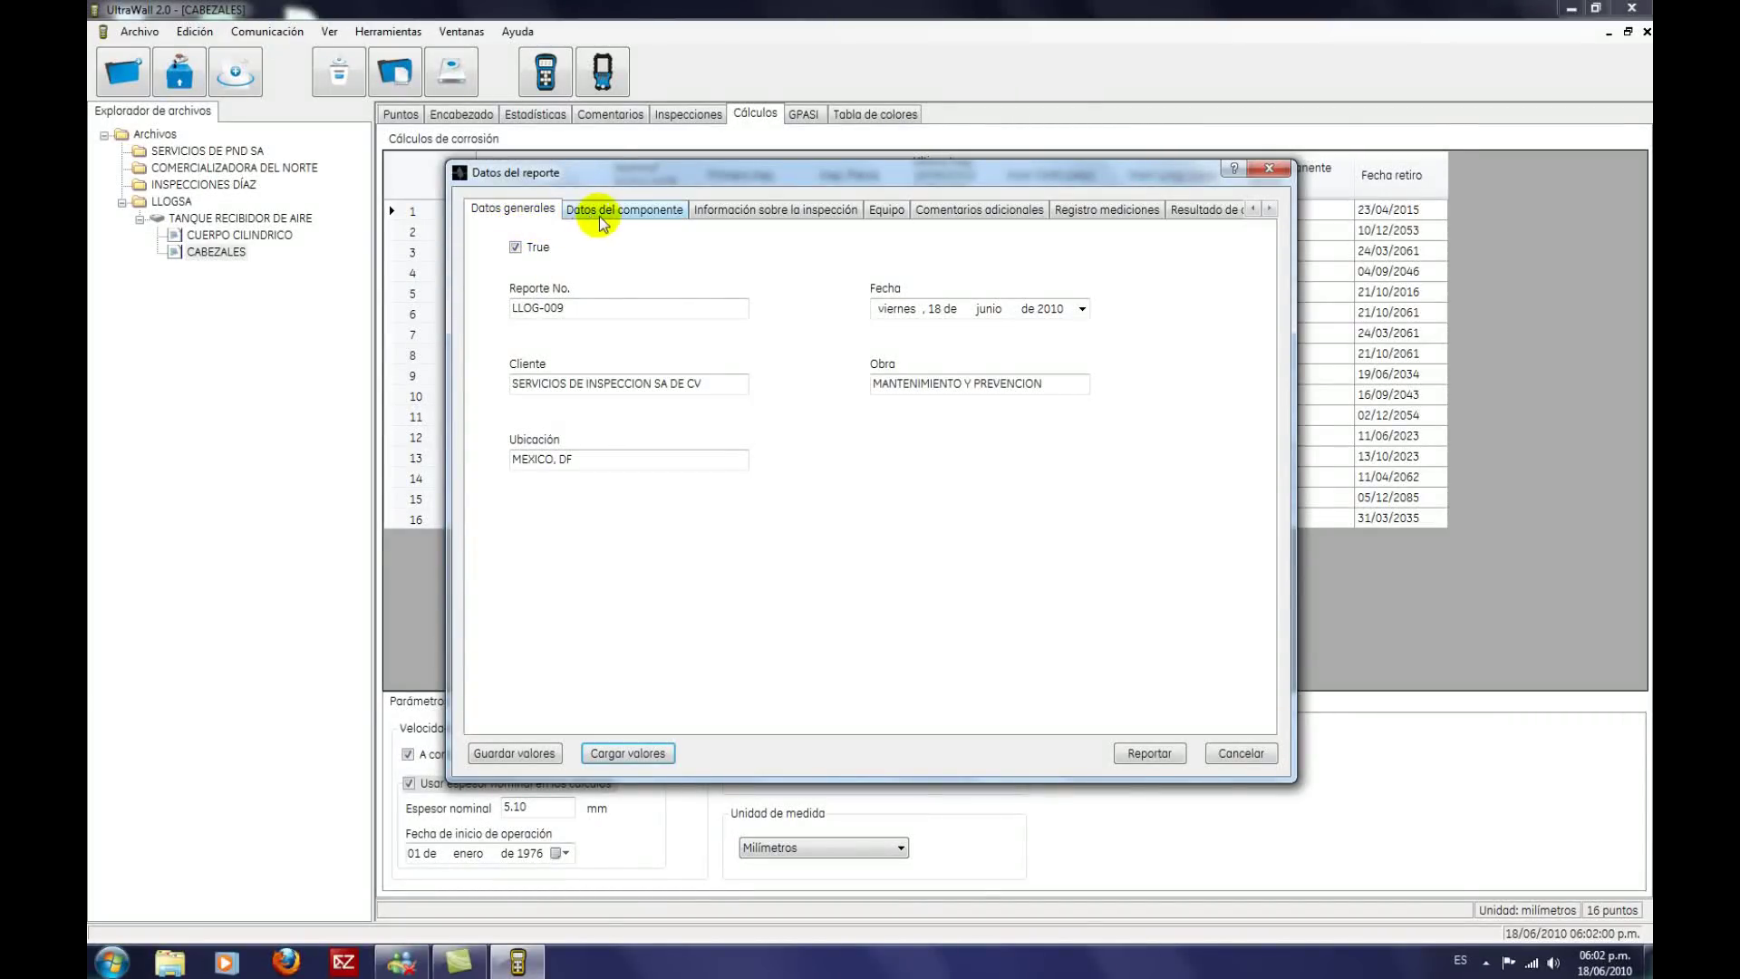
Step: Review the component, inspection, equipment, measurement, calculation and signatures sections in turn
{"action": "left_click", "coordinate": [656, 212]}
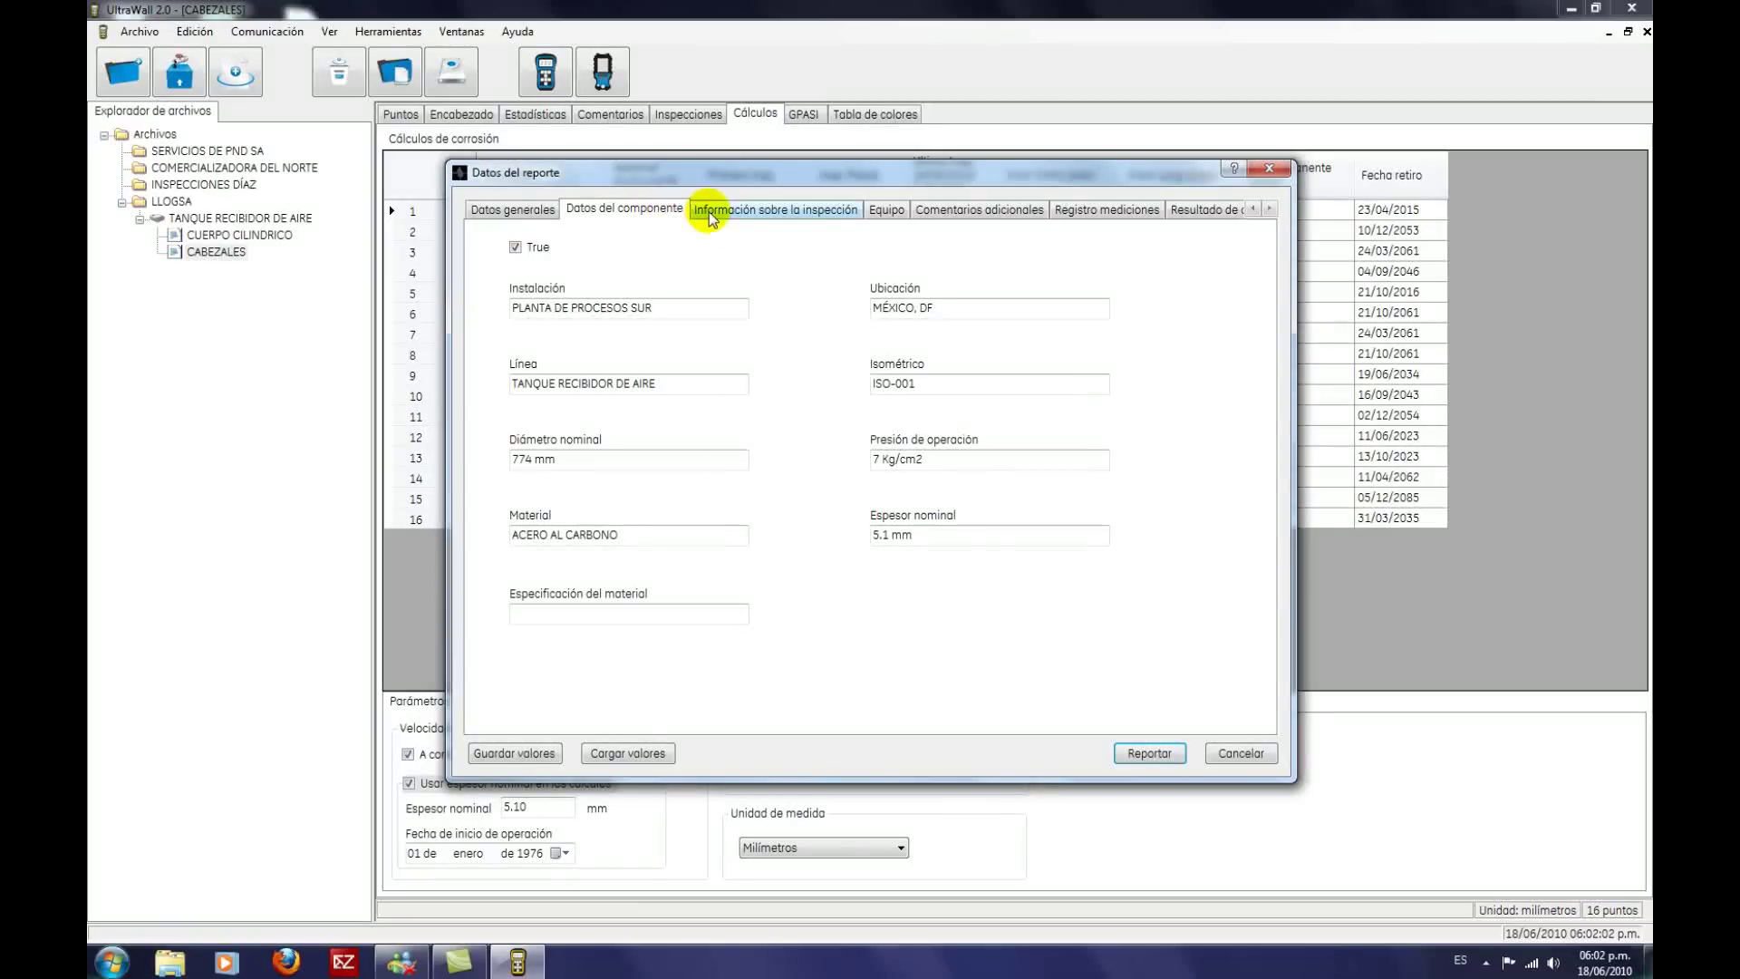
{"action": "left_click", "coordinate": [823, 218]}
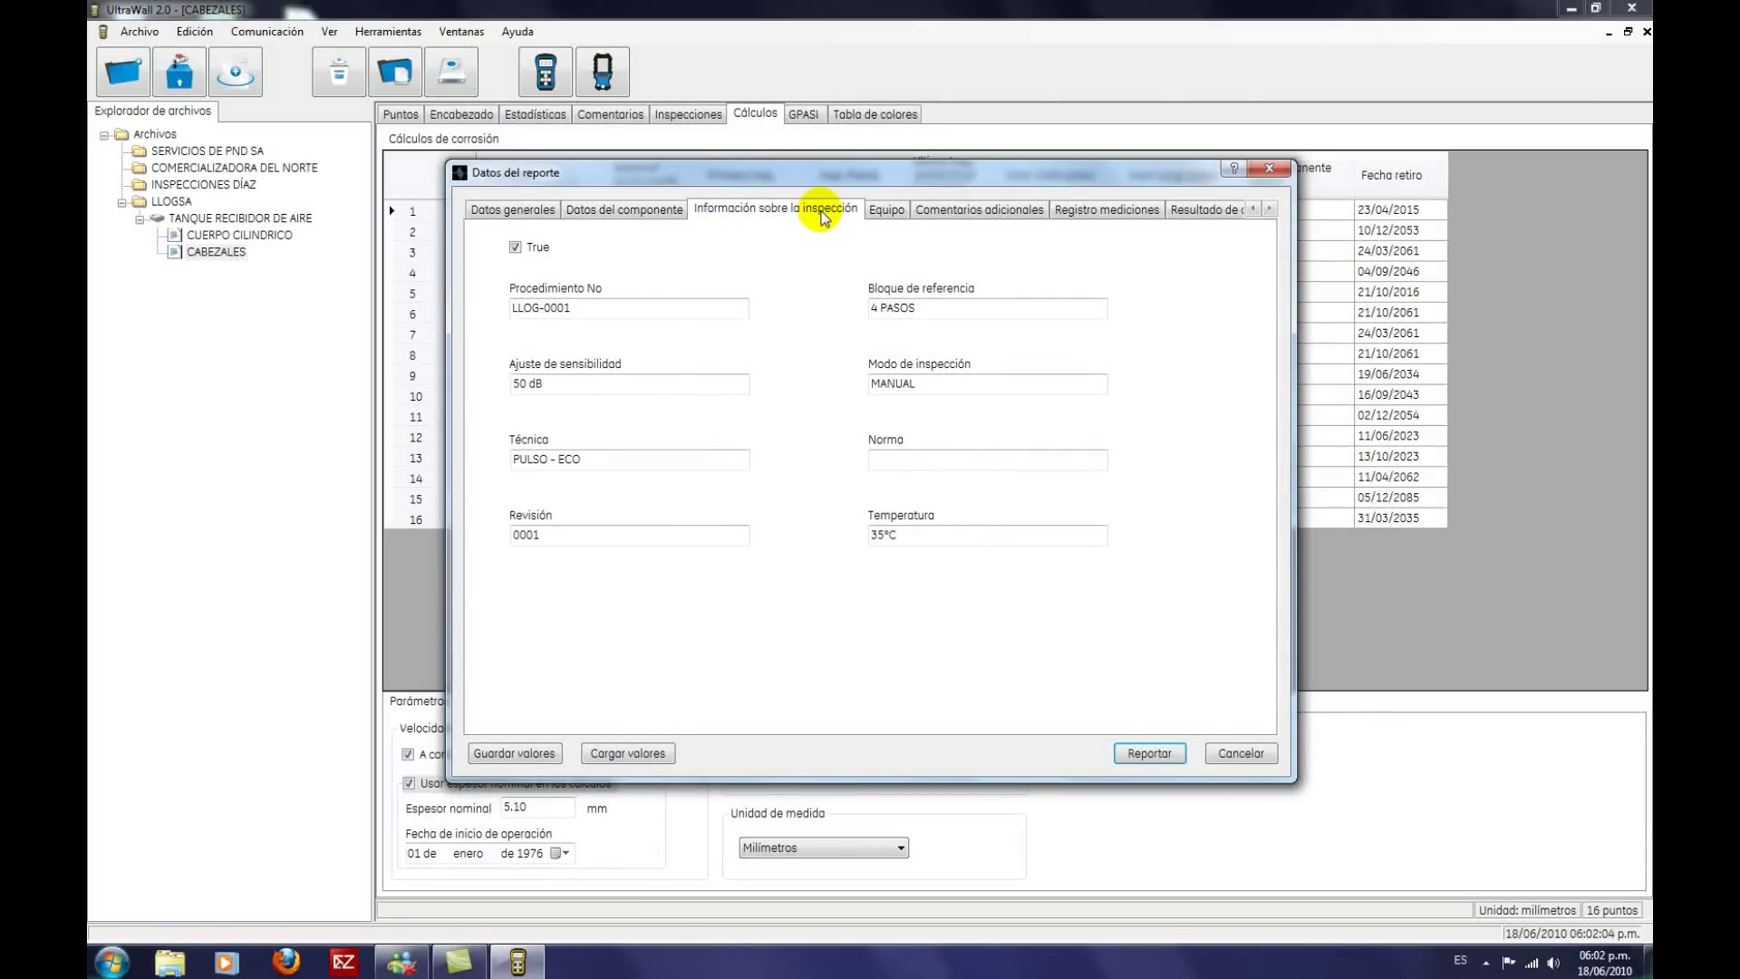
{"action": "left_click", "coordinate": [889, 212]}
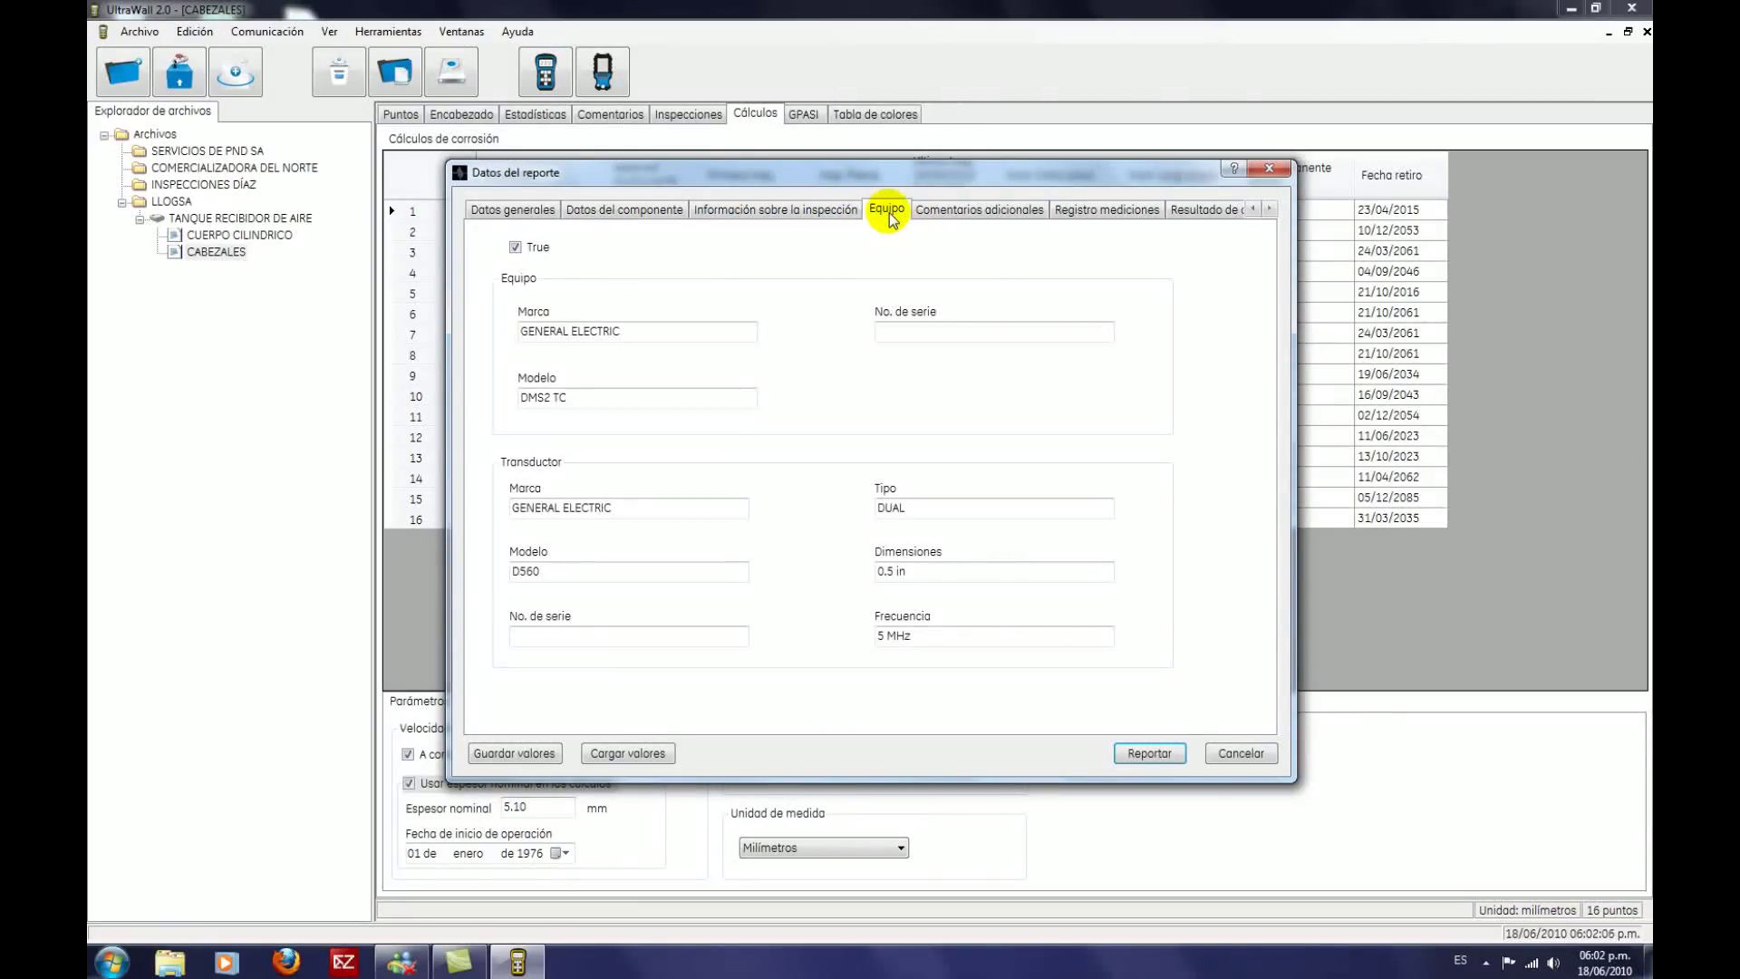
{"action": "left_click", "coordinate": [1091, 211]}
{"action": "left_click", "coordinate": [1204, 211]}
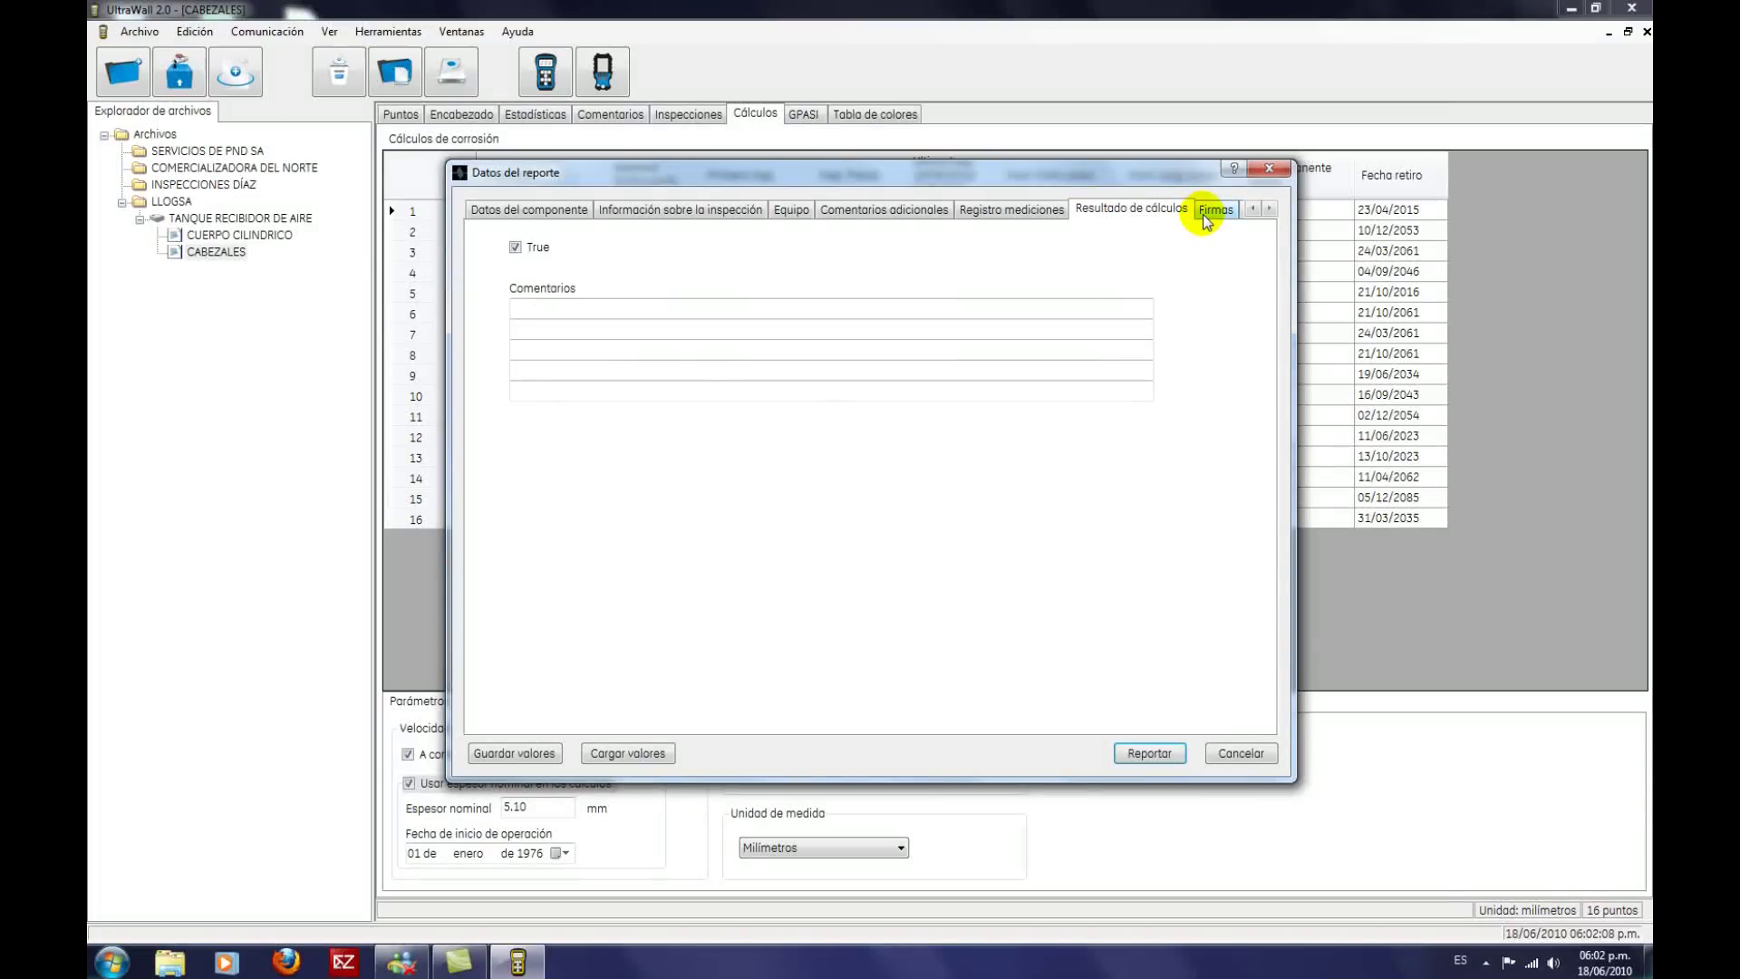
{"action": "left_click", "coordinate": [1206, 215]}
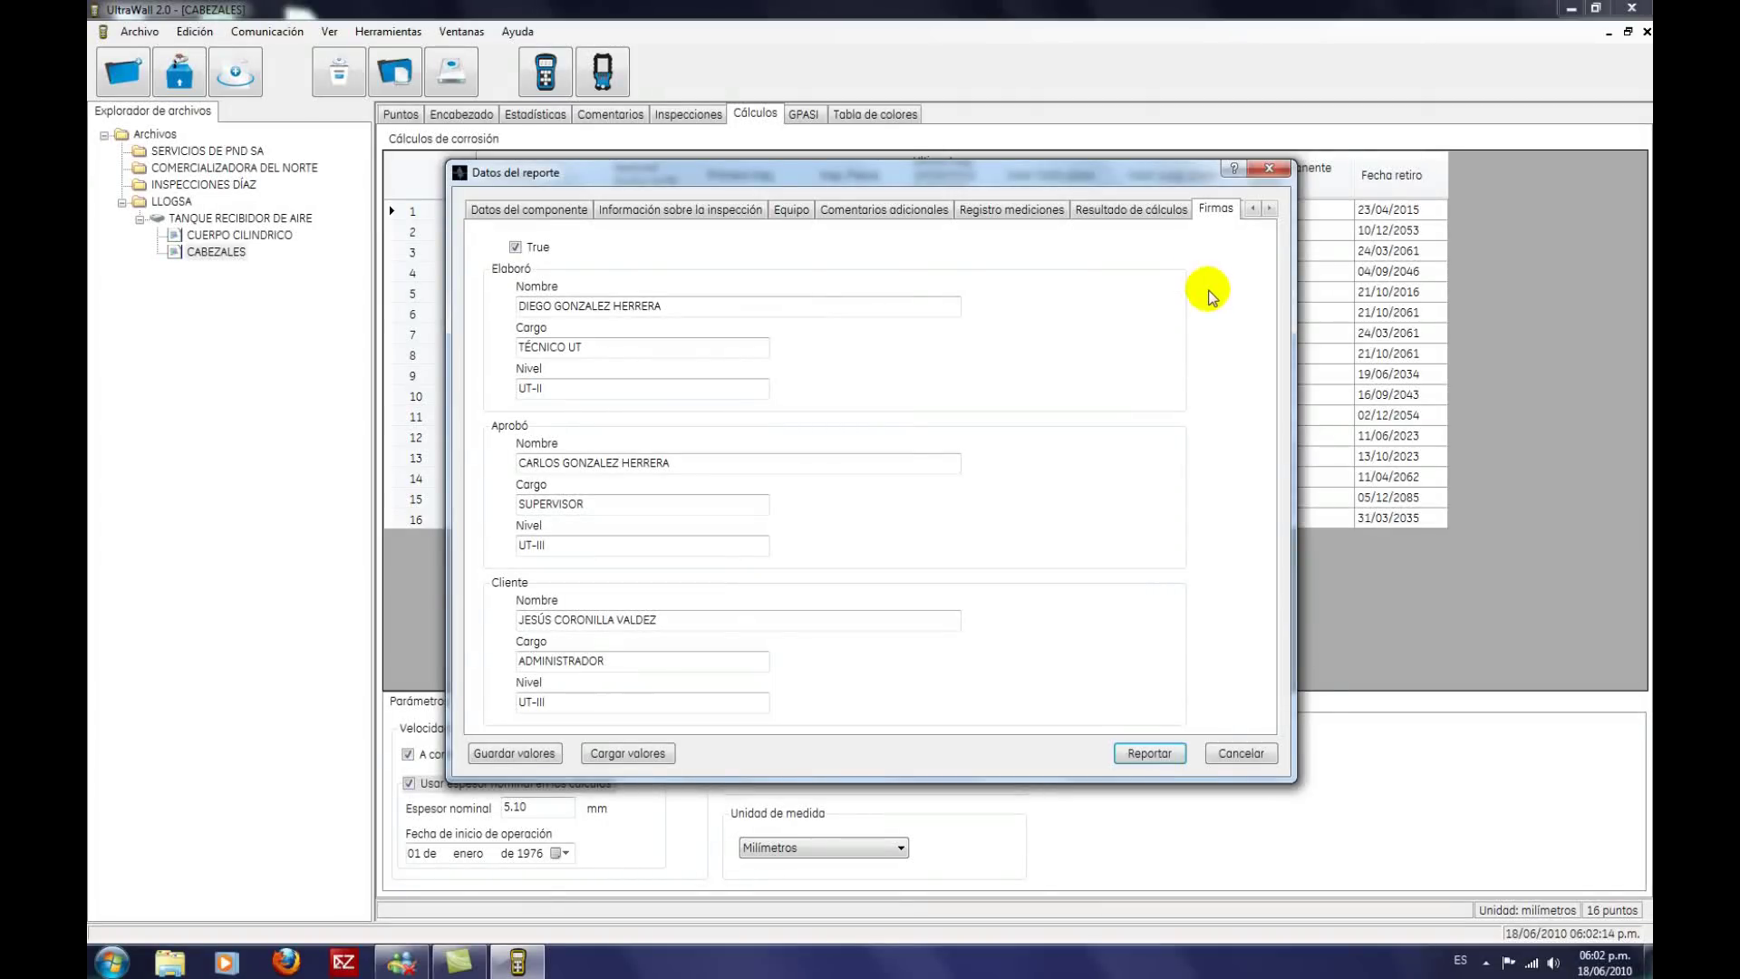
Step: Generate the report in Chrome and scroll to the 4×4 readings table and statistics
{"action": "left_click", "coordinate": [1148, 756]}
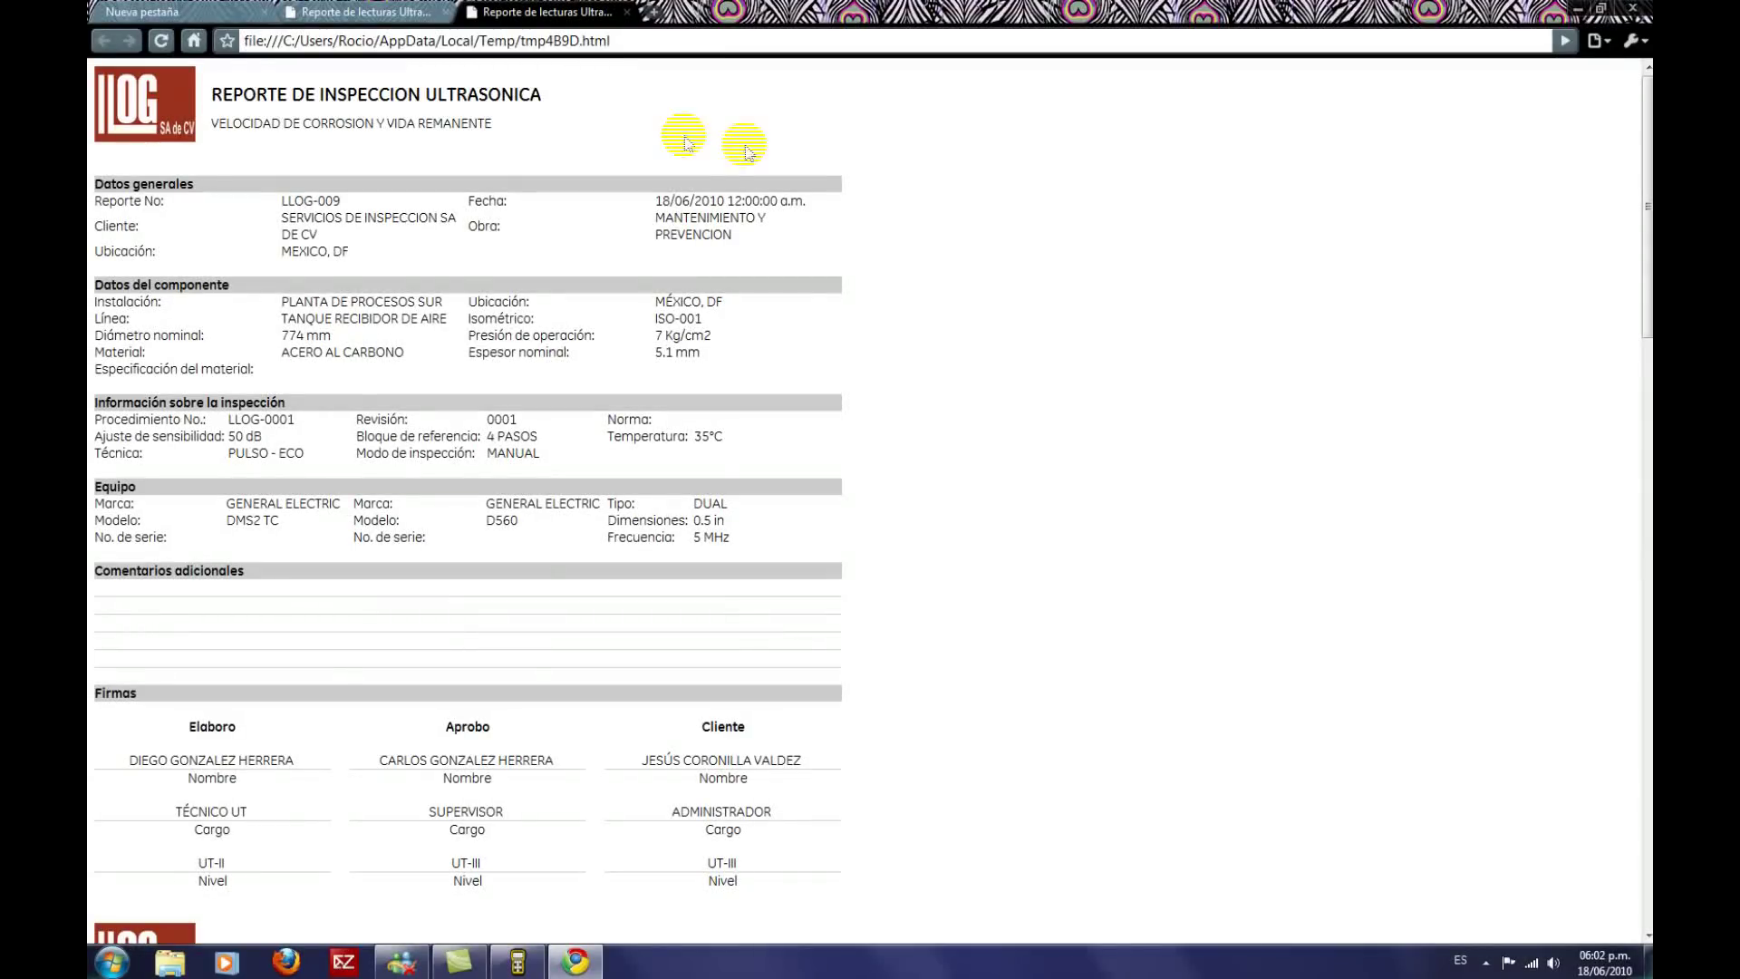
{"action": "left_click_drag", "start_coordinate": [1648, 198], "coordinate": [1648, 270]}
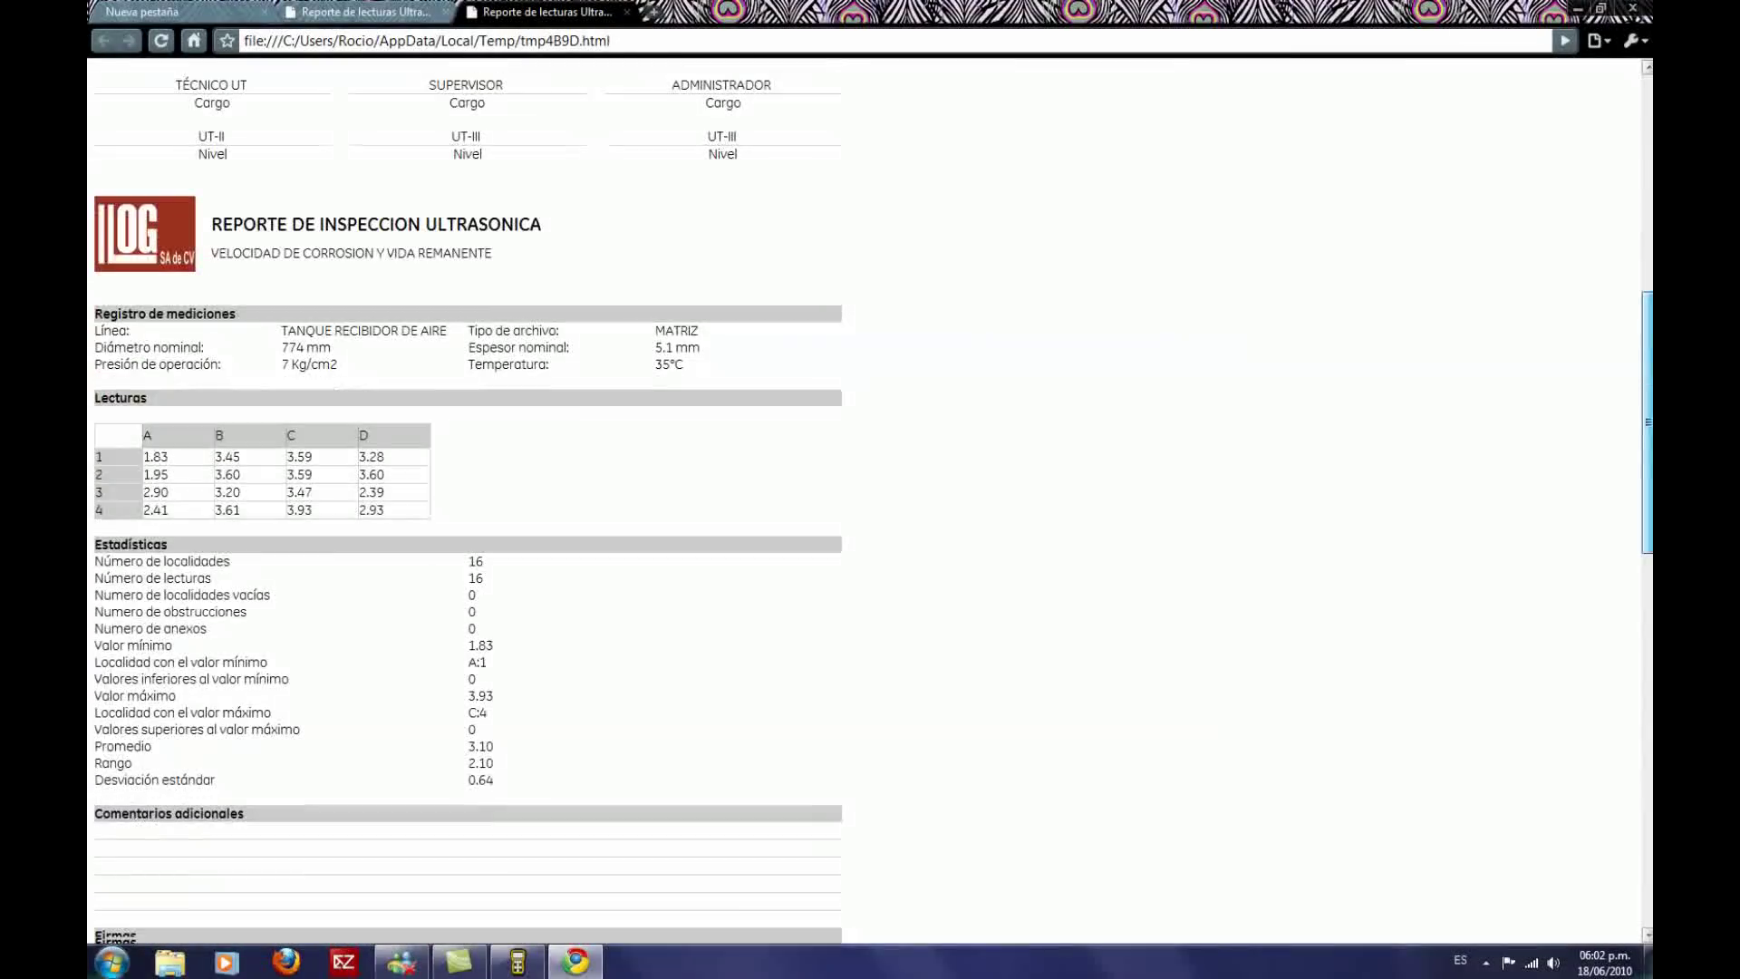